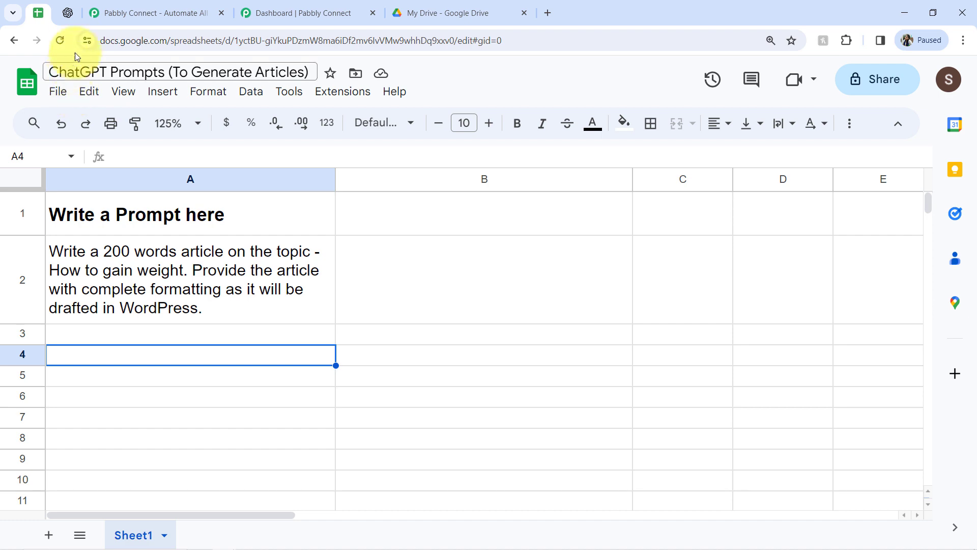
Look over the prompt spreadsheet, the OpenAI developer platform and the Pabbly Connect pages in the open tabs.
{"action": "left_click", "coordinate": [70, 15]}
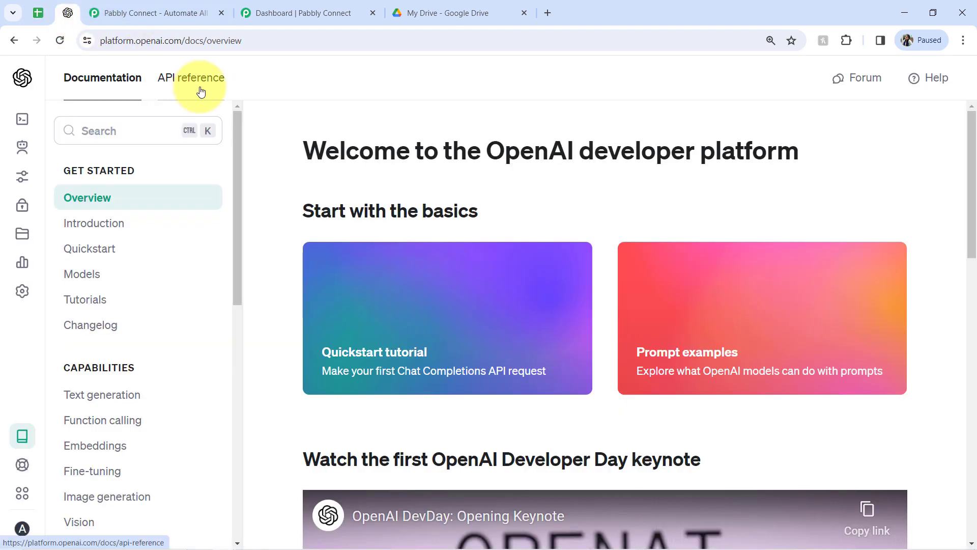
{"action": "left_click", "coordinate": [43, 16]}
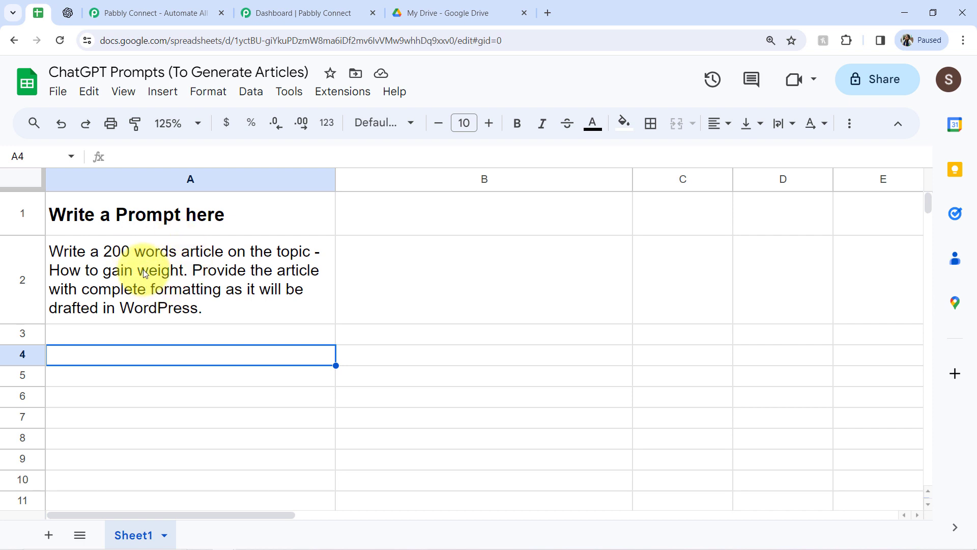
{"action": "left_click", "coordinate": [65, 15]}
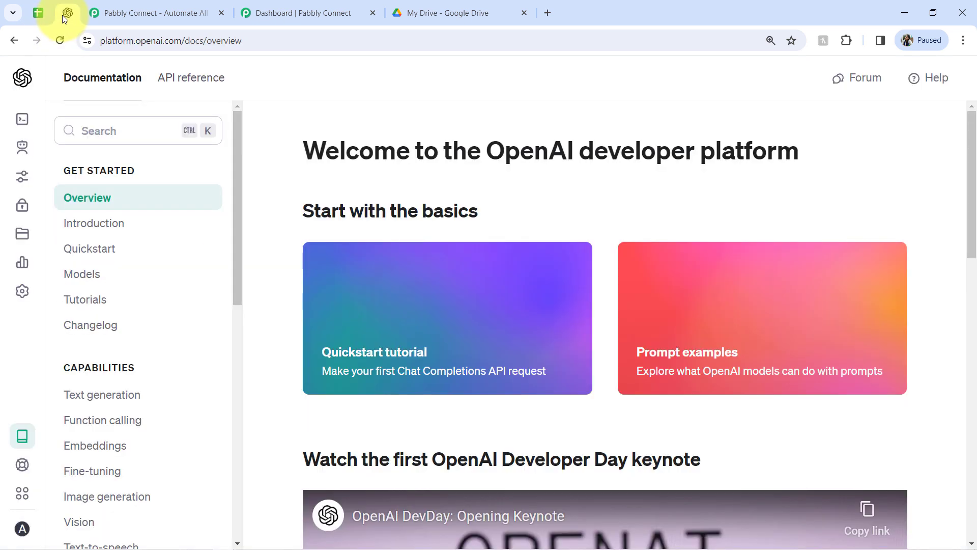
{"action": "left_click", "coordinate": [41, 15]}
{"action": "left_click", "coordinate": [69, 14]}
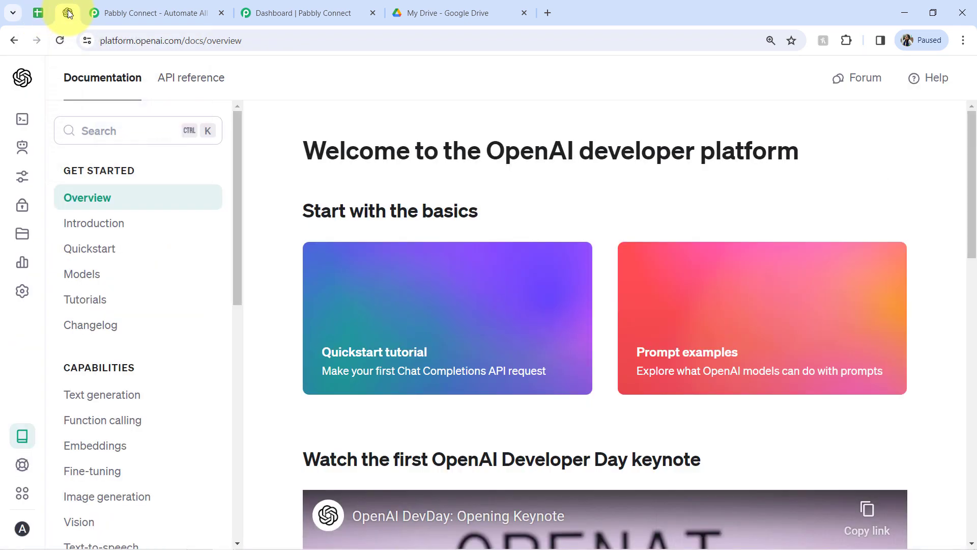
{"action": "left_click", "coordinate": [125, 11]}
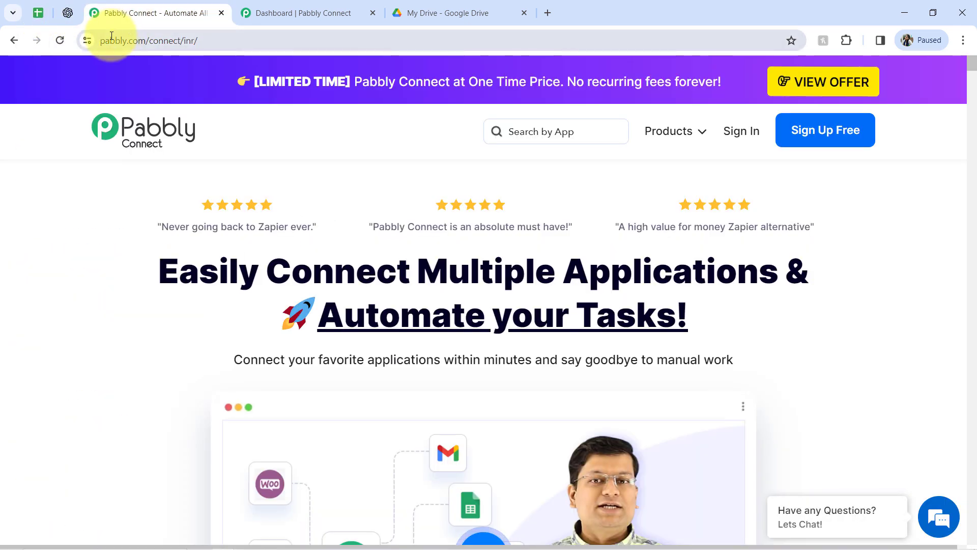
{"action": "left_click_drag", "start_coordinate": [110, 40], "coordinate": [215, 40]}
{"action": "left_click_drag", "start_coordinate": [178, 272], "coordinate": [566, 327]}
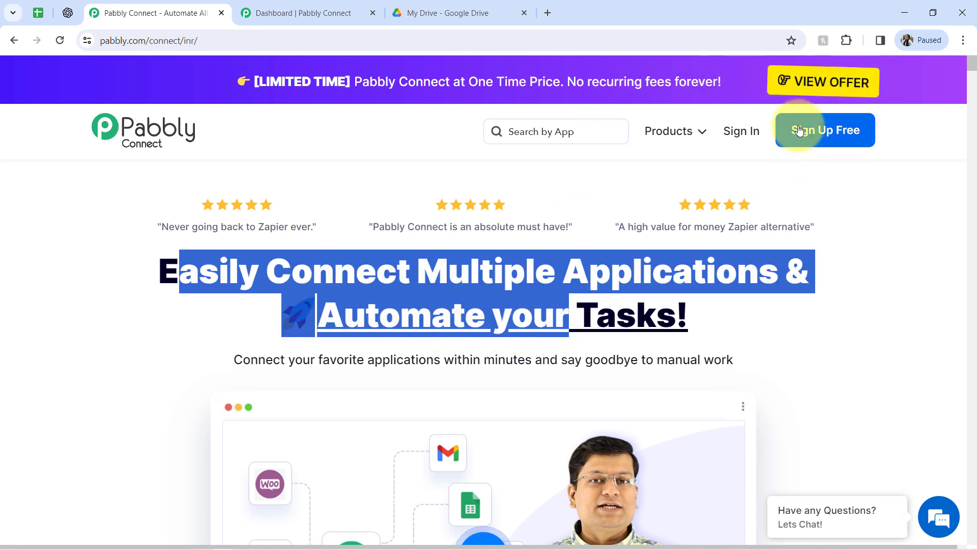
{"action": "left_click", "coordinate": [271, 10]}
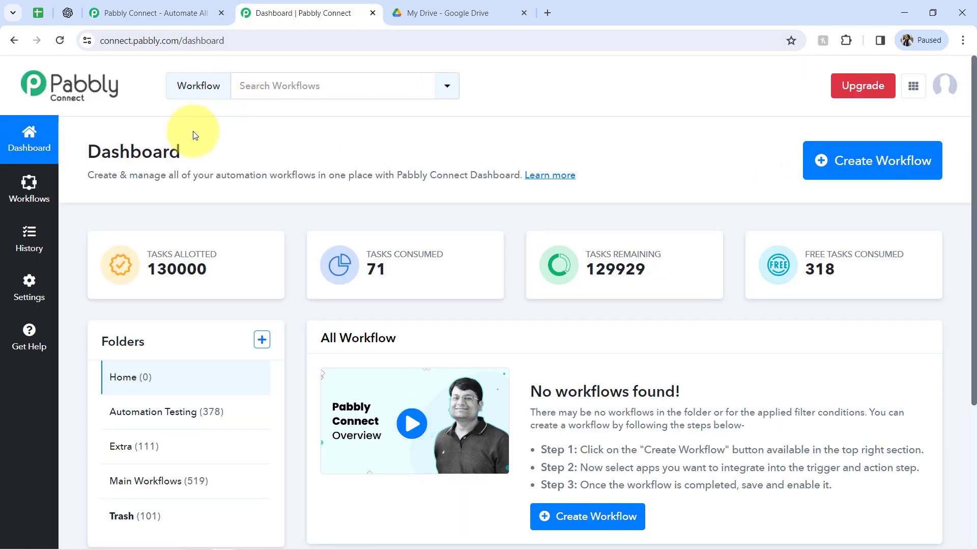
{"action": "left_click_drag", "start_coordinate": [99, 152], "coordinate": [190, 156]}
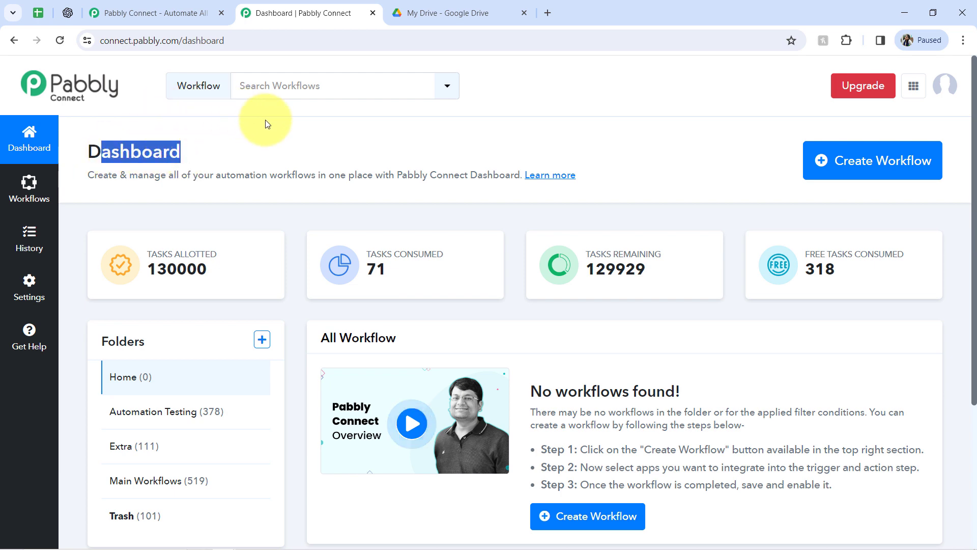
Create a new workflow named Create OpenAI Prompts from Google Sheets in the Main Workflows folder.
{"action": "left_click", "coordinate": [839, 178]}
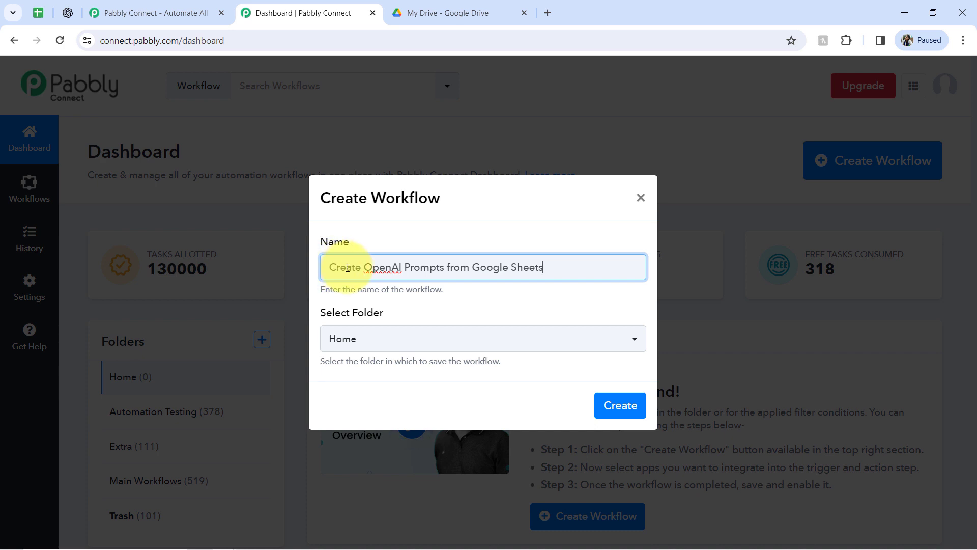
{"action": "left_click_drag", "start_coordinate": [347, 267], "coordinate": [453, 275]}
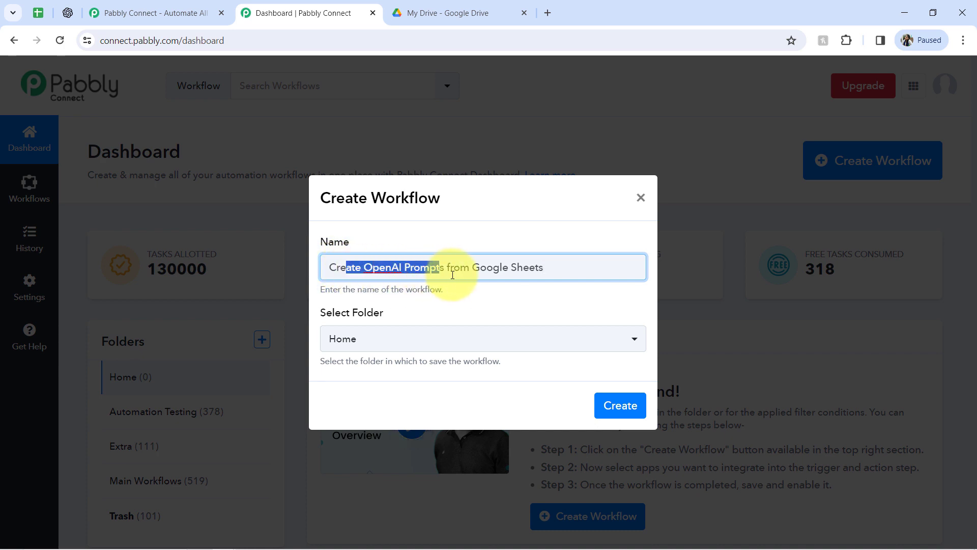
{"action": "left_click", "coordinate": [483, 268]}
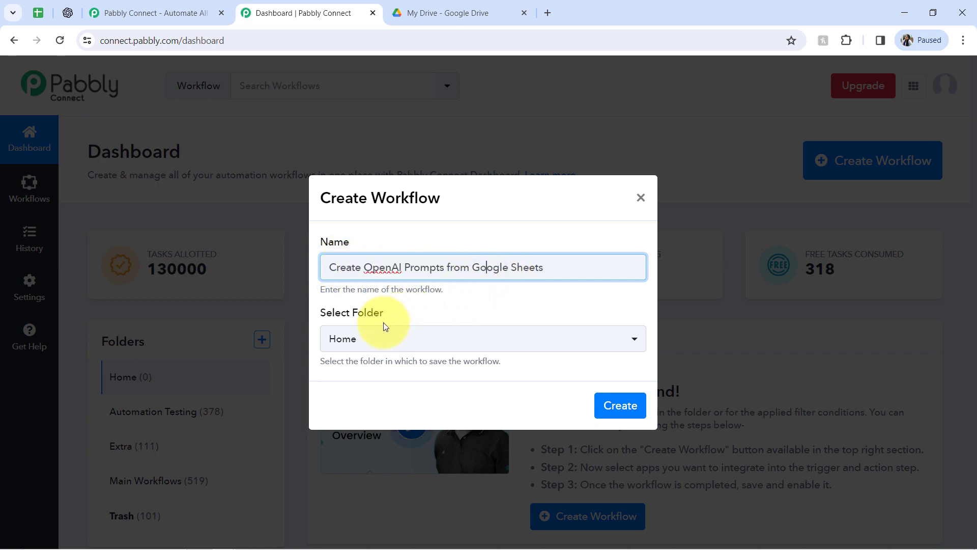
{"action": "left_click", "coordinate": [329, 339]}
{"action": "left_click", "coordinate": [352, 480]}
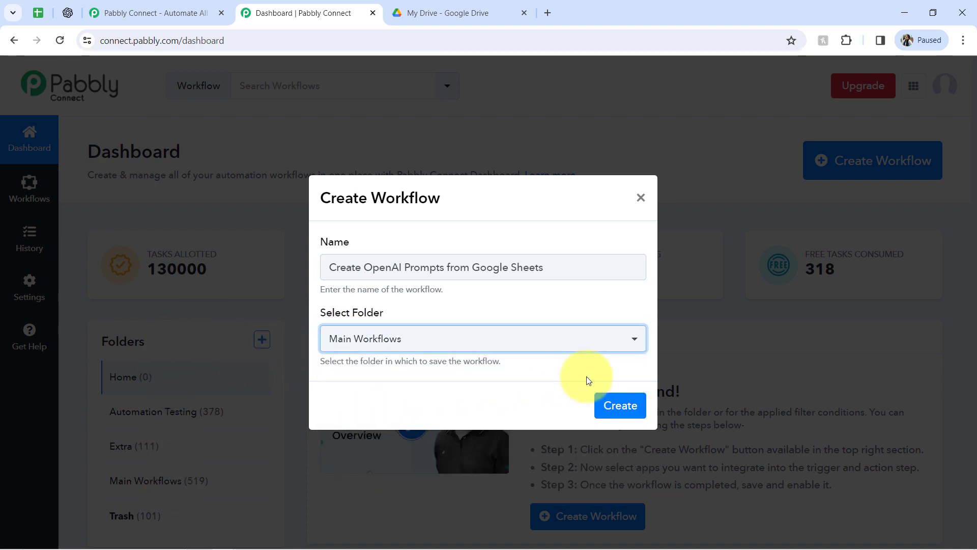
{"action": "left_click", "coordinate": [611, 404]}
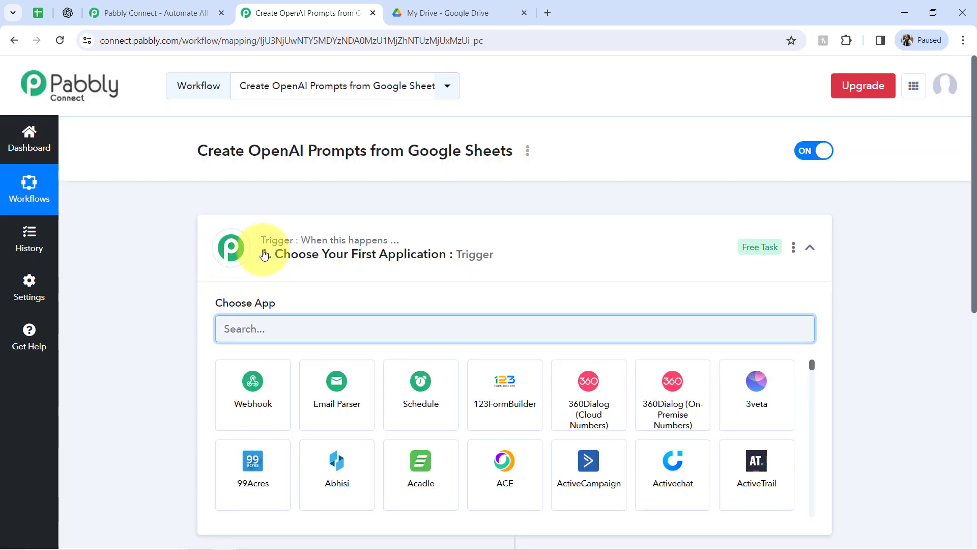
Choose Google Sheets as the trigger app of the workflow's first step.
{"action": "left_click", "coordinate": [275, 245]}
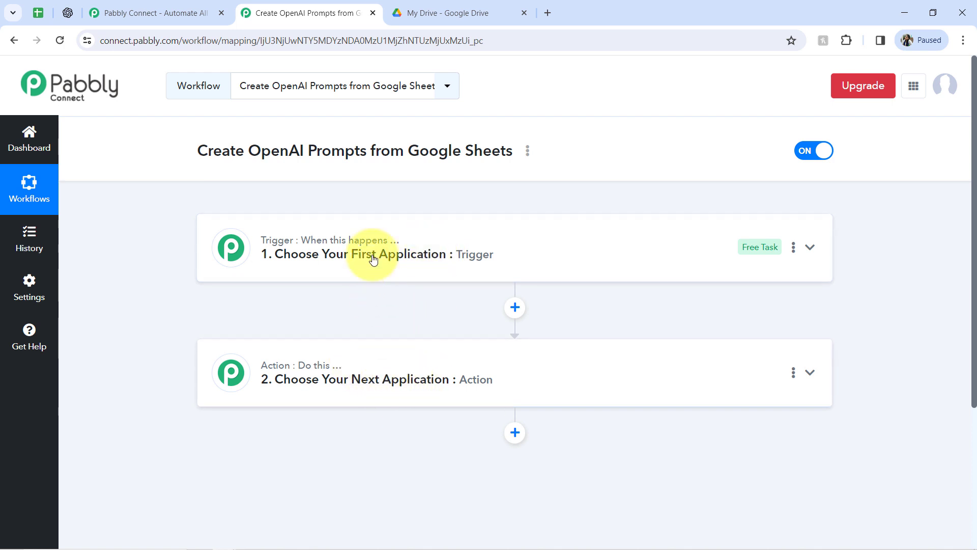
{"action": "left_click", "coordinate": [344, 265]}
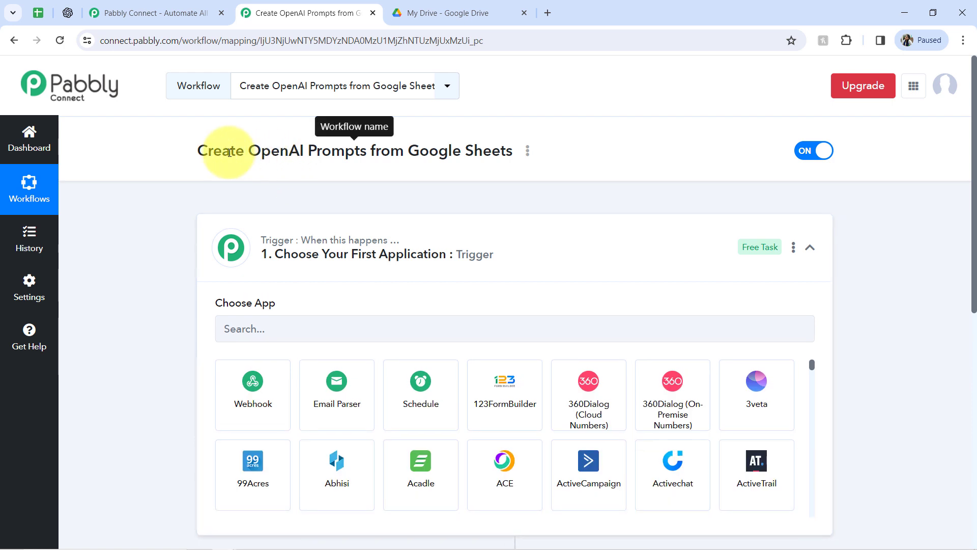
{"action": "left_click_drag", "start_coordinate": [230, 152], "coordinate": [512, 153]}
{"action": "left_click", "coordinate": [262, 323]}
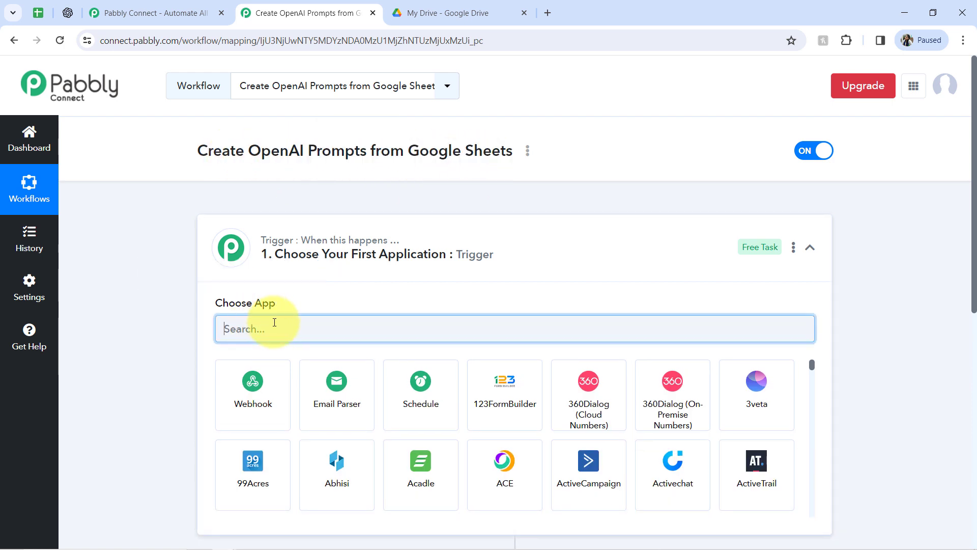
{"action": "type", "text": "goog"}
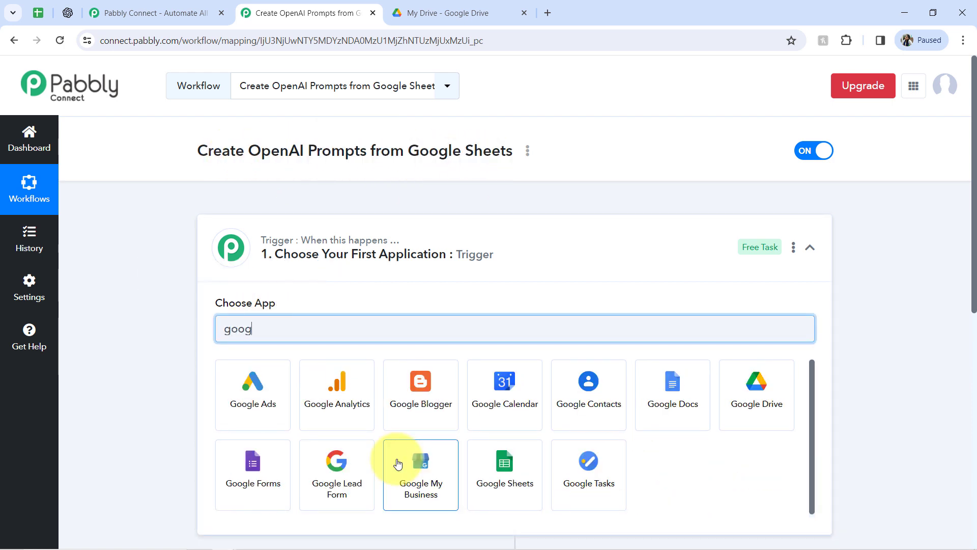
{"action": "type", "text": "le s"}
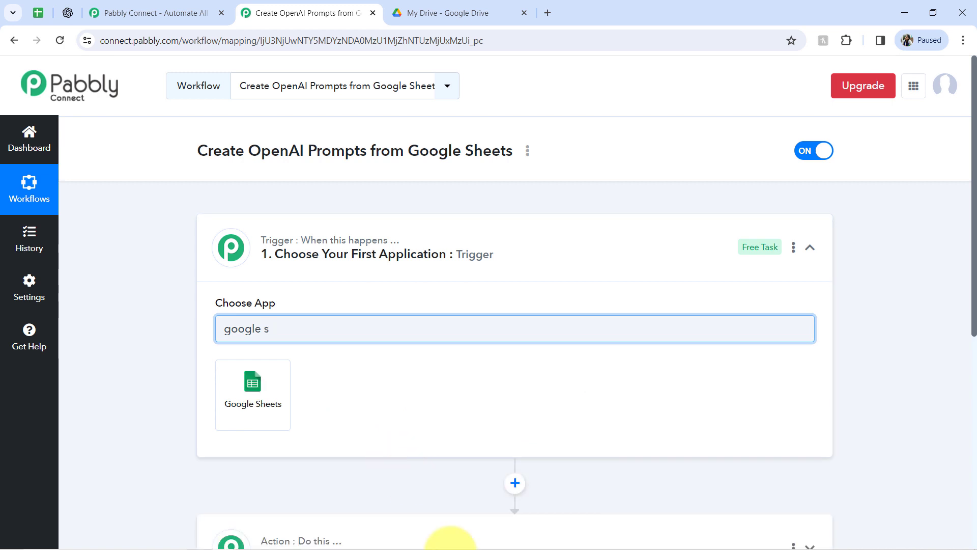
{"action": "left_click", "coordinate": [230, 402]}
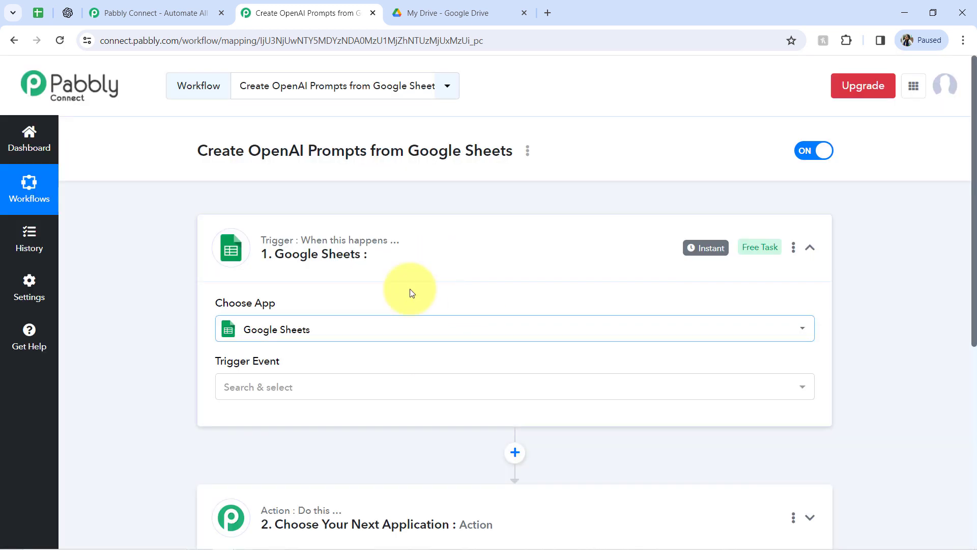
Choose OpenAI (ChatGPT, DALL-E) as the app for the second, action step.
{"action": "scroll", "coordinate": [968, 214], "scroll_direction": "down", "scroll_amount": 5}
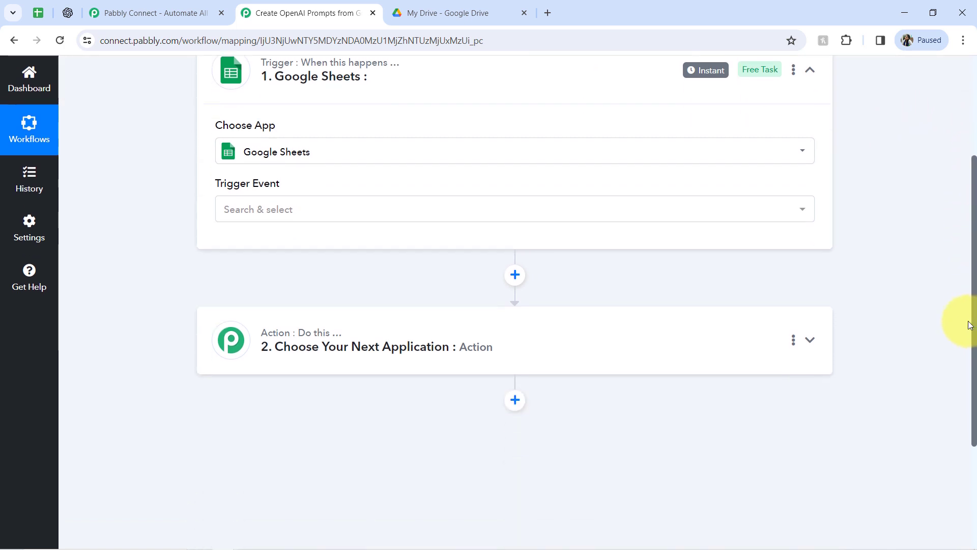
{"action": "left_click", "coordinate": [310, 288]}
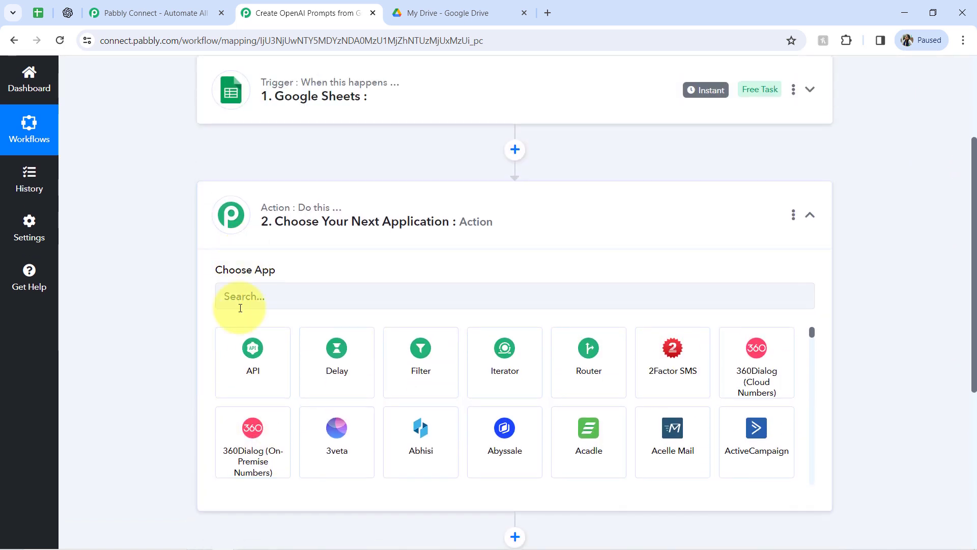
{"action": "left_click", "coordinate": [233, 303]}
{"action": "type", "text": "op"}
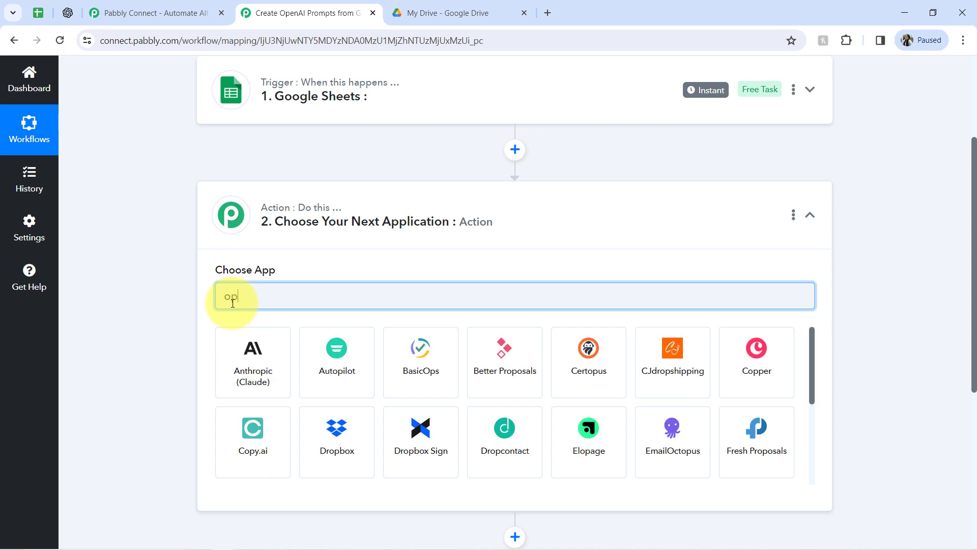
{"action": "type", "text": "en"}
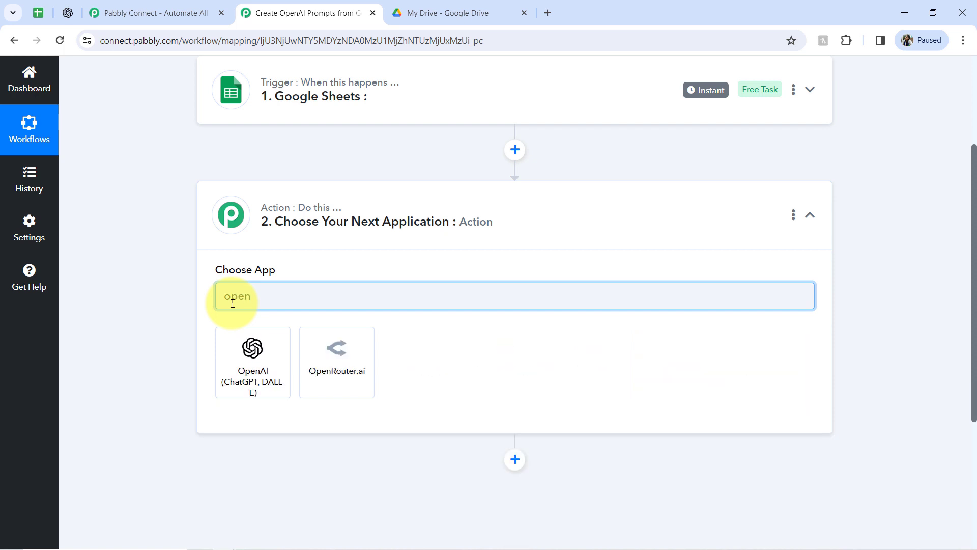
{"action": "left_click", "coordinate": [240, 346]}
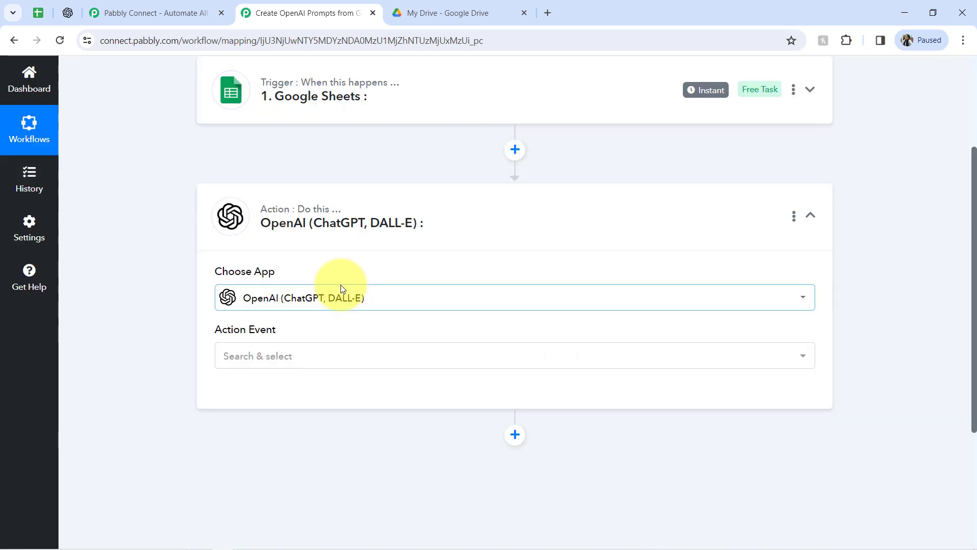
Set the Google Sheets trigger event to New or Updated Spreadsheet Row.
{"action": "scroll", "coordinate": [962, 196], "scroll_direction": "up", "scroll_amount": 3}
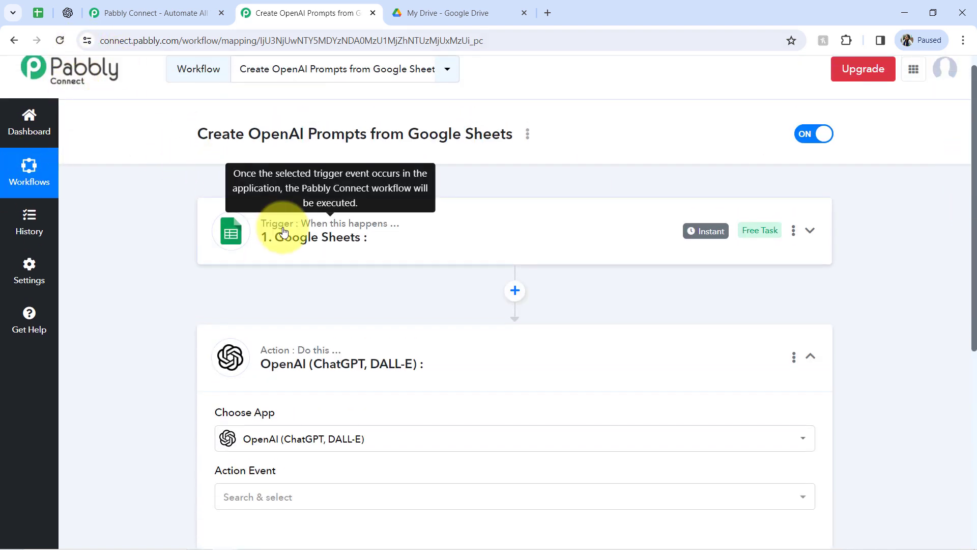
{"action": "left_click", "coordinate": [268, 235]}
{"action": "scroll", "coordinate": [313, 246], "scroll_direction": "up", "scroll_amount": 1}
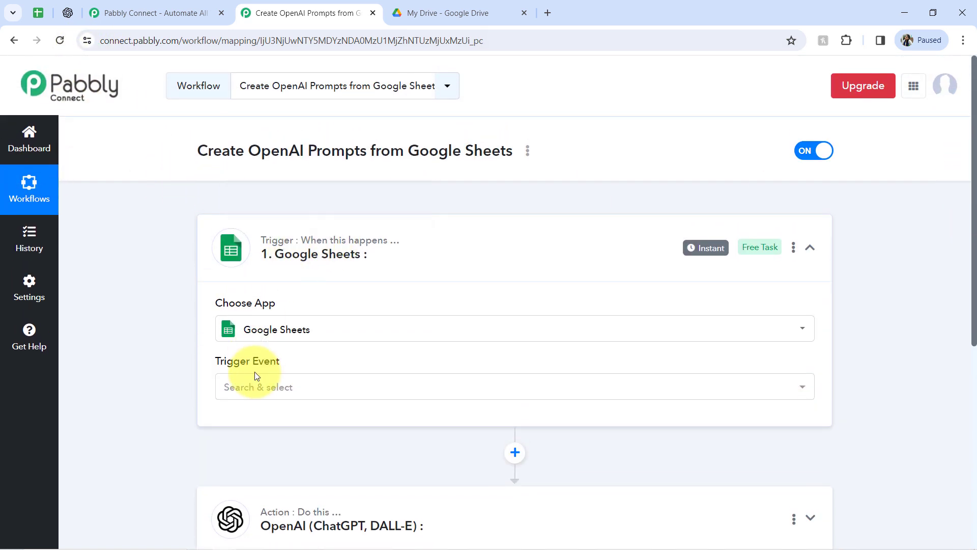
{"action": "left_click", "coordinate": [254, 388]}
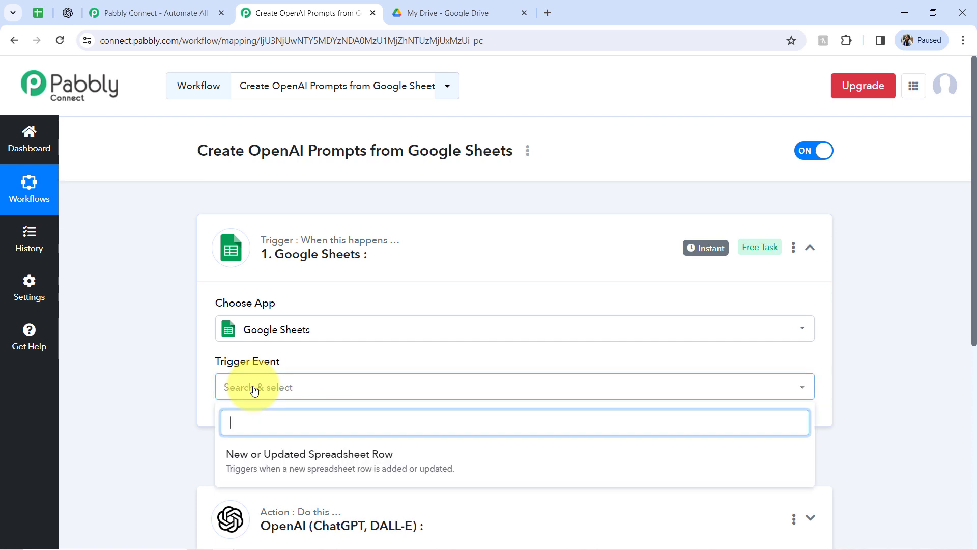
{"action": "left_click", "coordinate": [259, 467]}
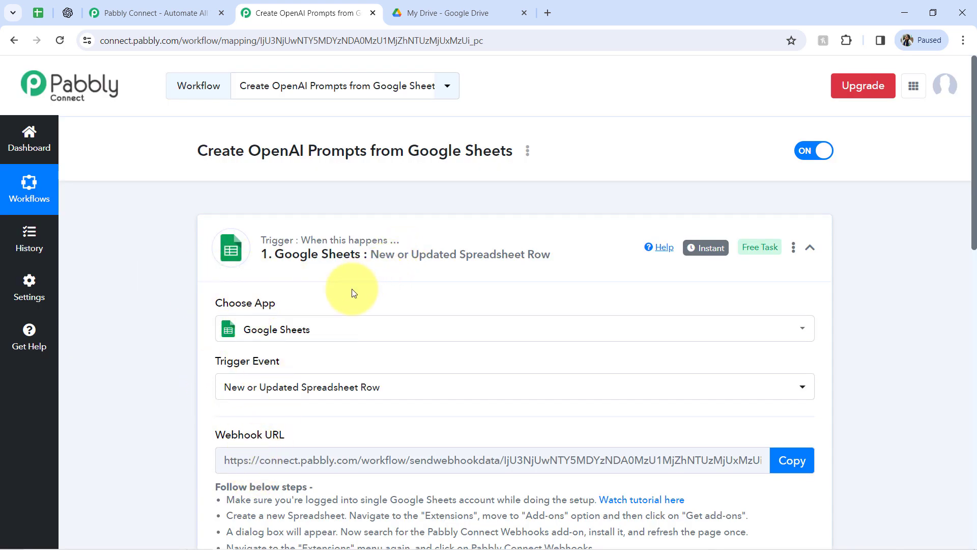
Copy the trigger's webhook URL.
{"action": "left_click_drag", "start_coordinate": [973, 167], "coordinate": [973, 256]}
{"action": "left_click_drag", "start_coordinate": [224, 280], "coordinate": [351, 433]}
{"action": "left_click", "coordinate": [262, 328]}
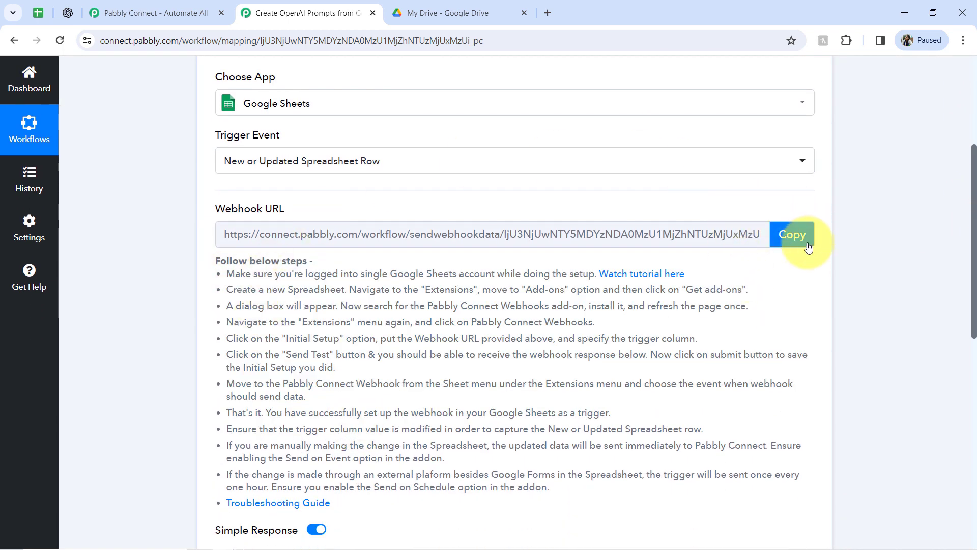
{"action": "left_click", "coordinate": [794, 235]}
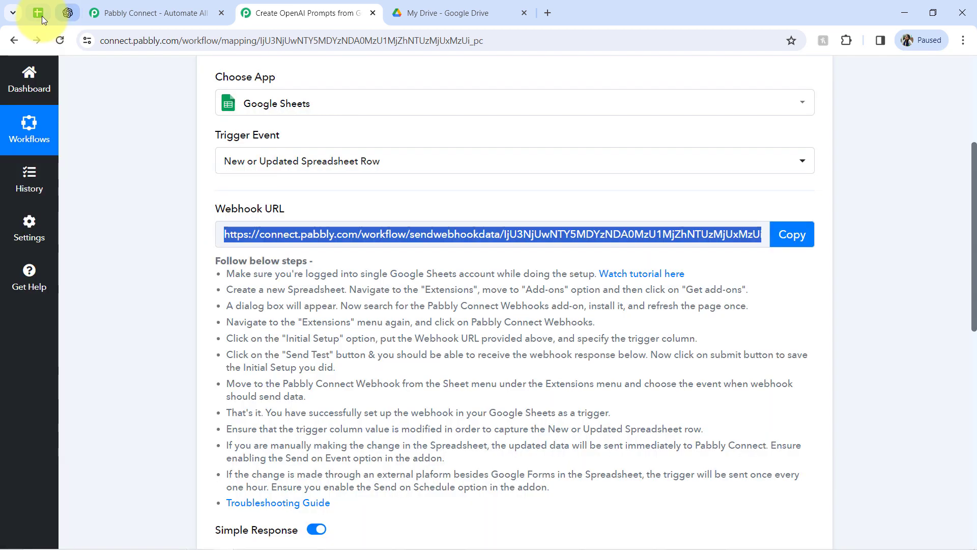
In the prompt spreadsheet, search the Google Workspace Marketplace add-ons for Pabbly Connect Webhooks.
{"action": "left_click", "coordinate": [39, 14]}
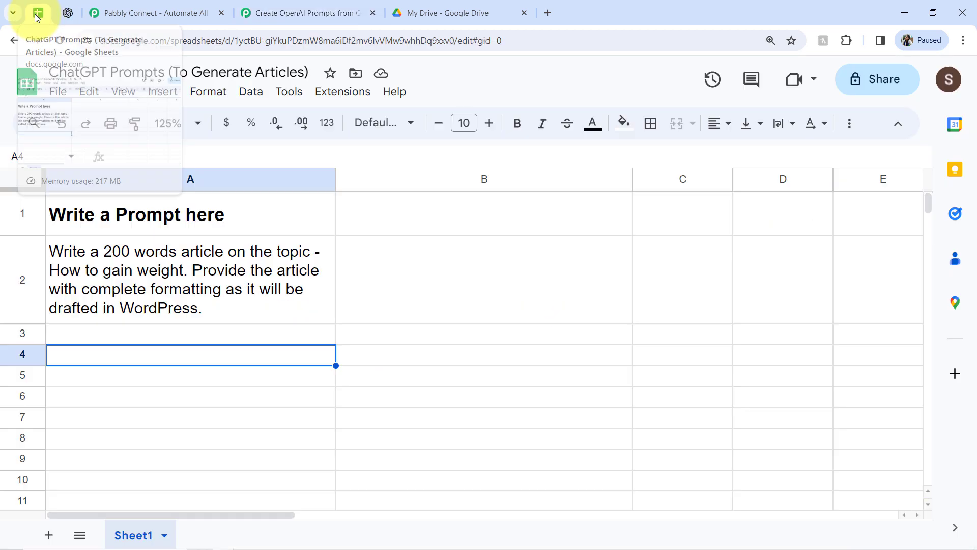
{"action": "left_click", "coordinate": [343, 92]}
{"action": "mouse_move", "coordinate": [473, 123]}
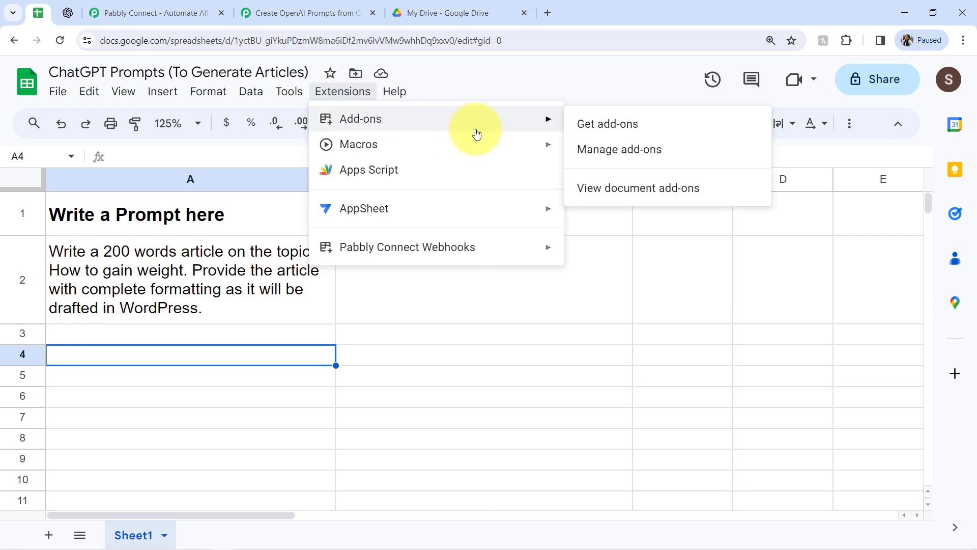
{"action": "left_click", "coordinate": [590, 128]}
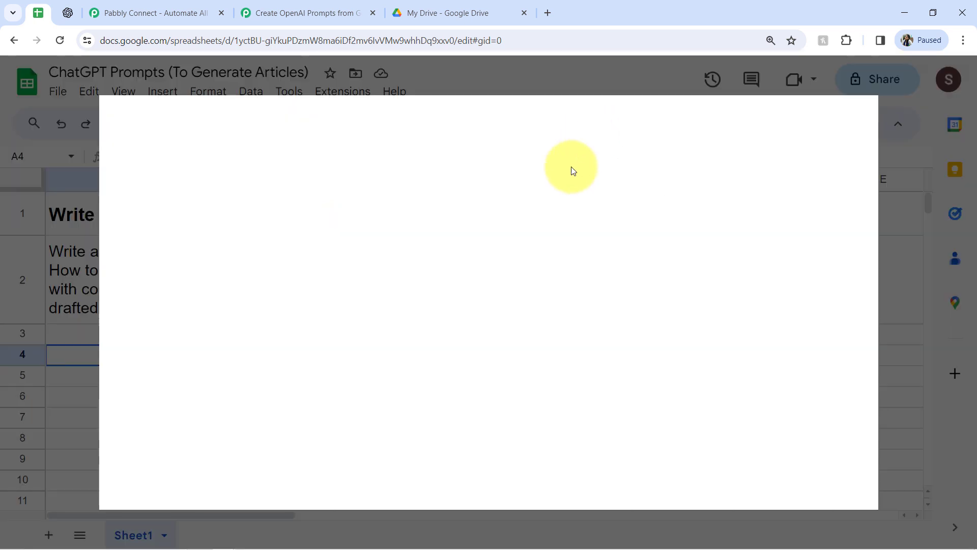
{"action": "left_click", "coordinate": [528, 118]}
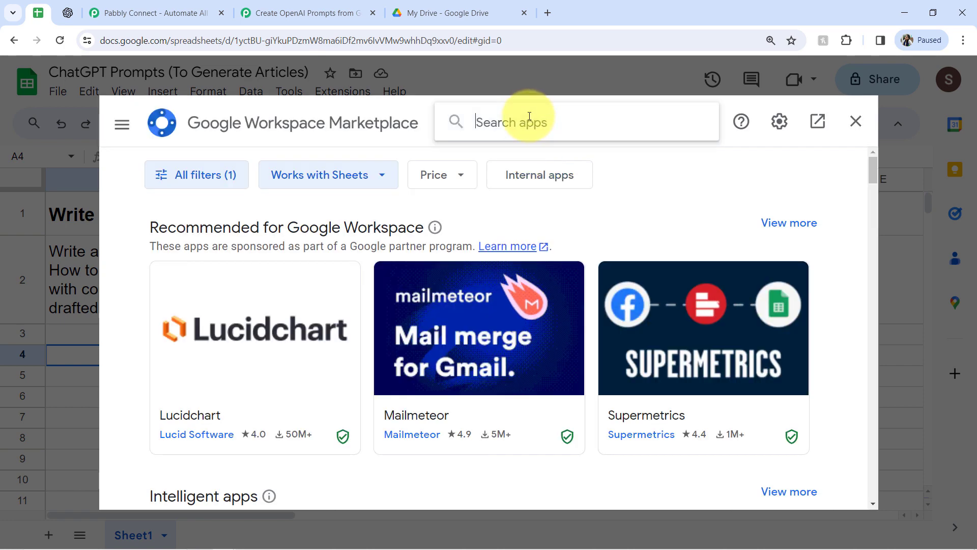
{"action": "type", "text": "pabb"}
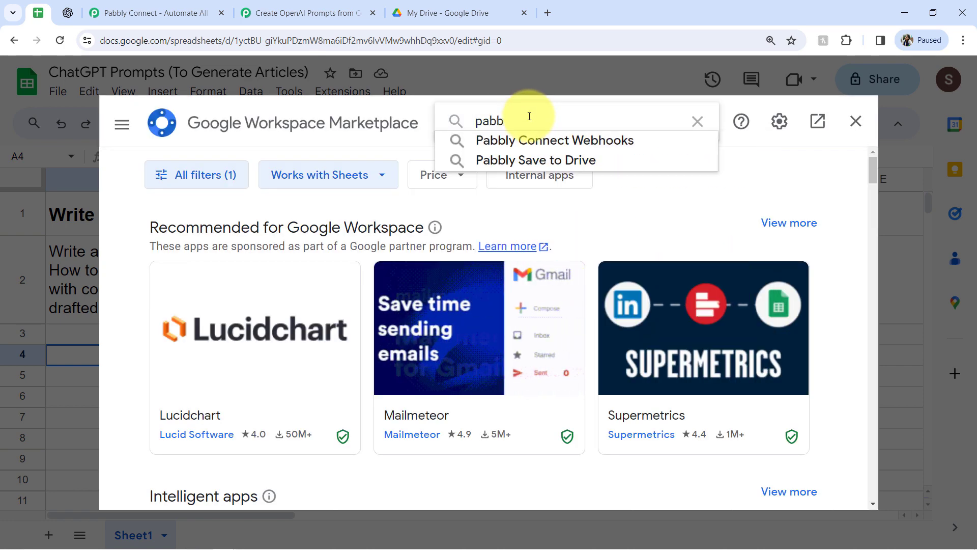
{"action": "left_click", "coordinate": [501, 143]}
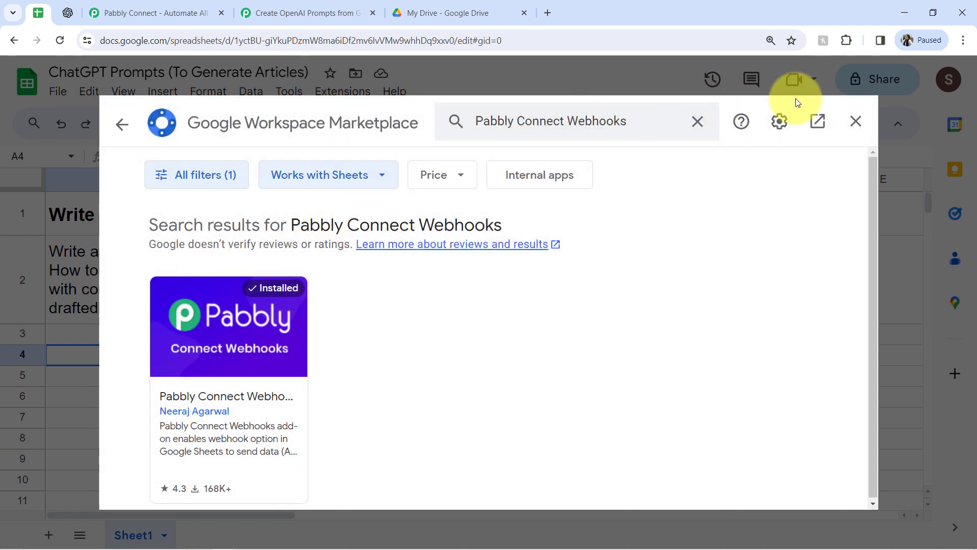
Open the Pabbly Connect Webhooks add-on's Initial Setup in the spreadsheet and paste the webhook URL.
{"action": "left_click", "coordinate": [856, 124]}
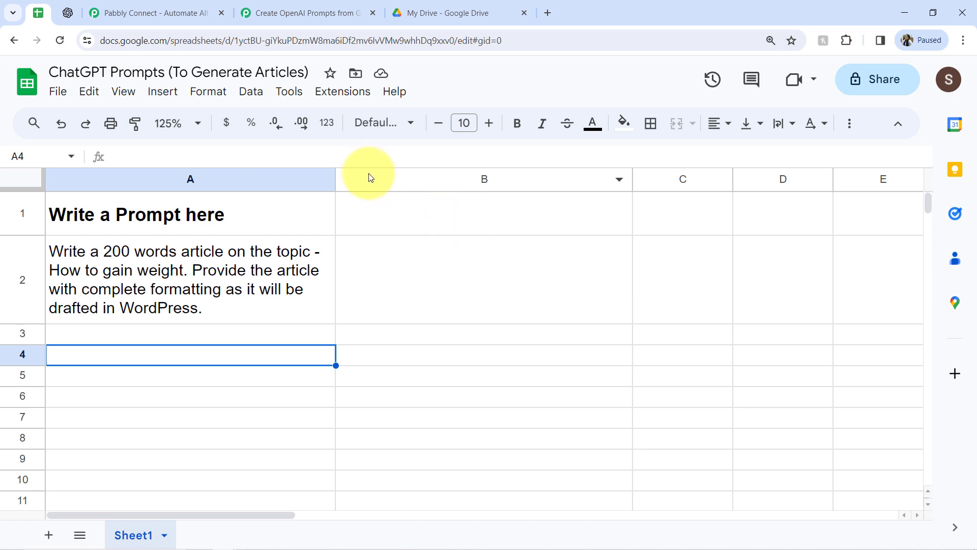
{"action": "left_click", "coordinate": [335, 93]}
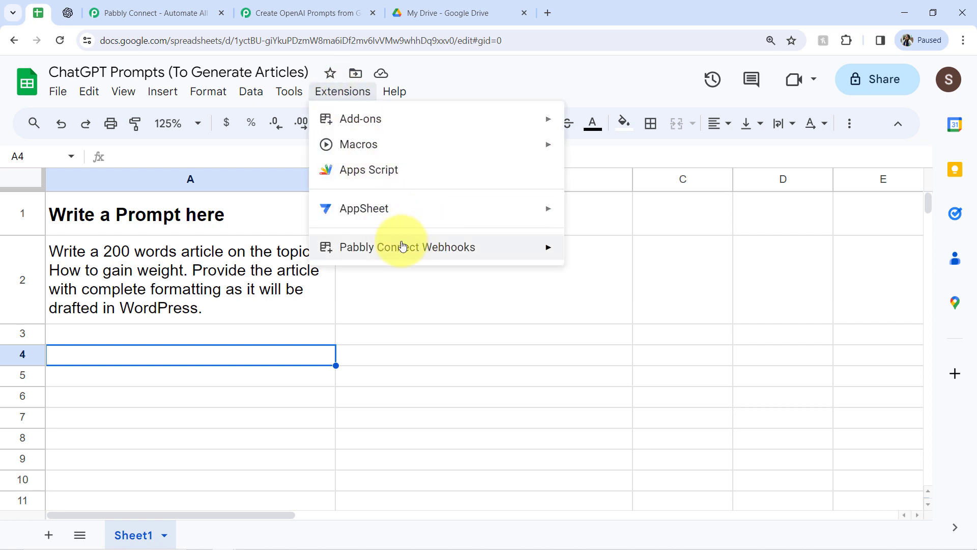
{"action": "mouse_move", "coordinate": [441, 247]}
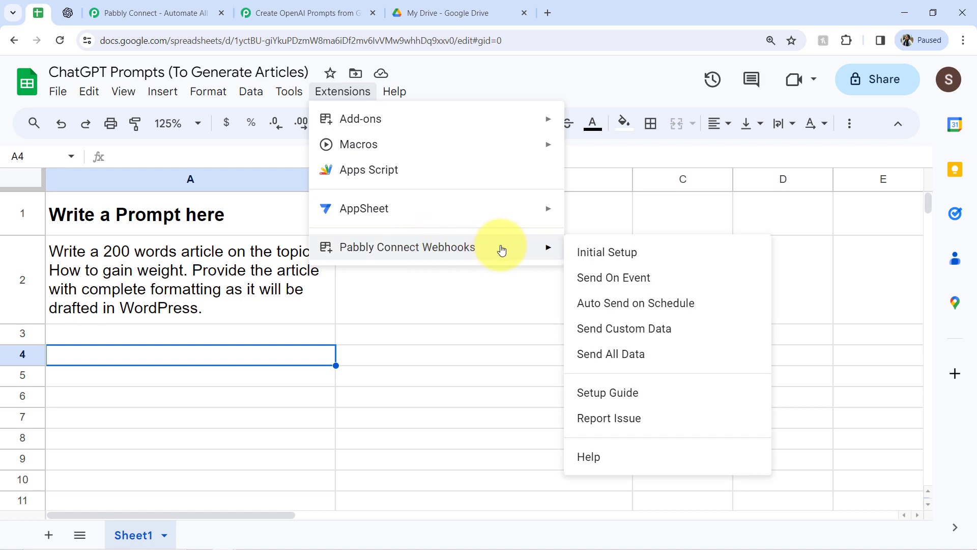
{"action": "left_click", "coordinate": [617, 255]}
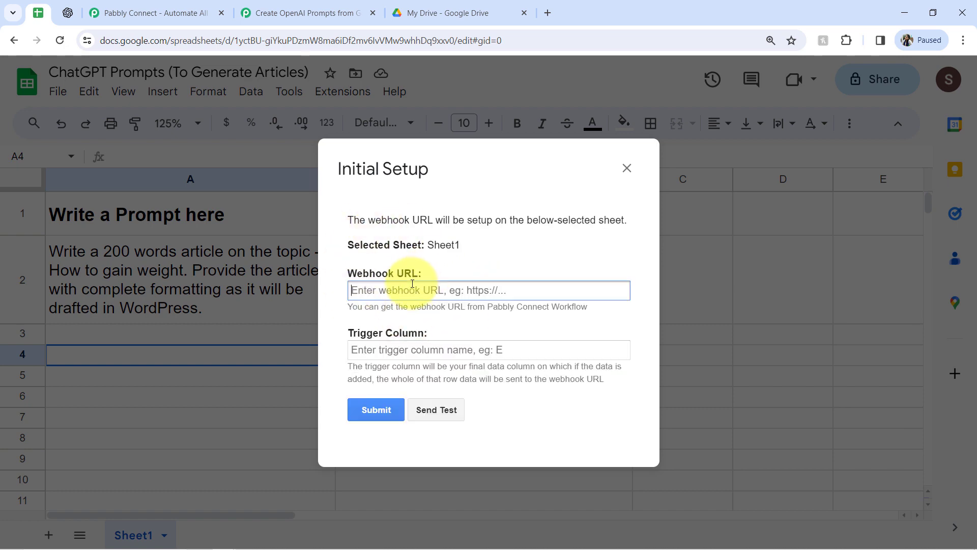
{"action": "key", "text": "ctrl+v"}
Set the trigger column to A and send a test to the webhook.
{"action": "left_click", "coordinate": [306, 13]}
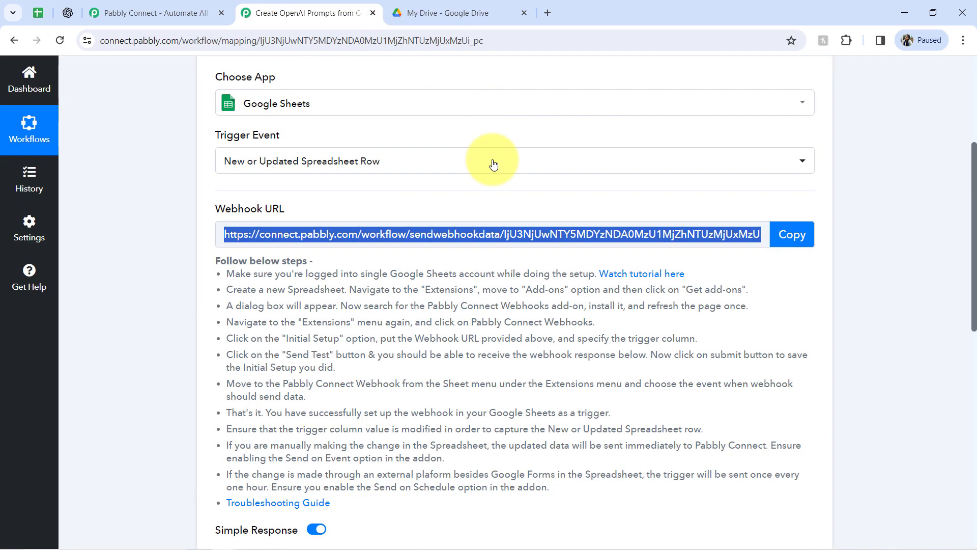
{"action": "left_click", "coordinate": [37, 13]}
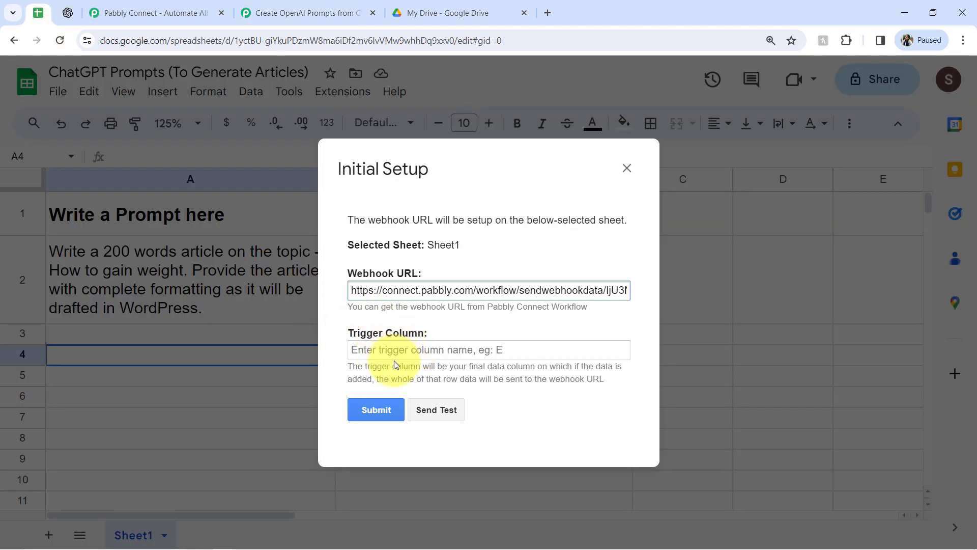
{"action": "left_click_drag", "start_coordinate": [375, 369], "coordinate": [584, 376]}
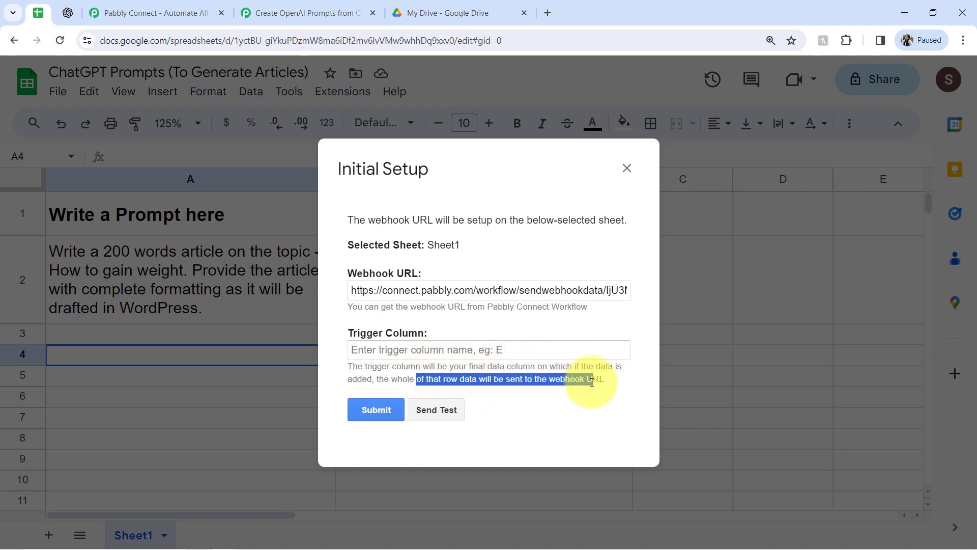
{"action": "left_click", "coordinate": [392, 367]}
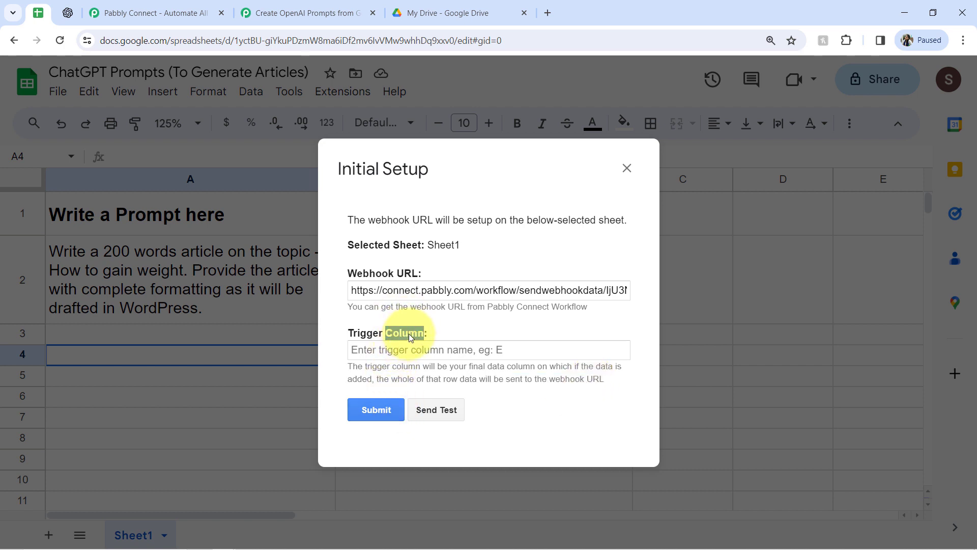
{"action": "left_click", "coordinate": [407, 349]}
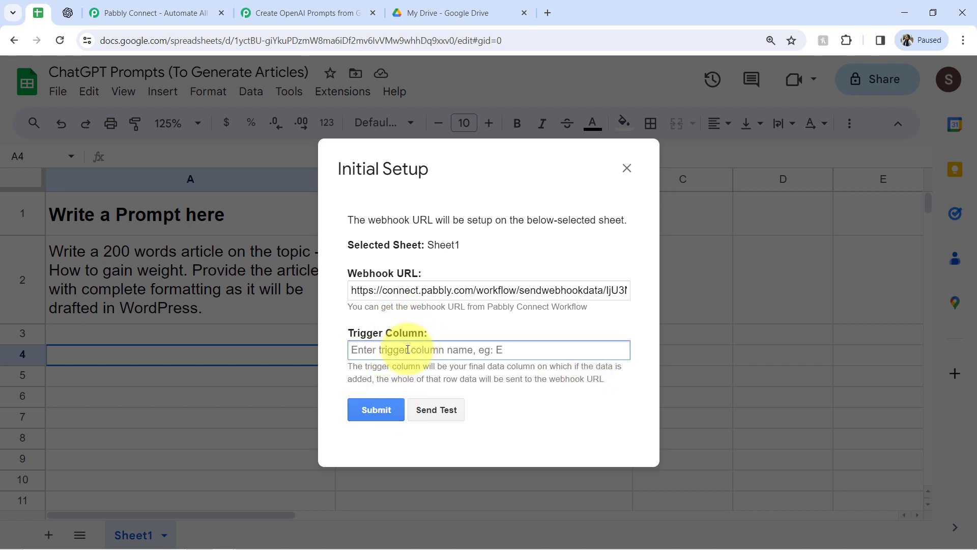
{"action": "left_click_drag", "start_coordinate": [370, 168], "coordinate": [543, 168]}
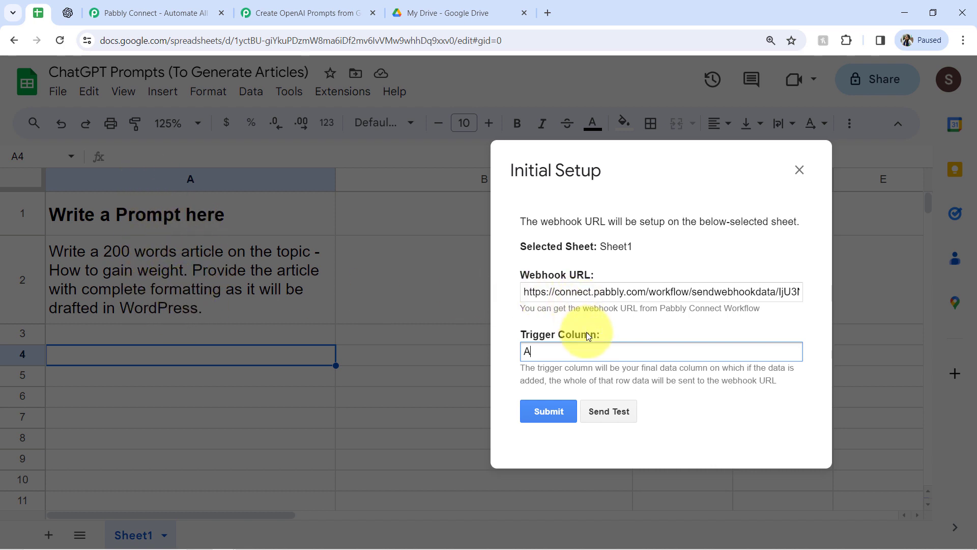
{"action": "left_click", "coordinate": [594, 410]}
Review the webhook response captured in the Google Sheets trigger step.
{"action": "left_click", "coordinate": [309, 10]}
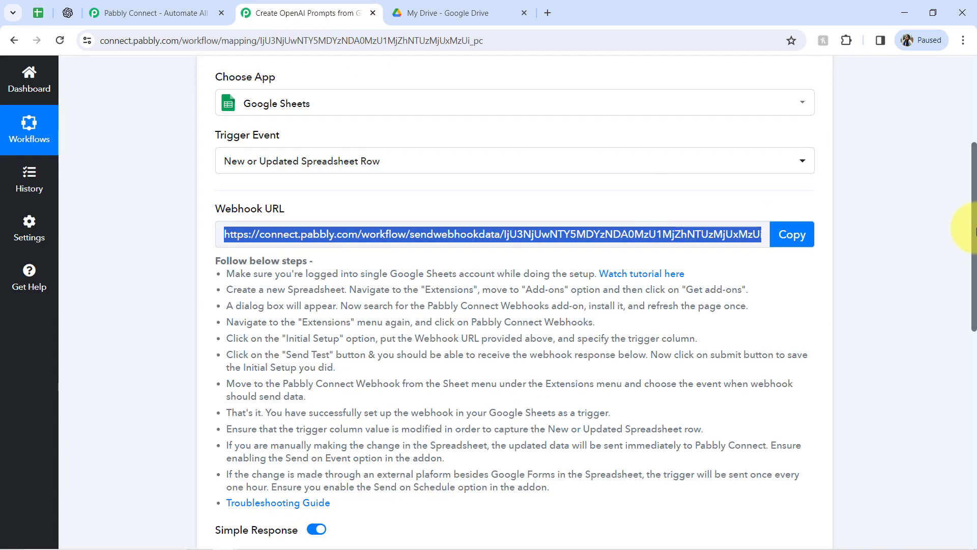
{"action": "scroll", "coordinate": [967, 249], "scroll_direction": "down", "scroll_amount": 6}
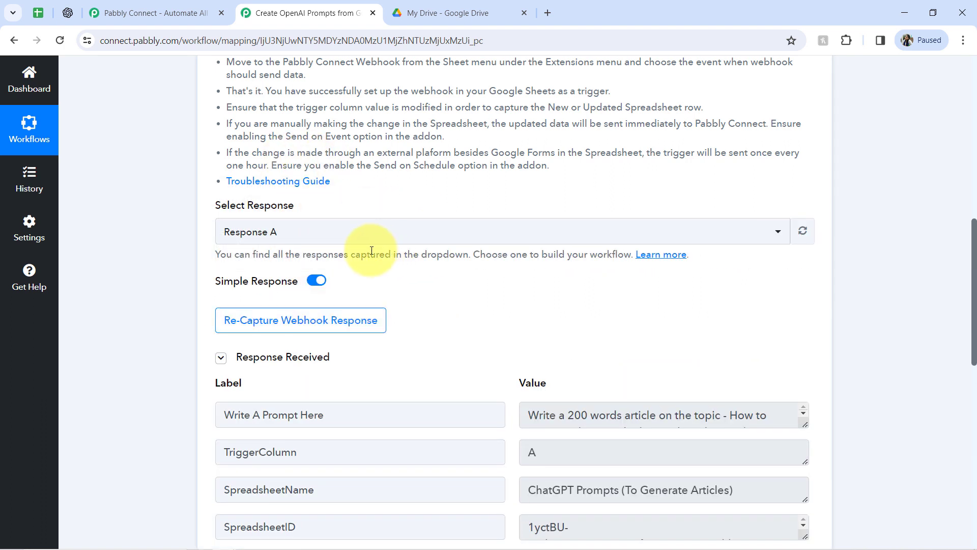
{"action": "left_click", "coordinate": [247, 362]}
{"action": "left_click", "coordinate": [248, 363]}
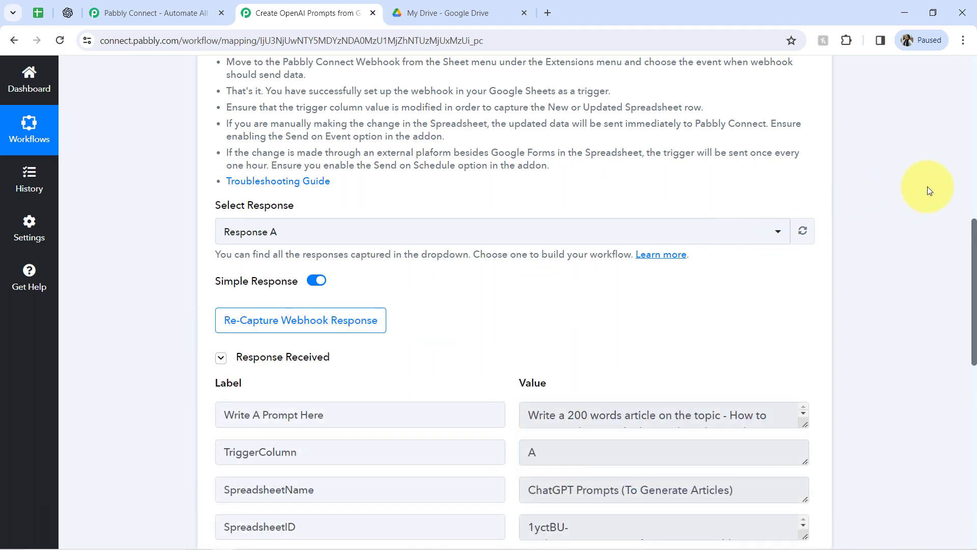
{"action": "left_click_drag", "start_coordinate": [974, 246], "coordinate": [967, 312]}
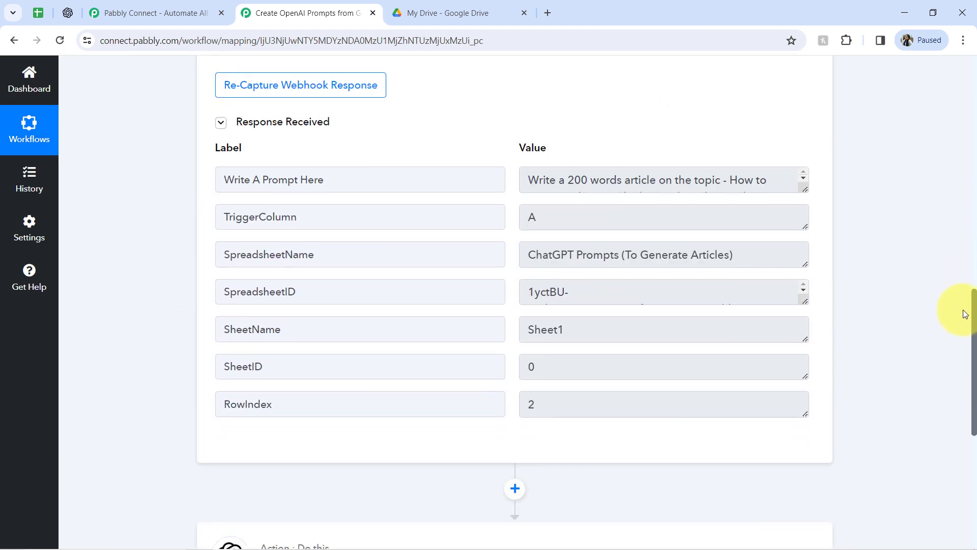
{"action": "left_click_drag", "start_coordinate": [549, 181], "coordinate": [768, 284]}
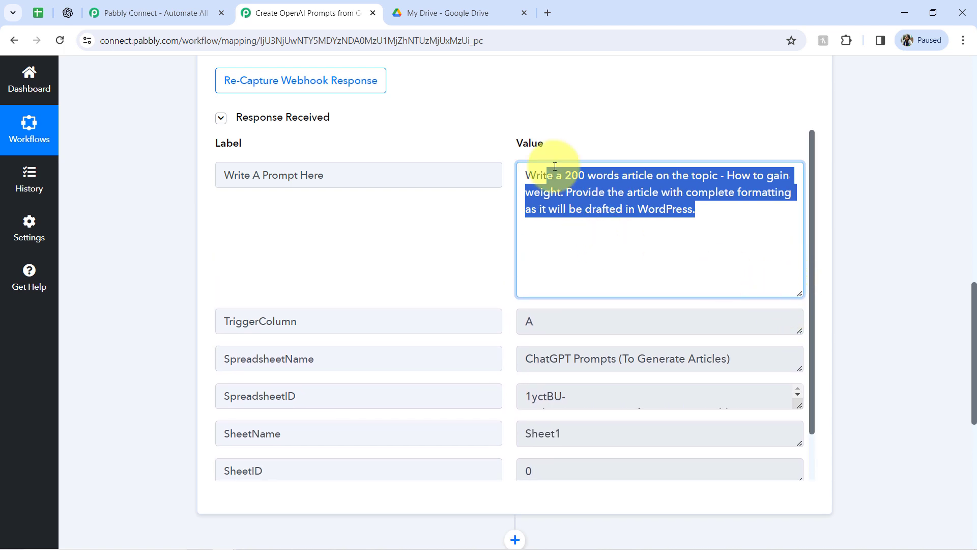
{"action": "left_click", "coordinate": [560, 191]}
{"action": "left_click_drag", "start_coordinate": [578, 178], "coordinate": [692, 222]}
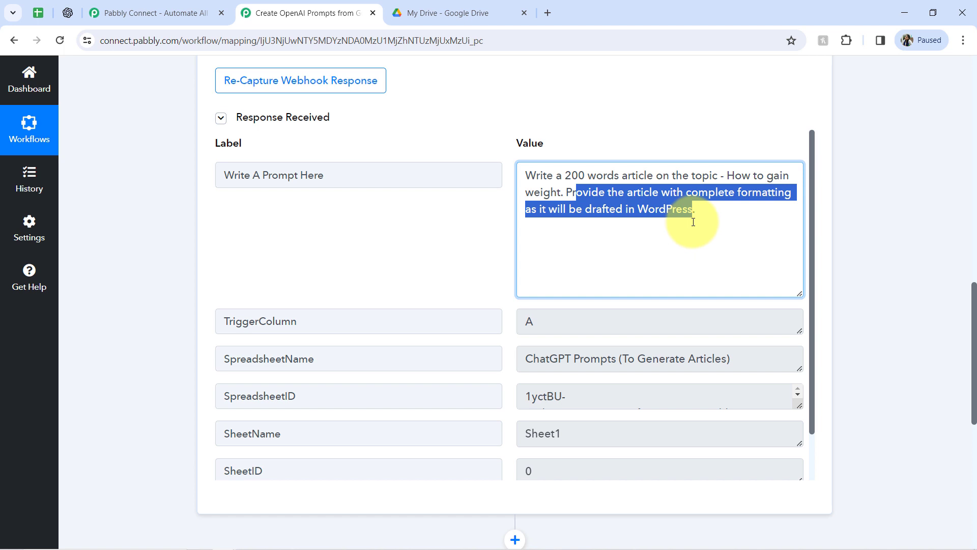
{"action": "left_click_drag", "start_coordinate": [605, 195], "coordinate": [717, 216]}
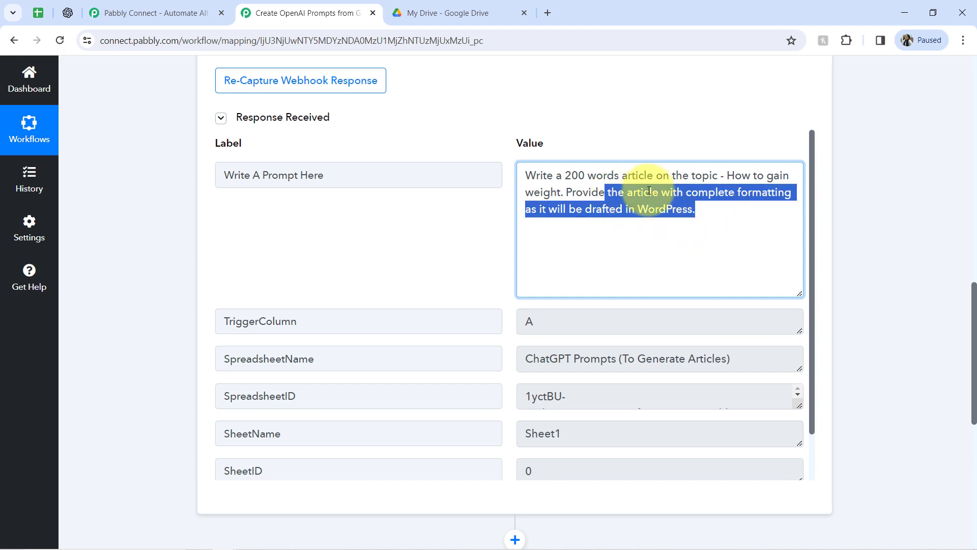
{"action": "left_click", "coordinate": [592, 134]}
{"action": "left_click_drag", "start_coordinate": [297, 320], "coordinate": [244, 320]}
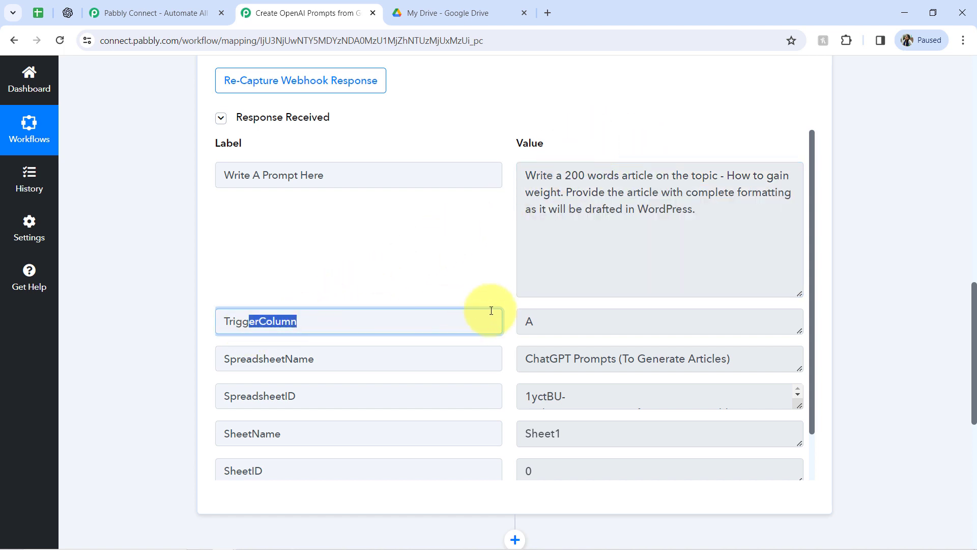
{"action": "double_click", "coordinate": [529, 321]}
{"action": "left_click_drag", "start_coordinate": [558, 359], "coordinate": [727, 359]}
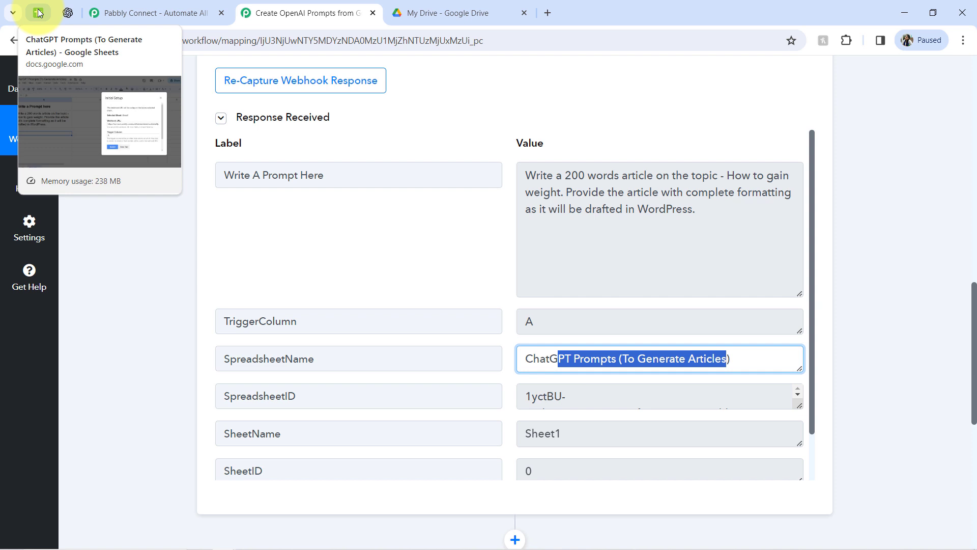
{"action": "left_click_drag", "start_coordinate": [813, 248], "coordinate": [803, 319]}
{"action": "left_click", "coordinate": [525, 455]}
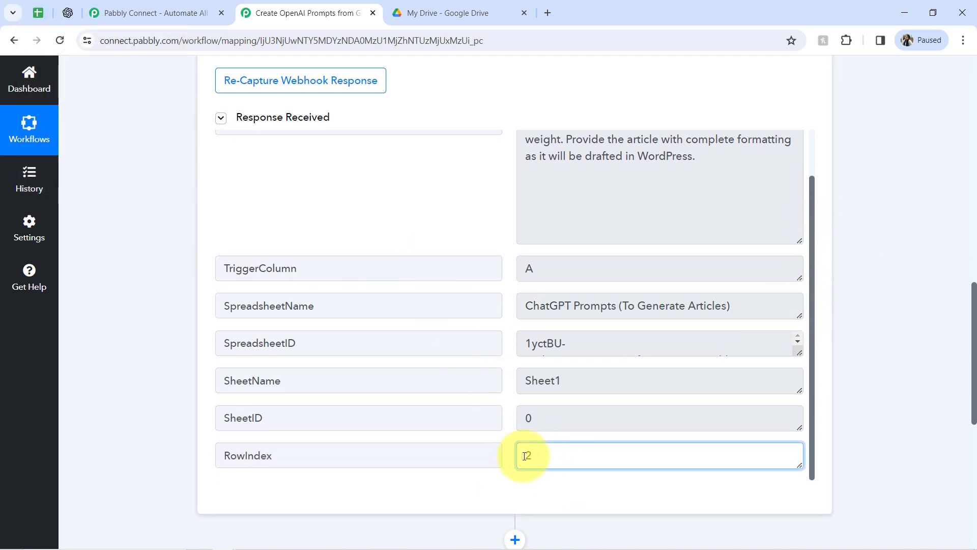
{"action": "left_click", "coordinate": [306, 122]}
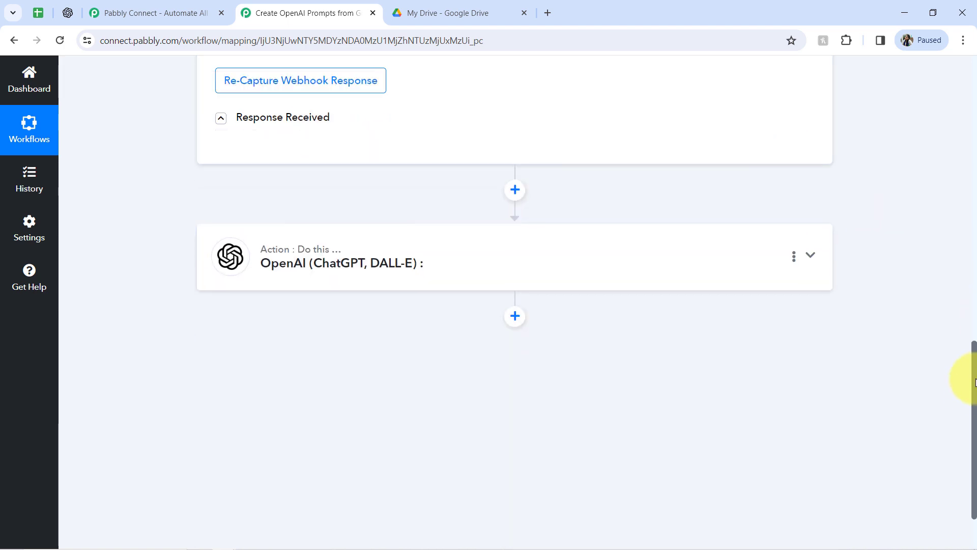
Collapse the trigger step and close the other Pabbly Connect browser tab.
{"action": "left_click_drag", "start_coordinate": [975, 382], "coordinate": [973, 77]}
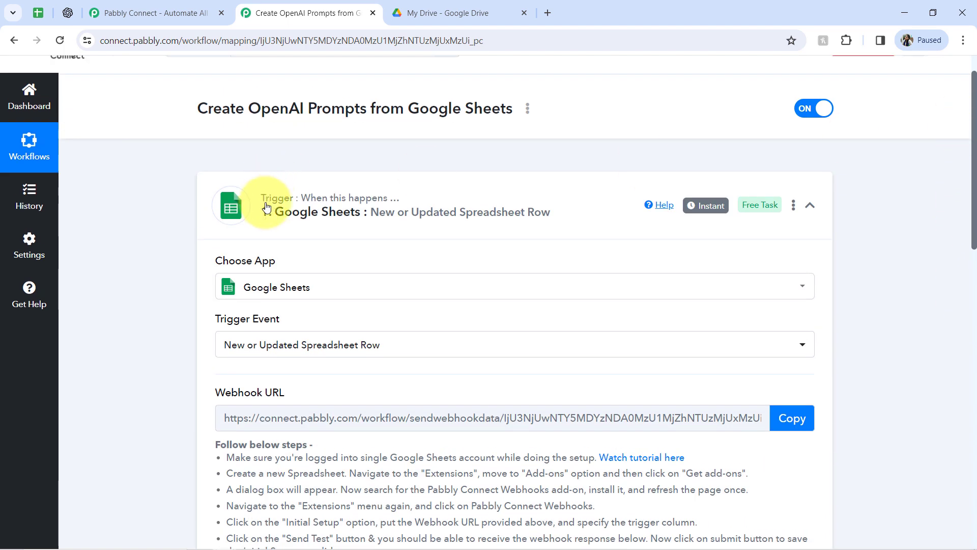
{"action": "left_click", "coordinate": [292, 216]}
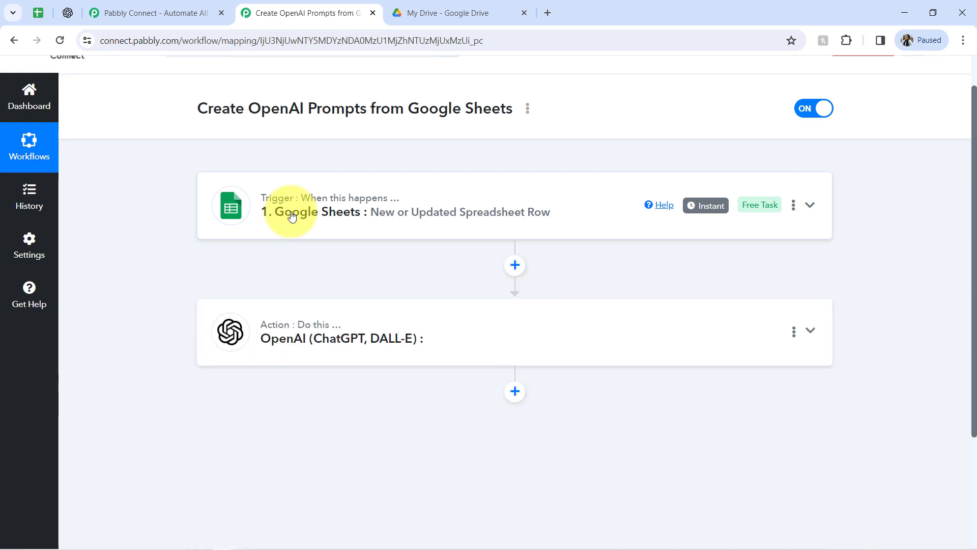
{"action": "left_click", "coordinate": [223, 13]}
Close the Initial Setup dialog in the prompt spreadsheet.
{"action": "left_click", "coordinate": [38, 13]}
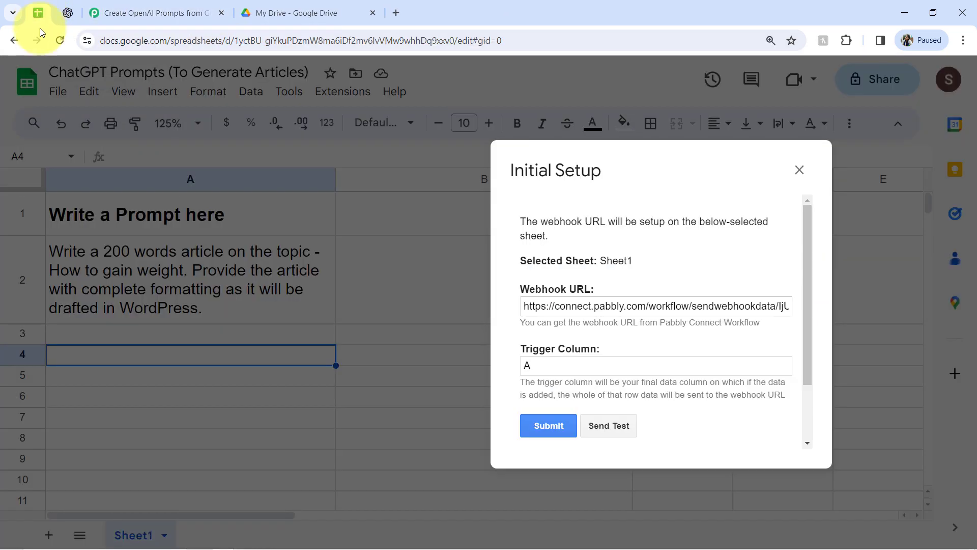
{"action": "left_click", "coordinate": [799, 170]}
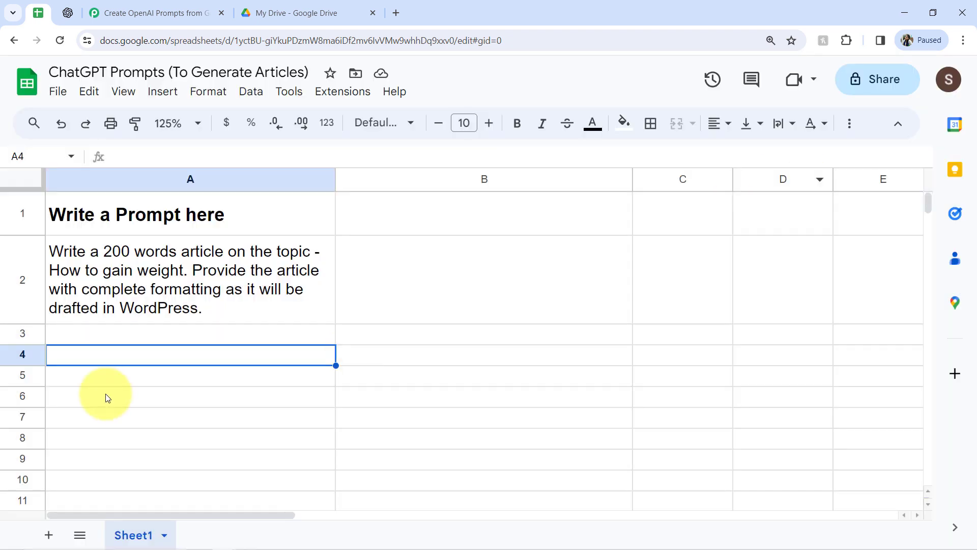
{"action": "left_click", "coordinate": [80, 336]}
{"action": "left_click", "coordinate": [84, 352]}
{"action": "left_click", "coordinate": [81, 375]}
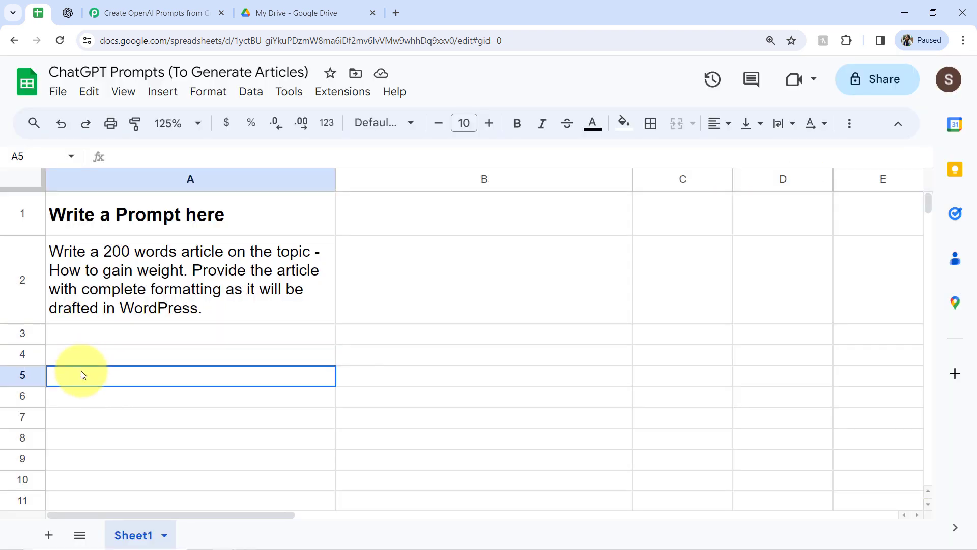
{"action": "left_click", "coordinate": [75, 399]}
{"action": "left_click", "coordinate": [76, 419]}
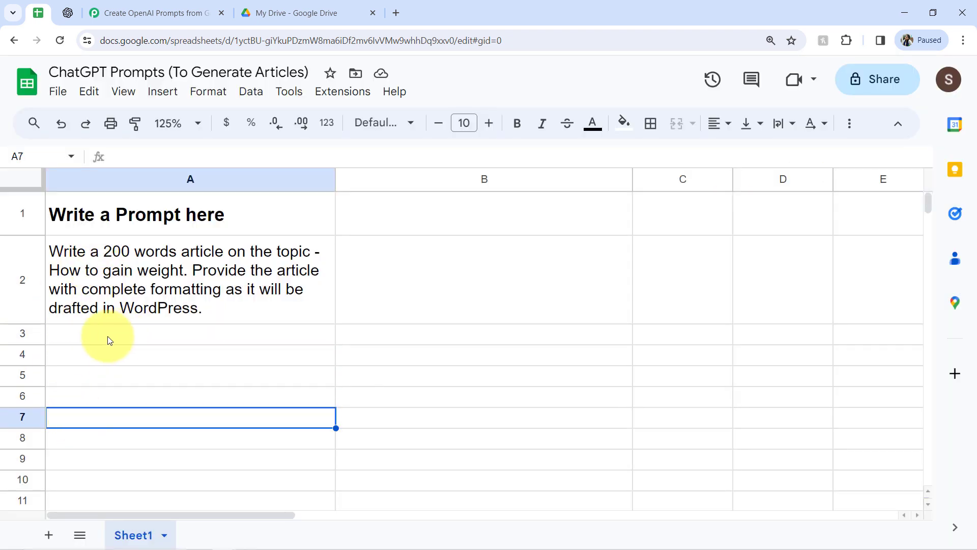
{"action": "left_click", "coordinate": [136, 12]}
{"action": "mouse_move", "coordinate": [698, 208]}
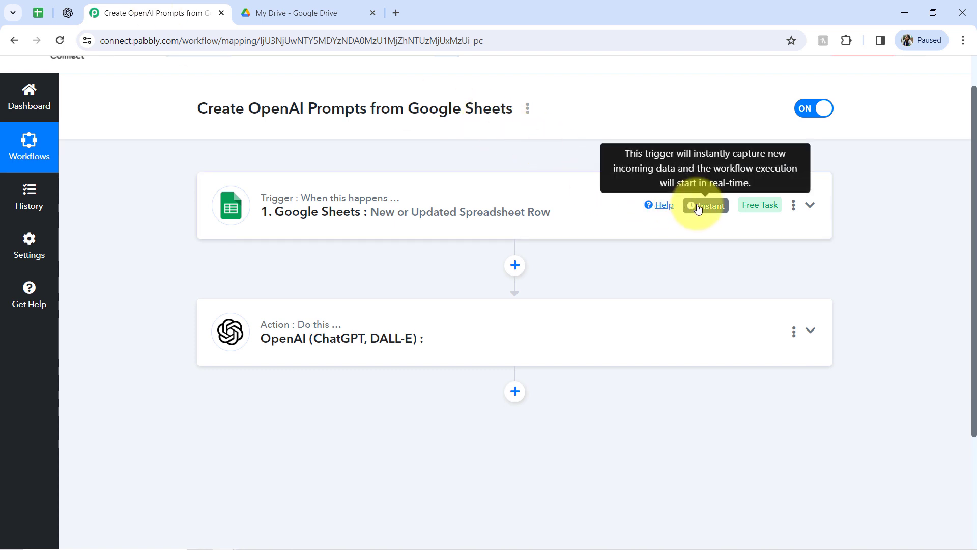
{"action": "left_click", "coordinate": [38, 12]}
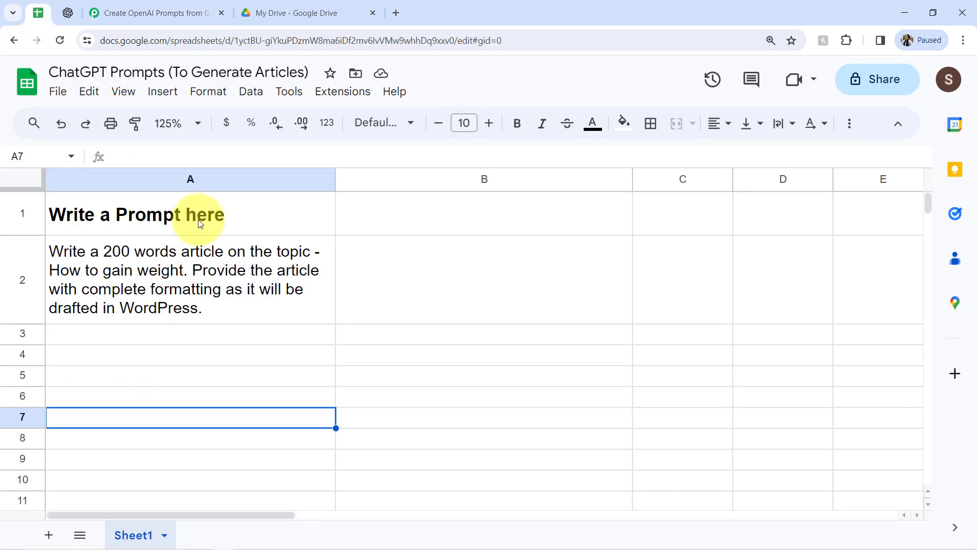
Enable the Send On Event option of the Pabbly Connect Webhooks add-on.
{"action": "left_click", "coordinate": [246, 263]}
{"action": "left_click", "coordinate": [333, 92]}
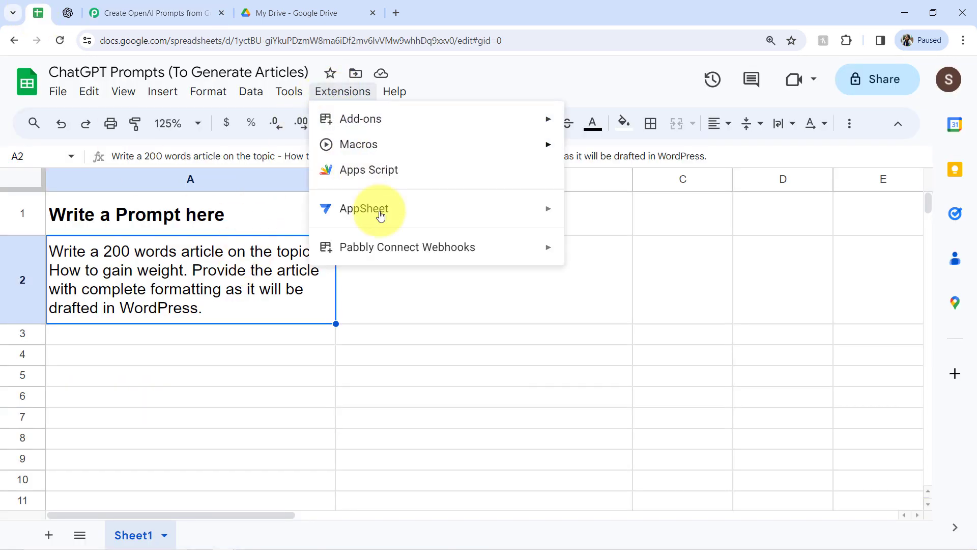
{"action": "mouse_move", "coordinate": [471, 246]}
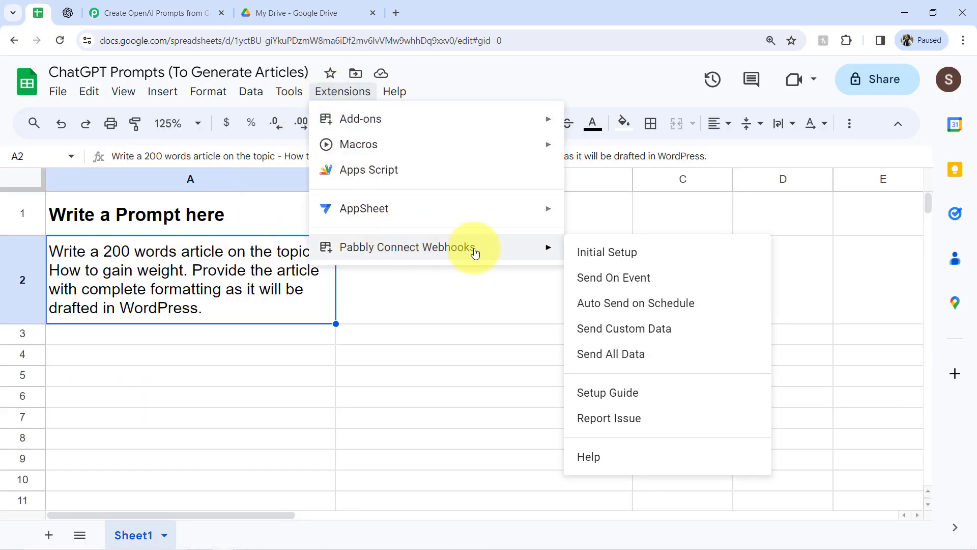
{"action": "left_click", "coordinate": [603, 280]}
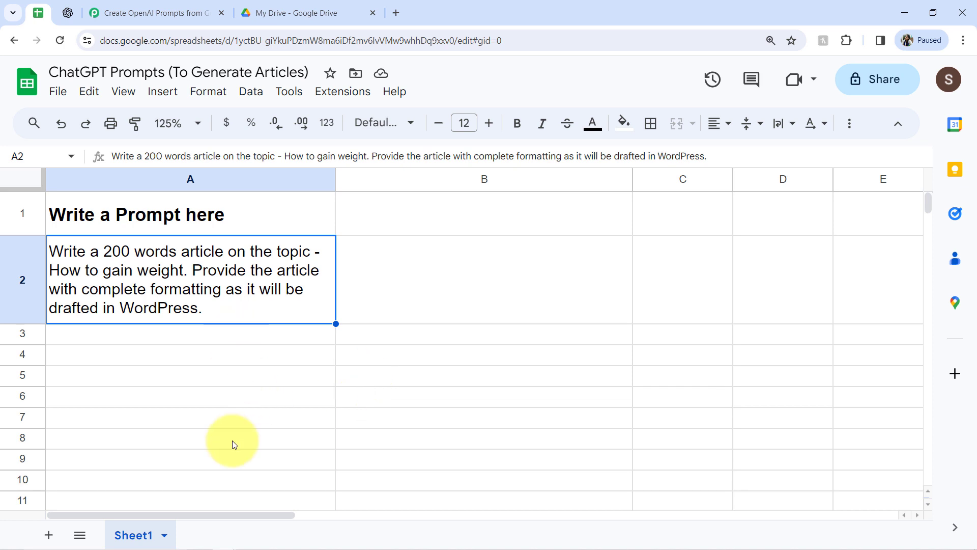
{"action": "left_click", "coordinate": [339, 93]}
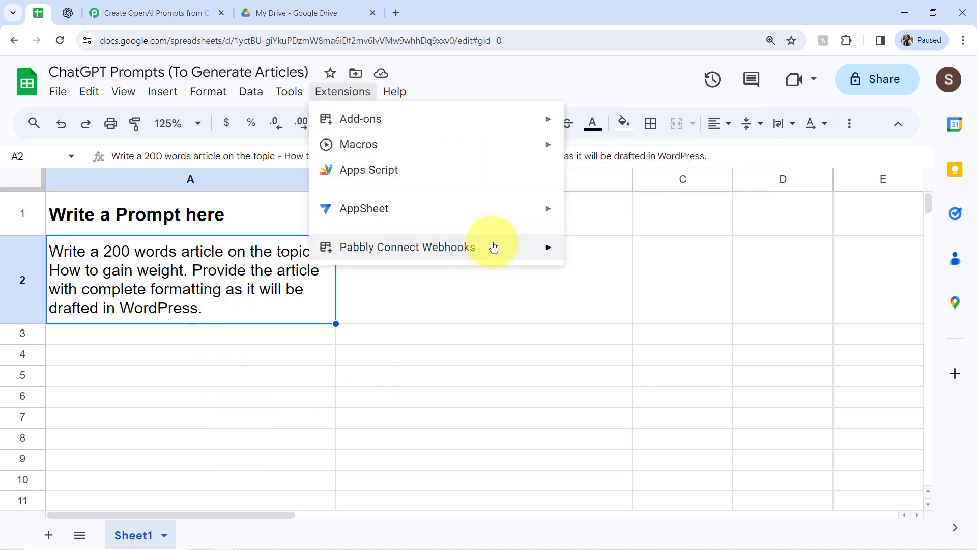
{"action": "mouse_move", "coordinate": [525, 247]}
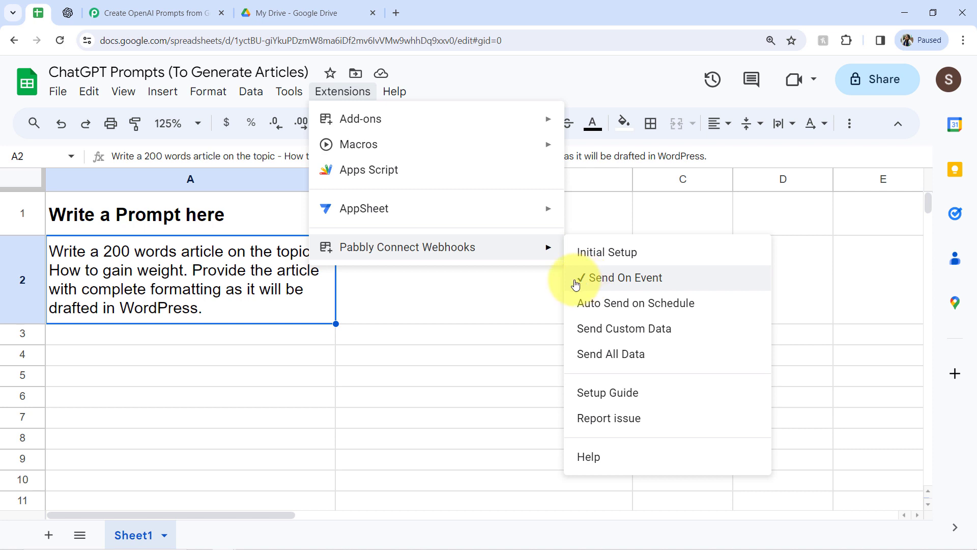
{"action": "left_click", "coordinate": [243, 379]}
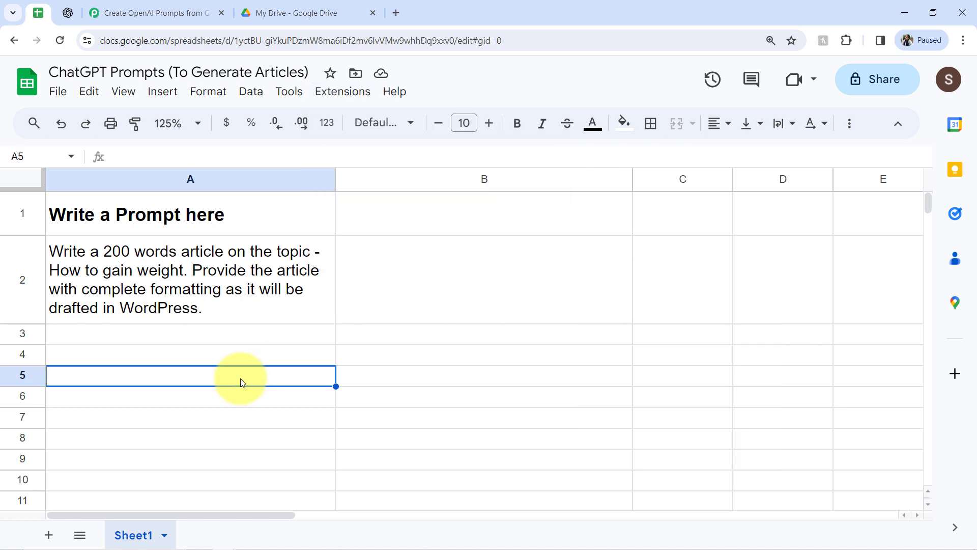
Open the OpenAI action step in the workflow and choose ChatGPT as its action event.
{"action": "left_click", "coordinate": [159, 10]}
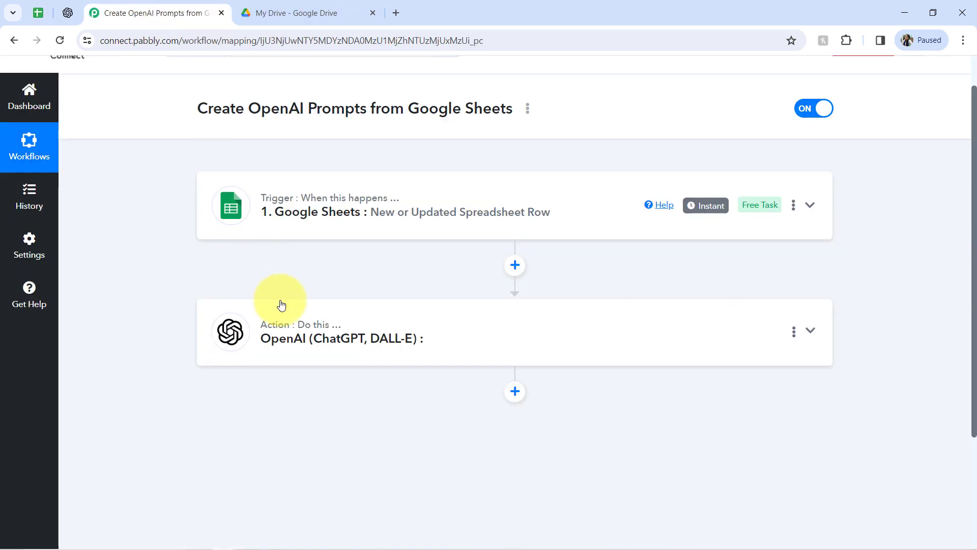
{"action": "left_click", "coordinate": [323, 329]}
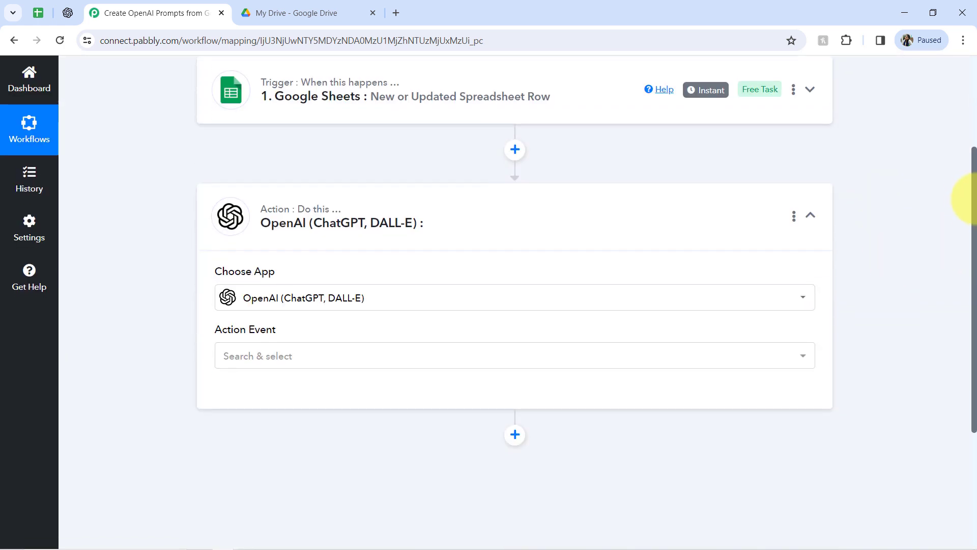
{"action": "left_click_drag", "start_coordinate": [973, 197], "coordinate": [966, 261]}
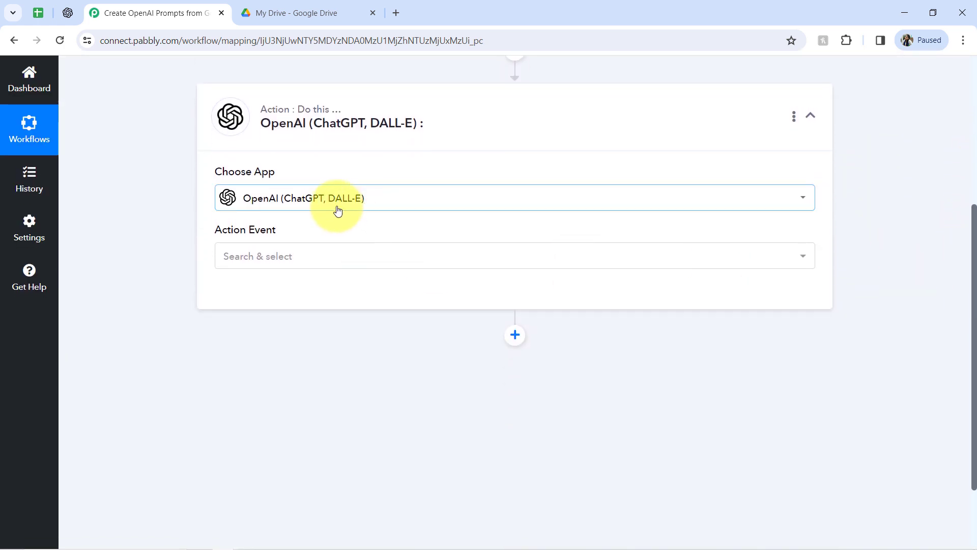
{"action": "left_click", "coordinate": [262, 256]}
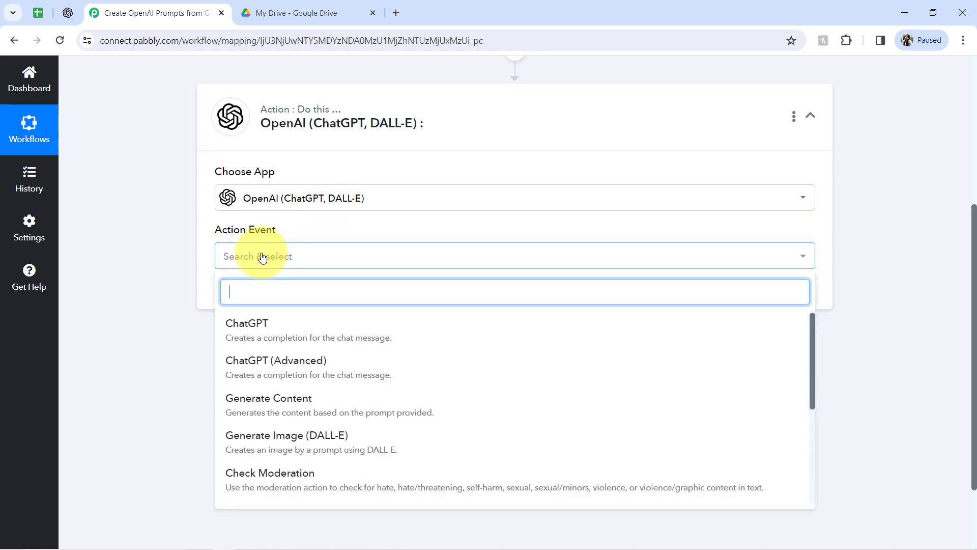
{"action": "left_click", "coordinate": [267, 331]}
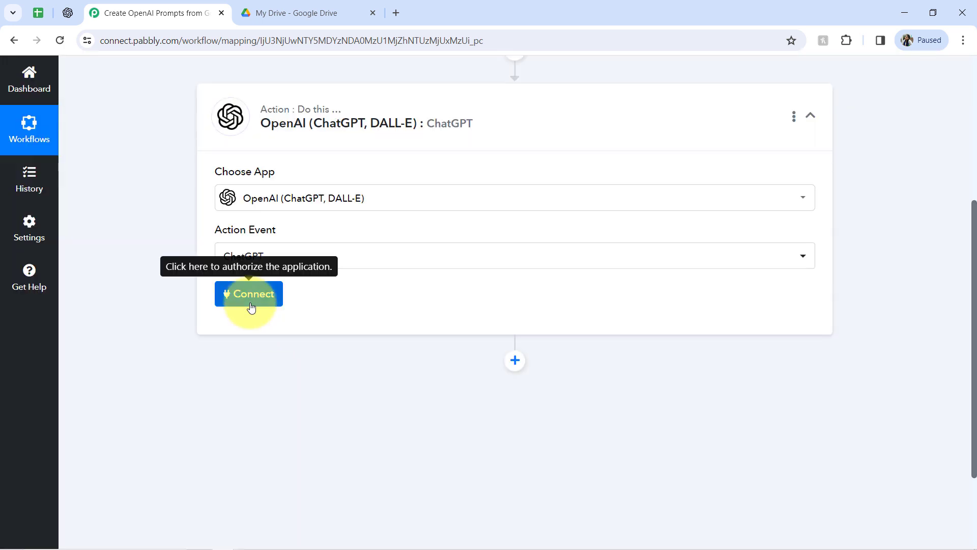
Add a new OpenAI connection for the action step, entering the API key from the OpenAI API keys page.
{"action": "left_click", "coordinate": [249, 295]}
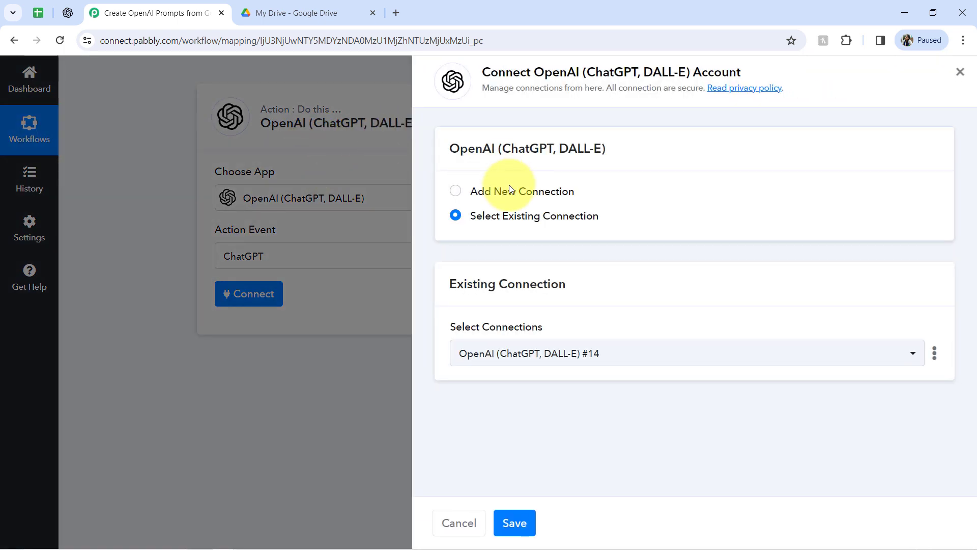
{"action": "left_click", "coordinate": [504, 196]}
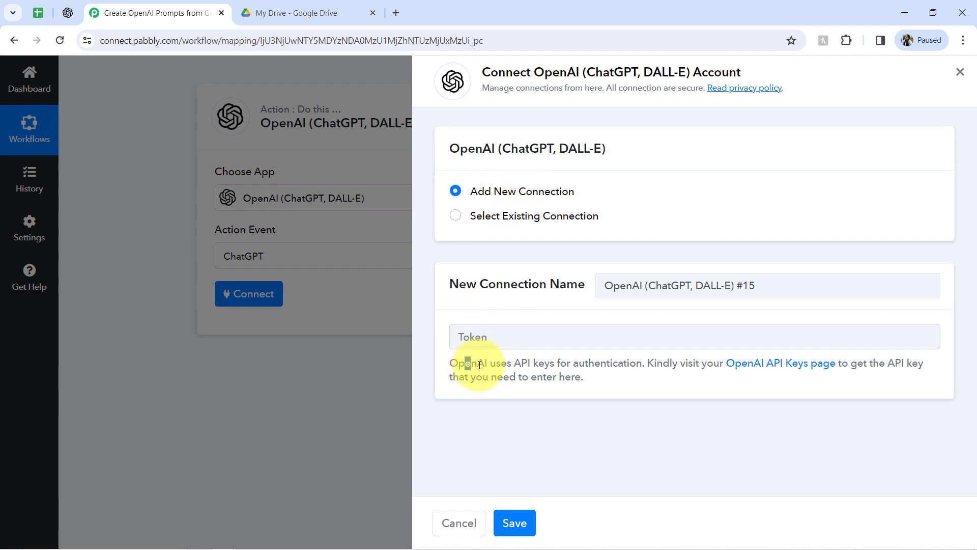
{"action": "left_click_drag", "start_coordinate": [480, 365], "coordinate": [583, 378]}
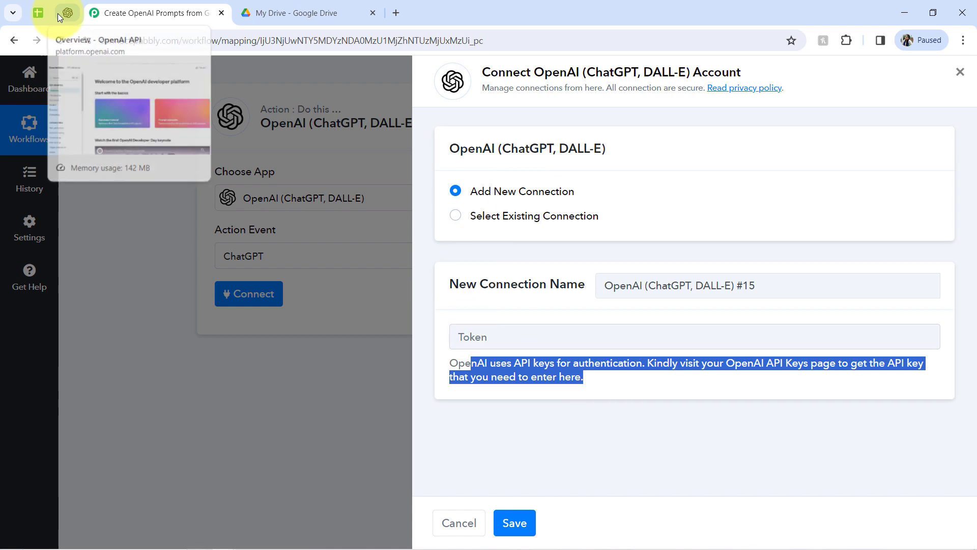
{"action": "left_click", "coordinate": [68, 13]}
{"action": "left_click", "coordinate": [99, 12]}
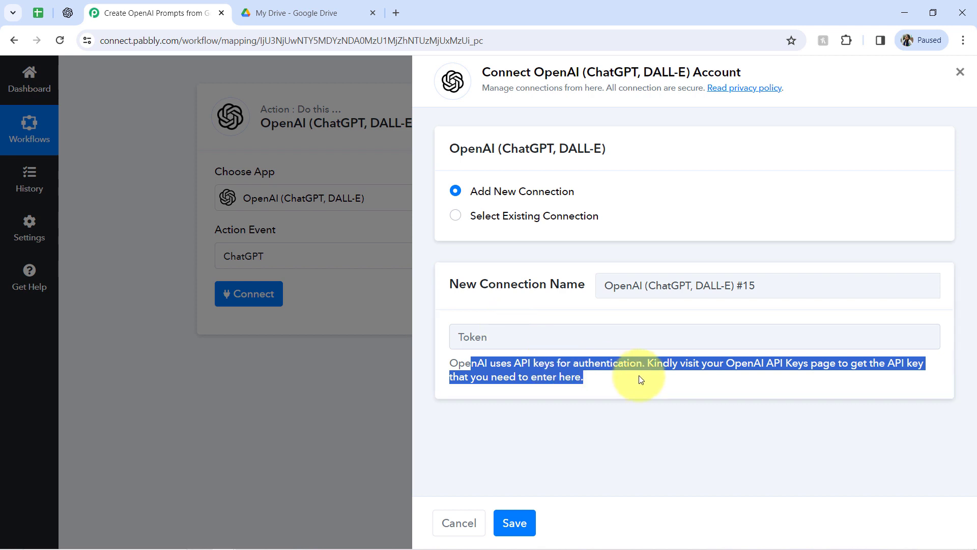
{"action": "left_click", "coordinate": [713, 378]}
{"action": "left_click", "coordinate": [760, 362]}
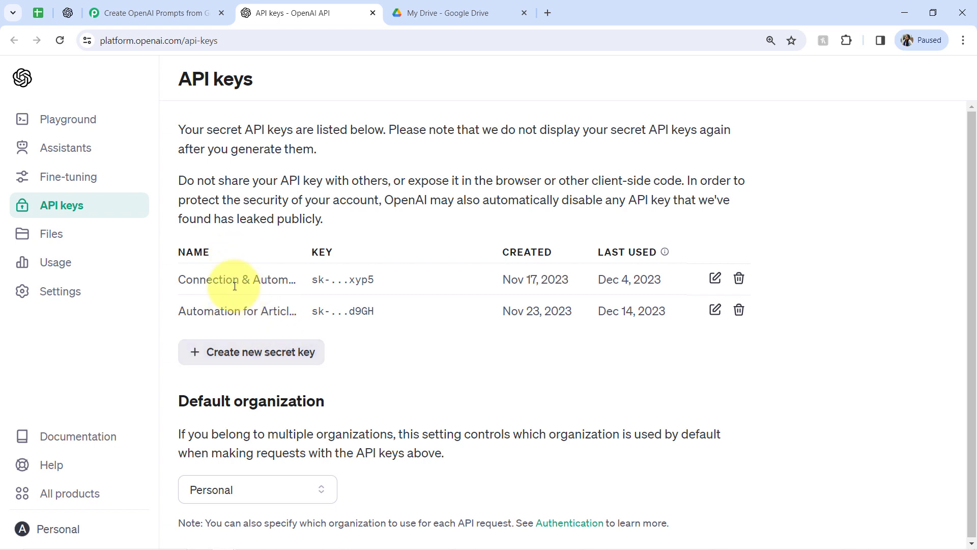
{"action": "left_click", "coordinate": [373, 15]}
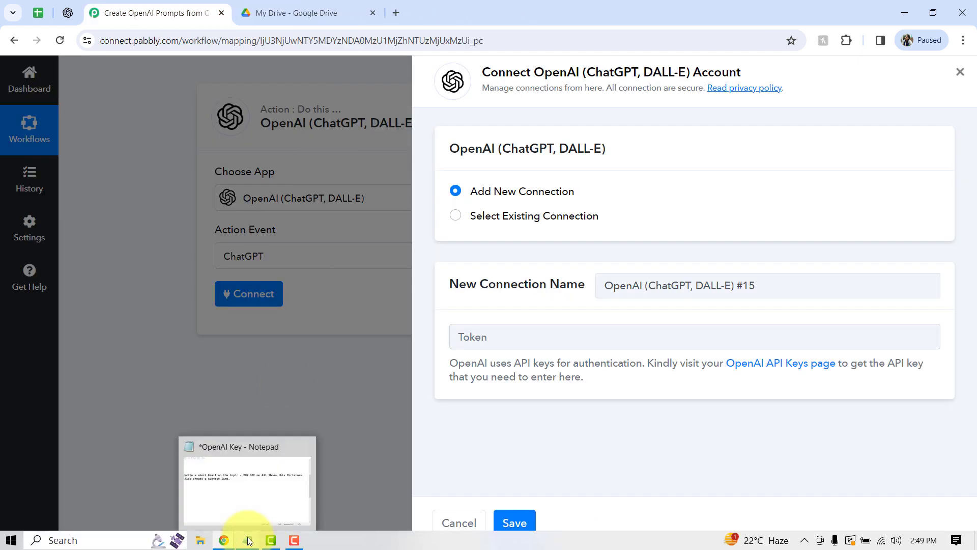
{"action": "left_click", "coordinate": [248, 540]}
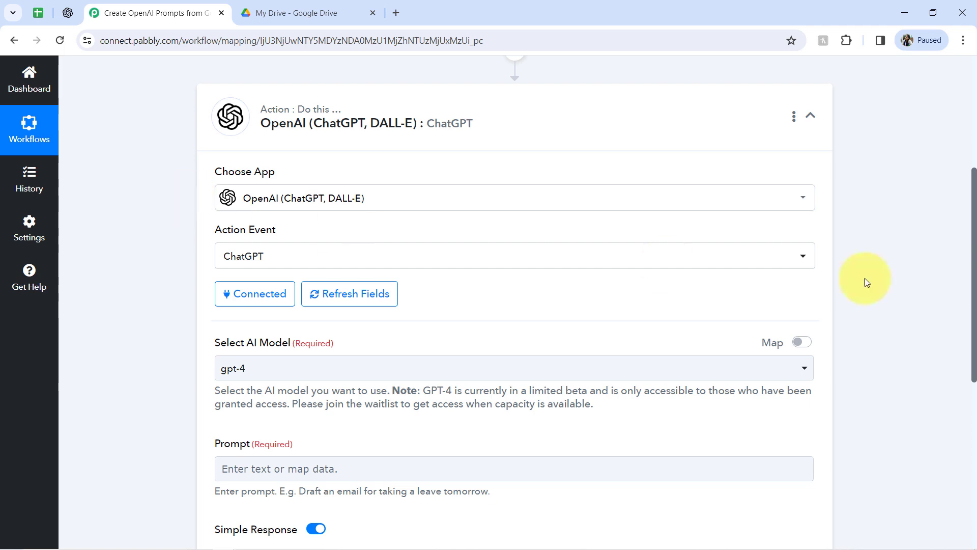
Set the AI model of the ChatGPT action to gpt-3.5-turbo-0301.
{"action": "left_click_drag", "start_coordinate": [975, 300], "coordinate": [962, 148]}
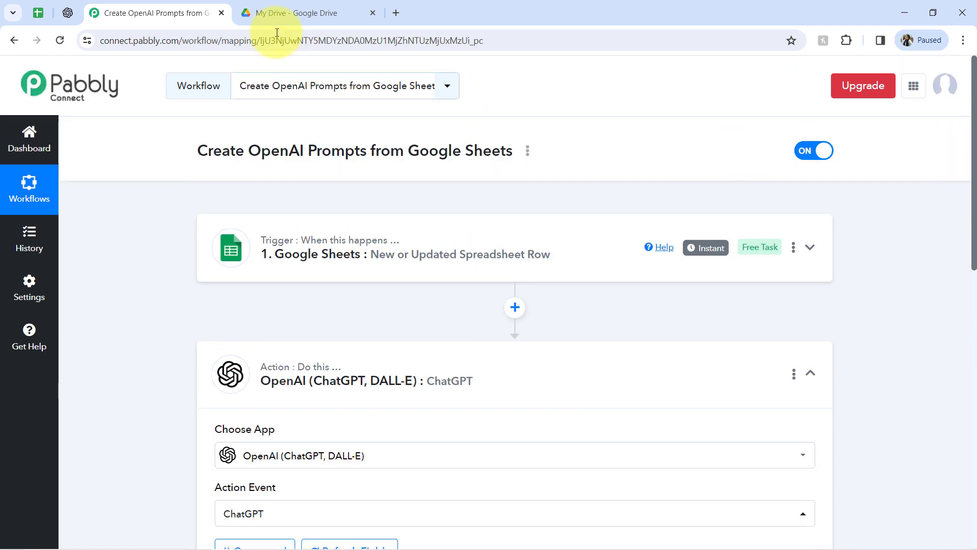
{"action": "left_click", "coordinate": [32, 2]}
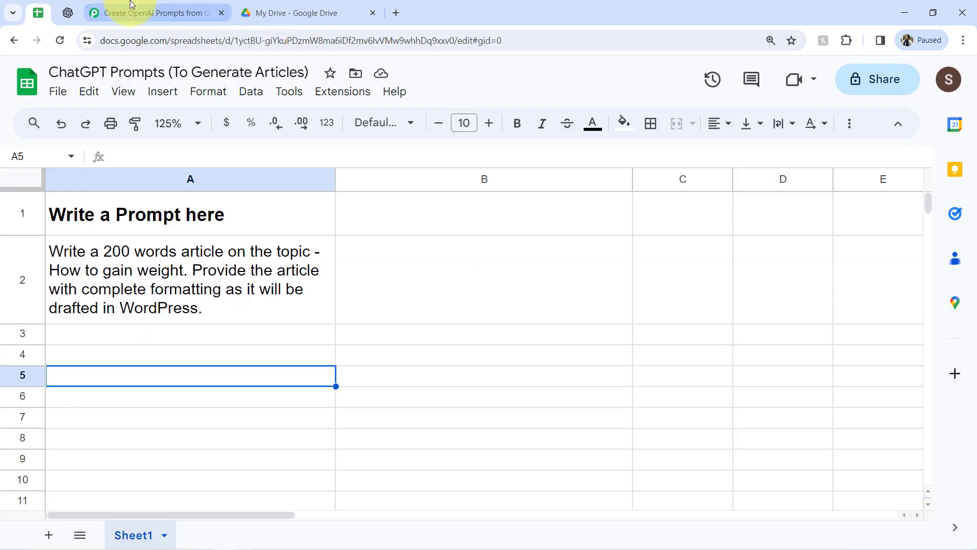
{"action": "left_click", "coordinate": [131, 4]}
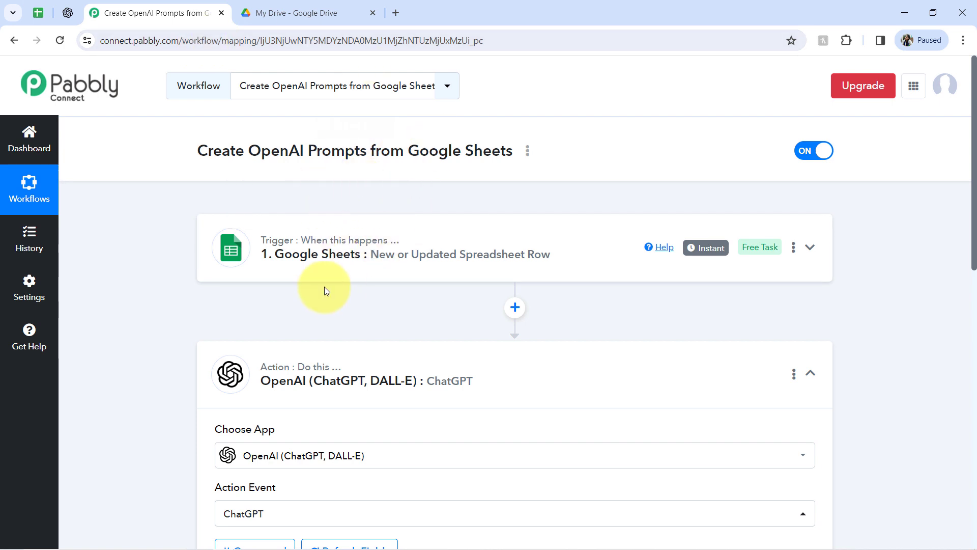
{"action": "mouse_move", "coordinate": [319, 371]}
{"action": "left_click_drag", "start_coordinate": [974, 163], "coordinate": [962, 326]}
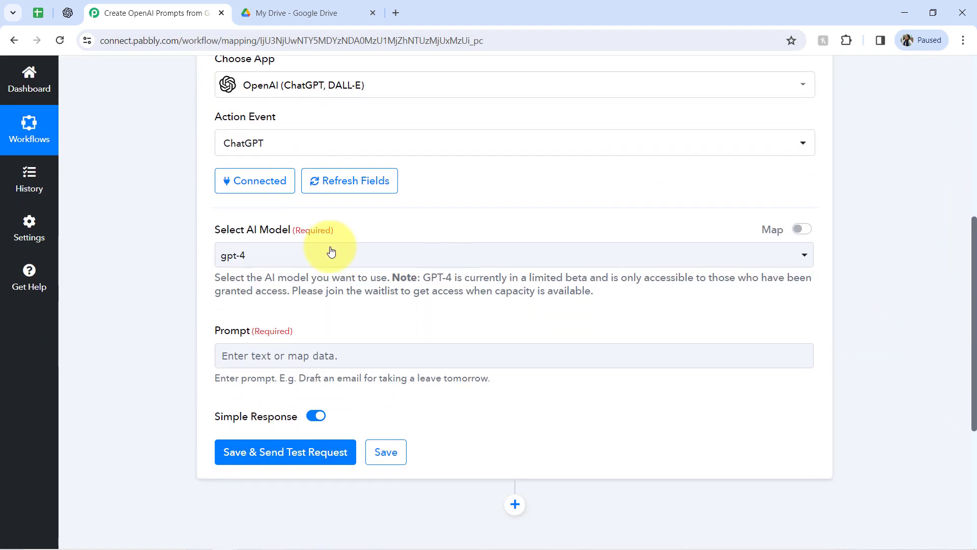
{"action": "left_click", "coordinate": [290, 257]}
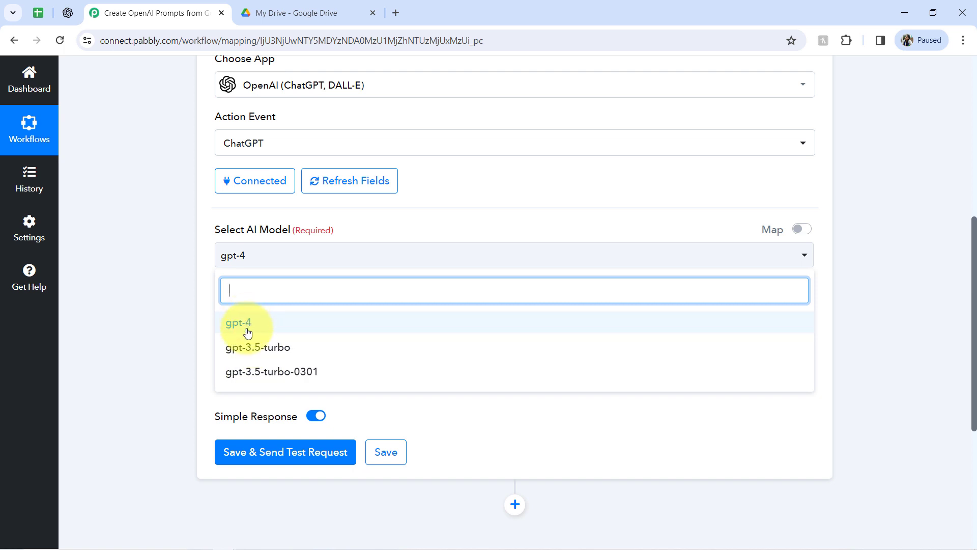
{"action": "left_click", "coordinate": [249, 371]}
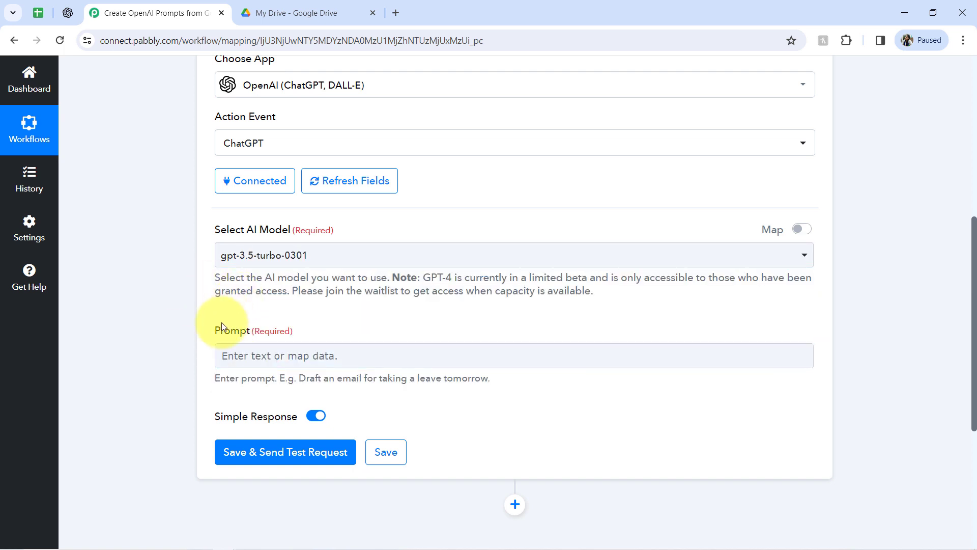
Review the prompt text captured in the Google Sheets trigger's webhook response.
{"action": "left_click_drag", "start_coordinate": [221, 331], "coordinate": [308, 336]}
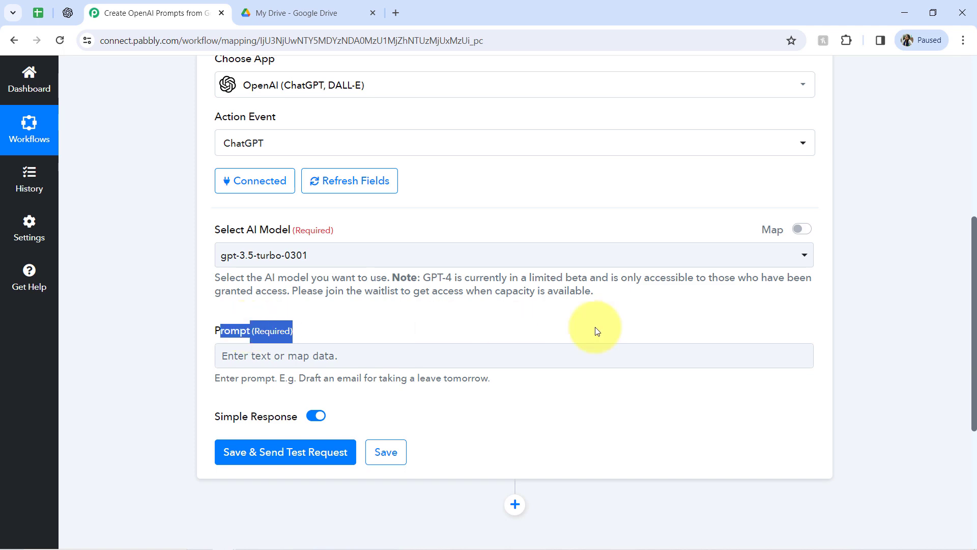
{"action": "left_click_drag", "start_coordinate": [974, 300], "coordinate": [960, 163]}
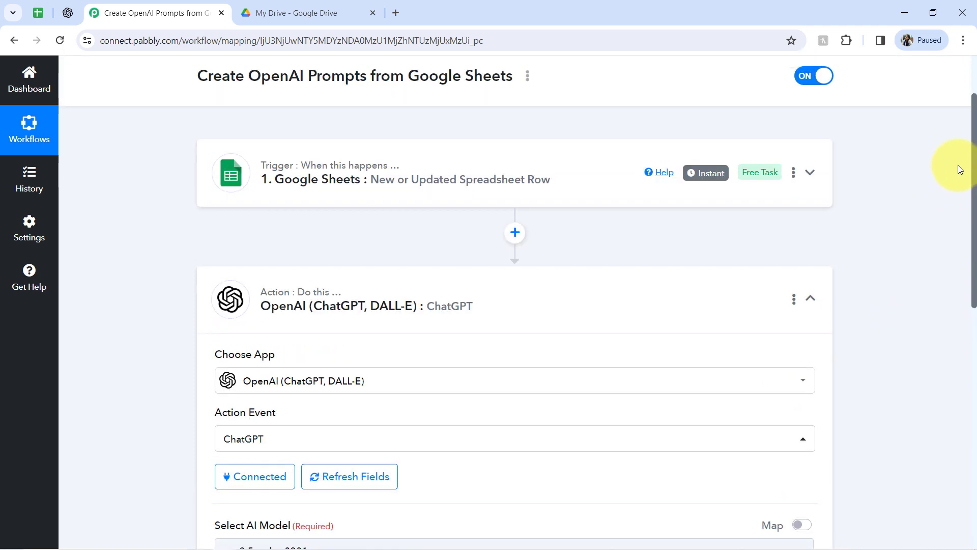
{"action": "scroll", "coordinate": [462, 239], "scroll_direction": "up", "scroll_amount": 1}
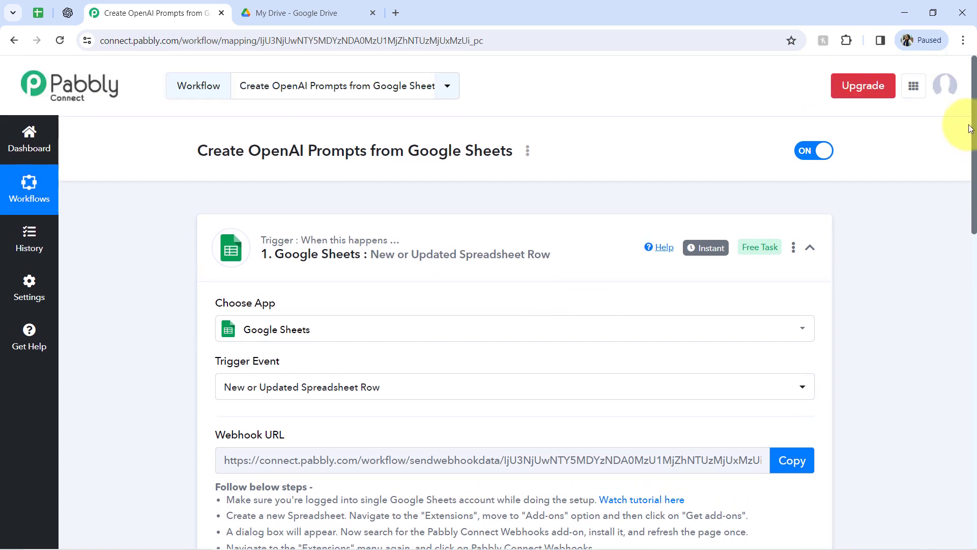
{"action": "left_click_drag", "start_coordinate": [975, 122], "coordinate": [919, 402]}
{"action": "left_click", "coordinate": [297, 153]}
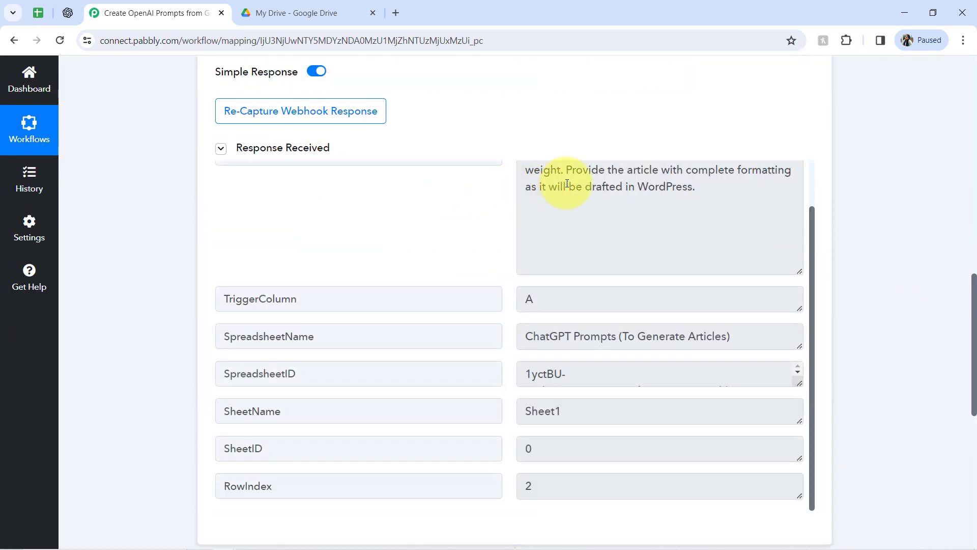
{"action": "triple_click", "coordinate": [567, 184]}
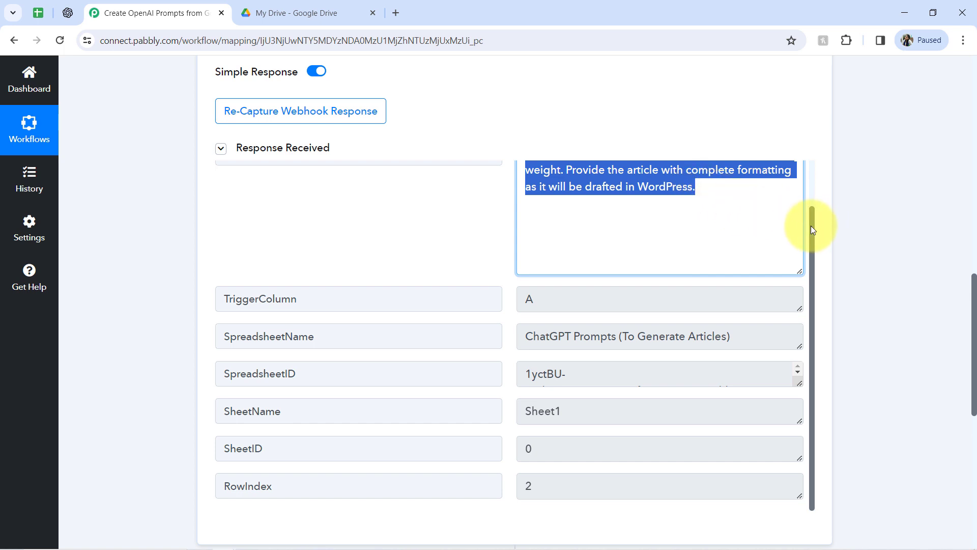
{"action": "left_click_drag", "start_coordinate": [812, 217], "coordinate": [791, 127]}
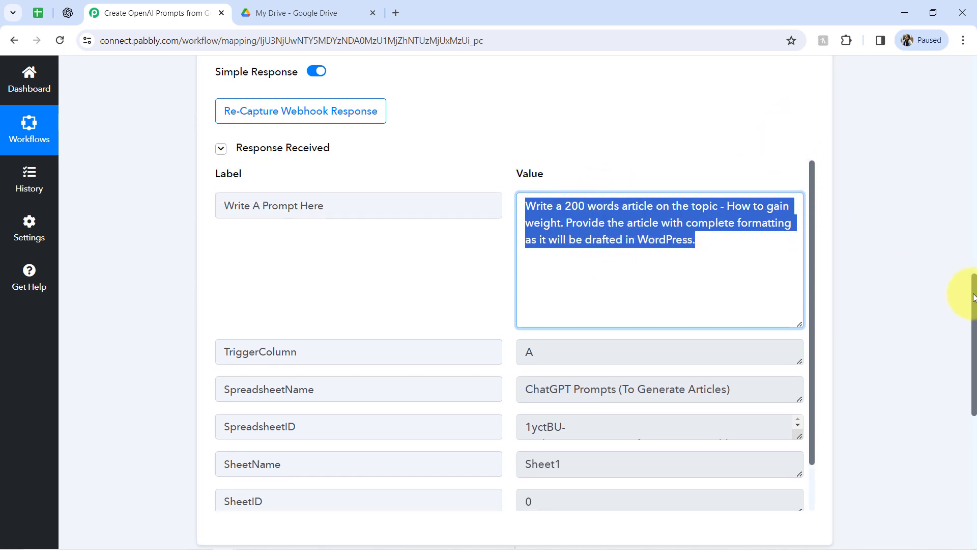
{"action": "left_click_drag", "start_coordinate": [976, 298], "coordinate": [941, 449]}
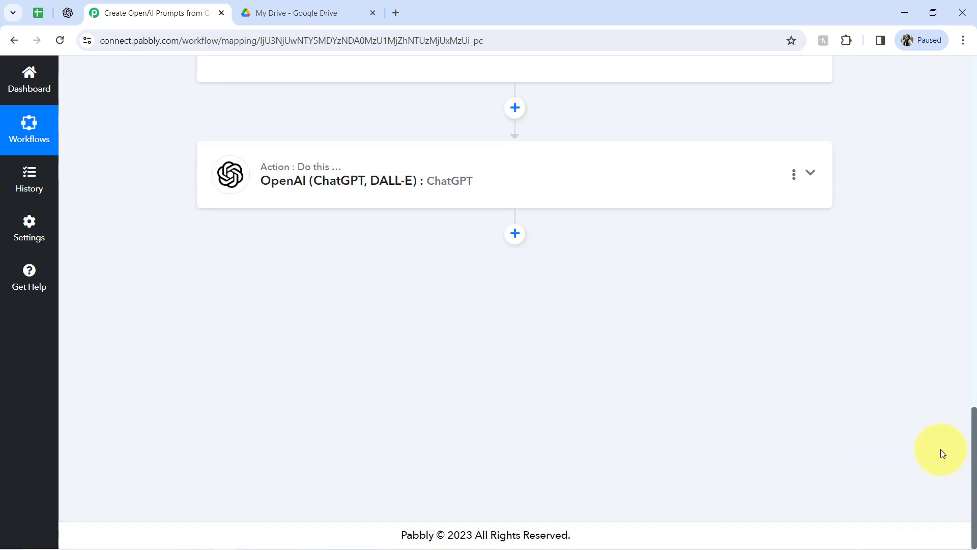
{"action": "left_click", "coordinate": [436, 183]}
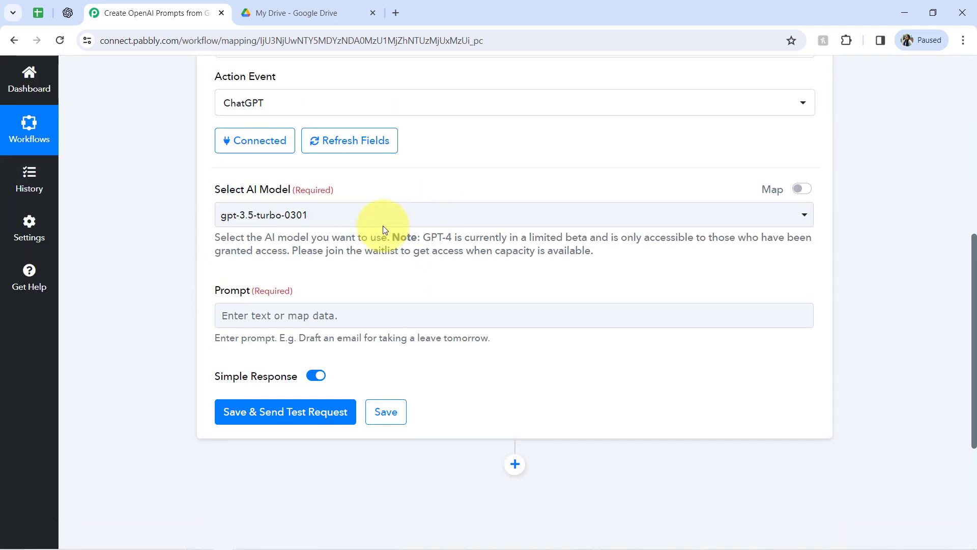
Map the trigger's Write A Prompt Here field into the ChatGPT Prompt field.
{"action": "left_click_drag", "start_coordinate": [973, 174], "coordinate": [962, 334]}
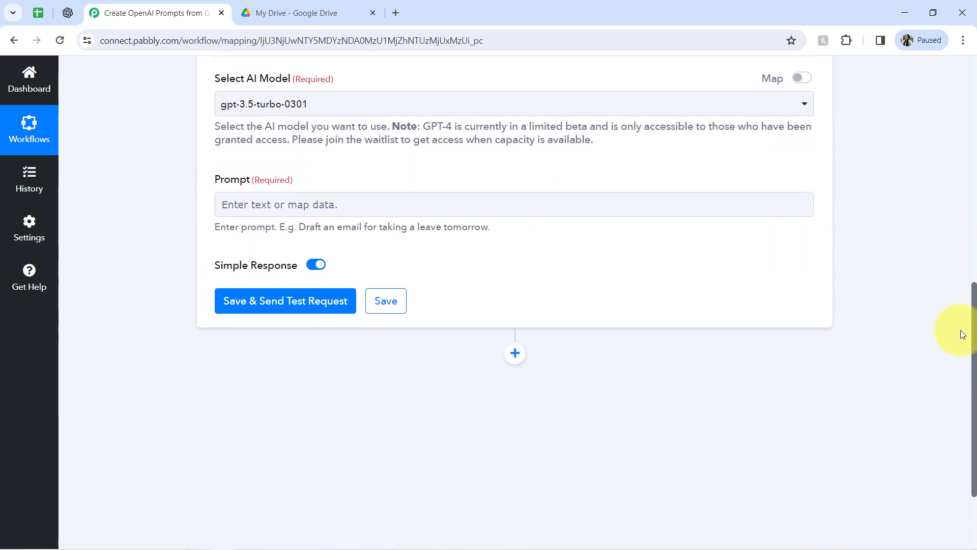
{"action": "left_click", "coordinate": [238, 207]}
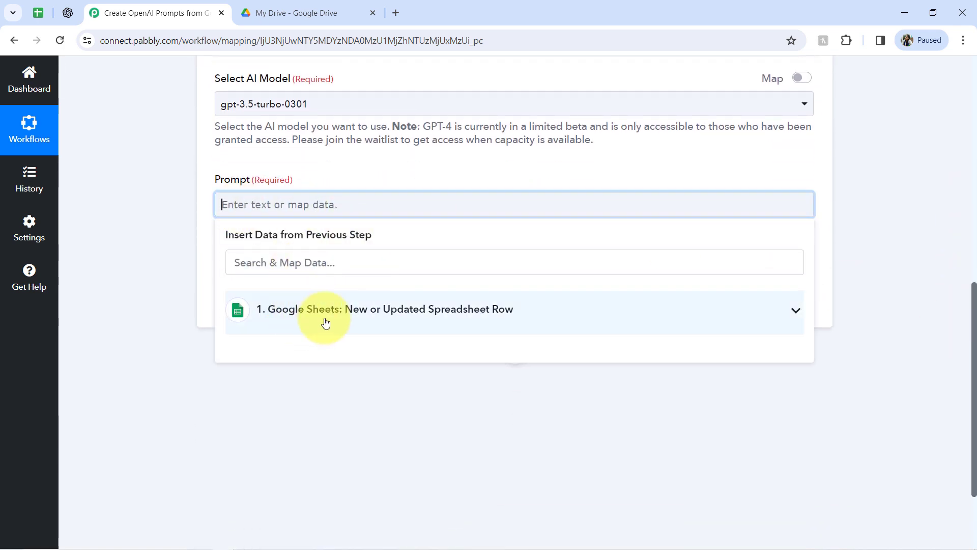
{"action": "left_click", "coordinate": [308, 318]}
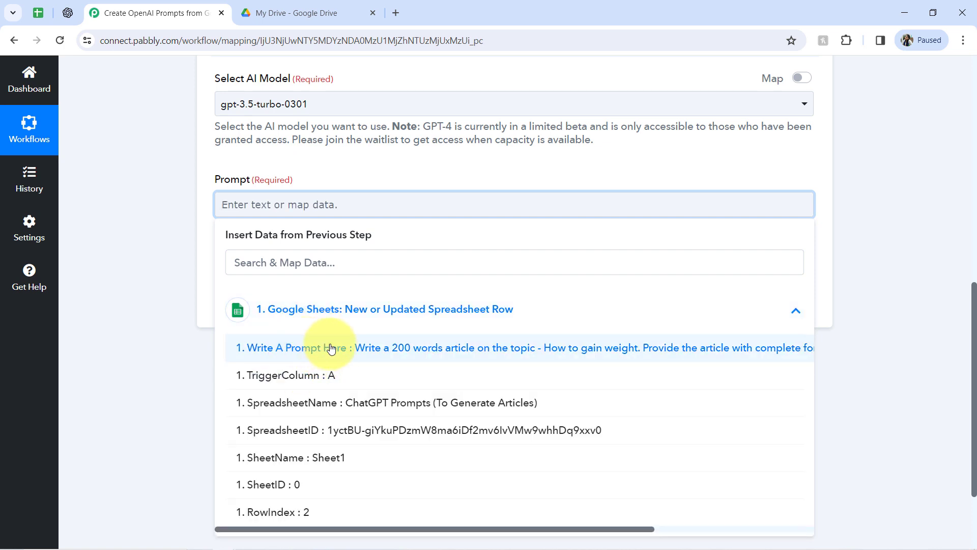
{"action": "left_click", "coordinate": [331, 349]}
{"action": "left_click", "coordinate": [128, 233]}
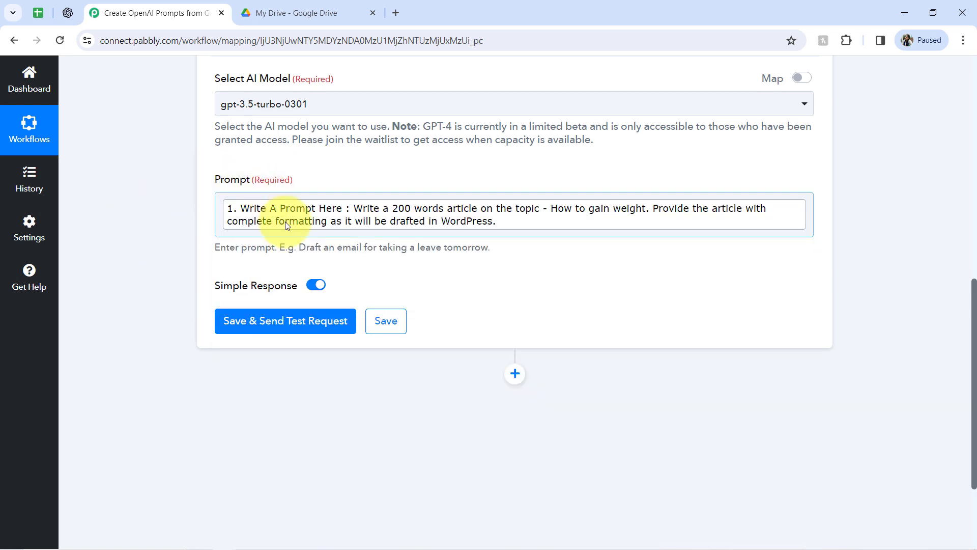
Save and send a test request, then examine the generated message content in the response.
{"action": "left_click", "coordinate": [242, 329]}
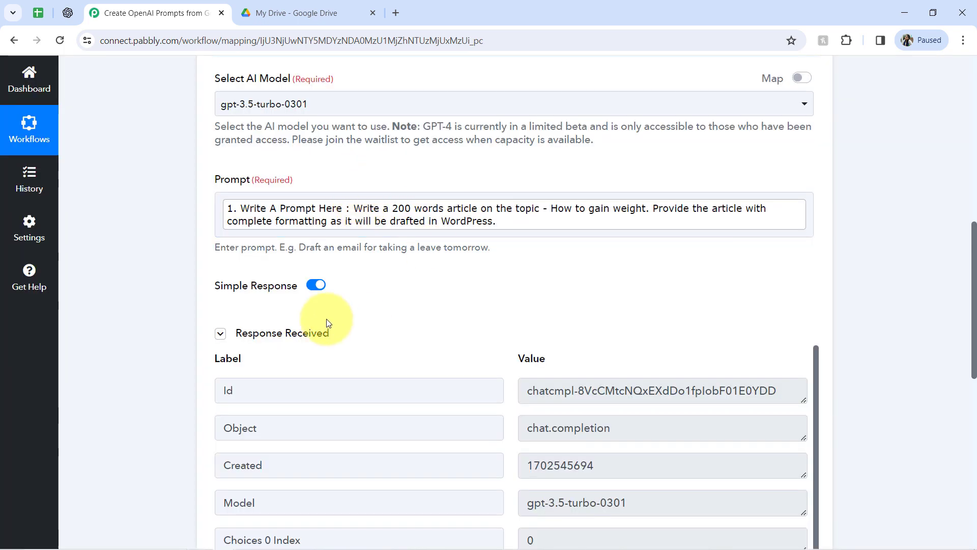
{"action": "left_click", "coordinate": [293, 334]}
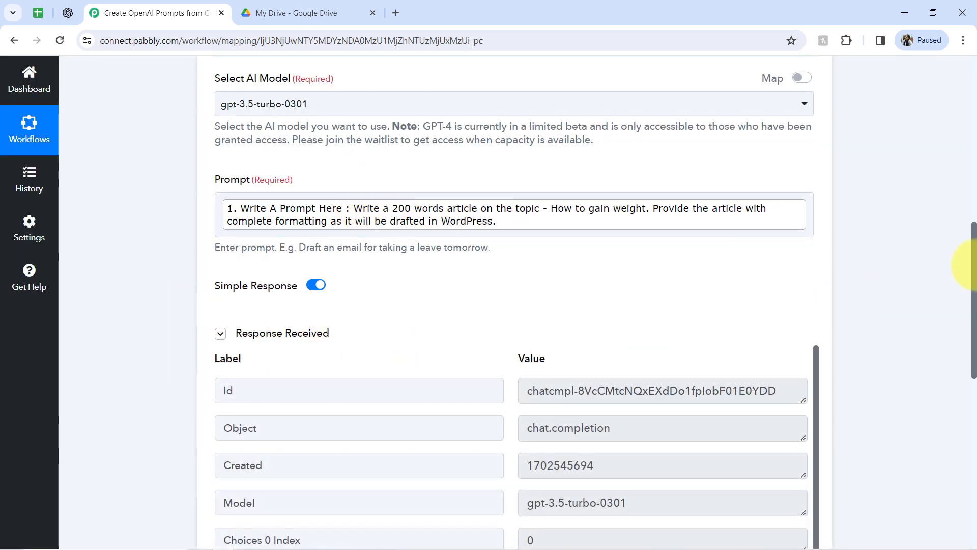
{"action": "left_click_drag", "start_coordinate": [973, 251], "coordinate": [968, 341]}
{"action": "left_click", "coordinate": [261, 338]}
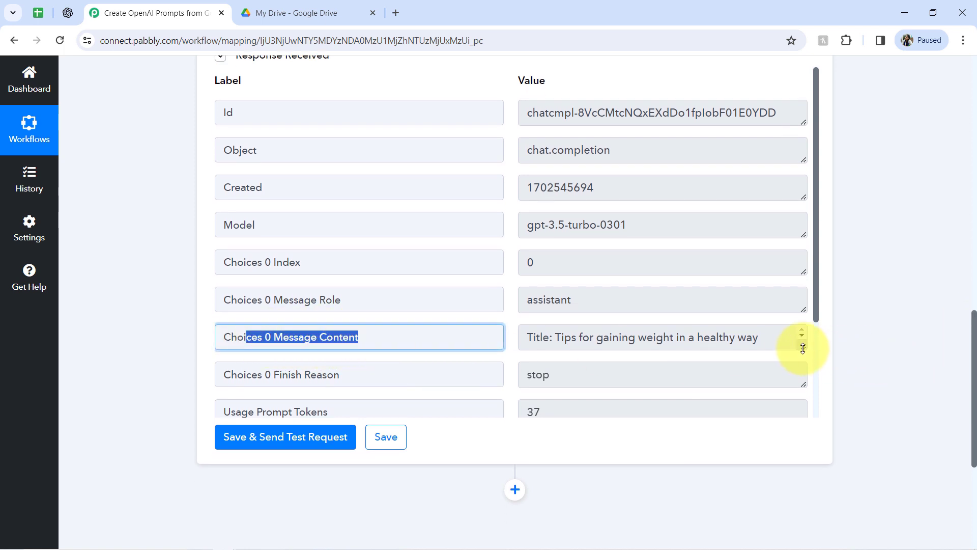
{"action": "left_click_drag", "start_coordinate": [803, 361], "coordinate": [789, 415]}
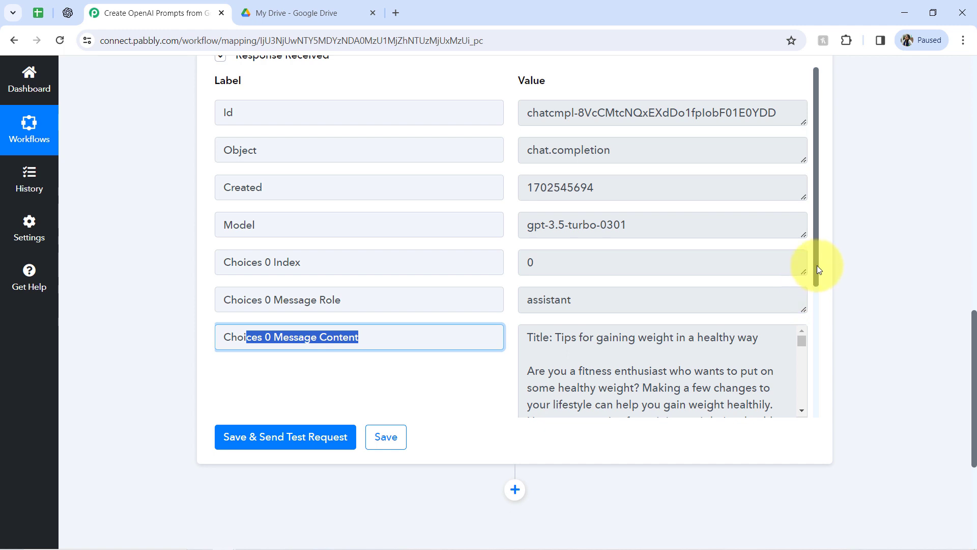
{"action": "left_click_drag", "start_coordinate": [818, 270], "coordinate": [817, 354]}
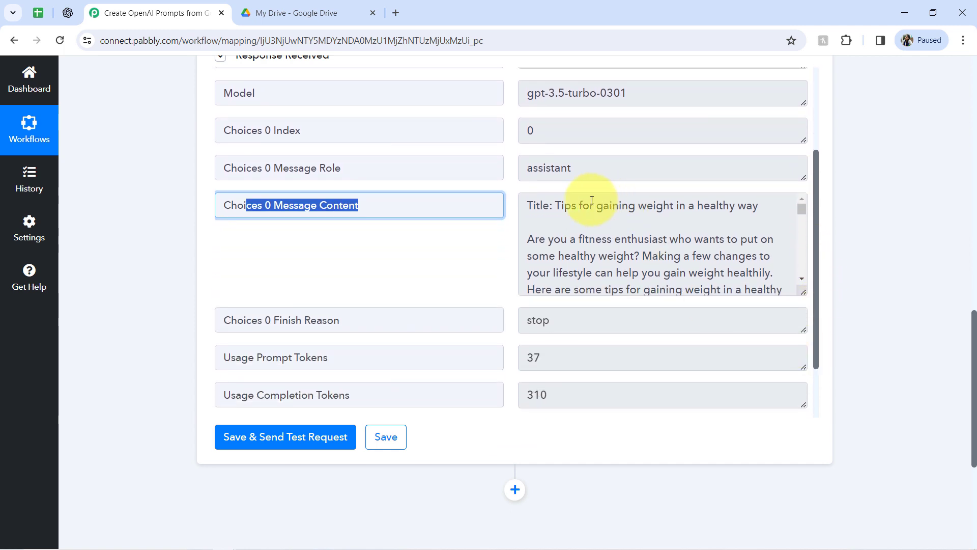
Read through the generated article text in the ChatGPT response's message content, comparing it with the sheet's prompt.
{"action": "left_click_drag", "start_coordinate": [571, 208], "coordinate": [741, 212]}
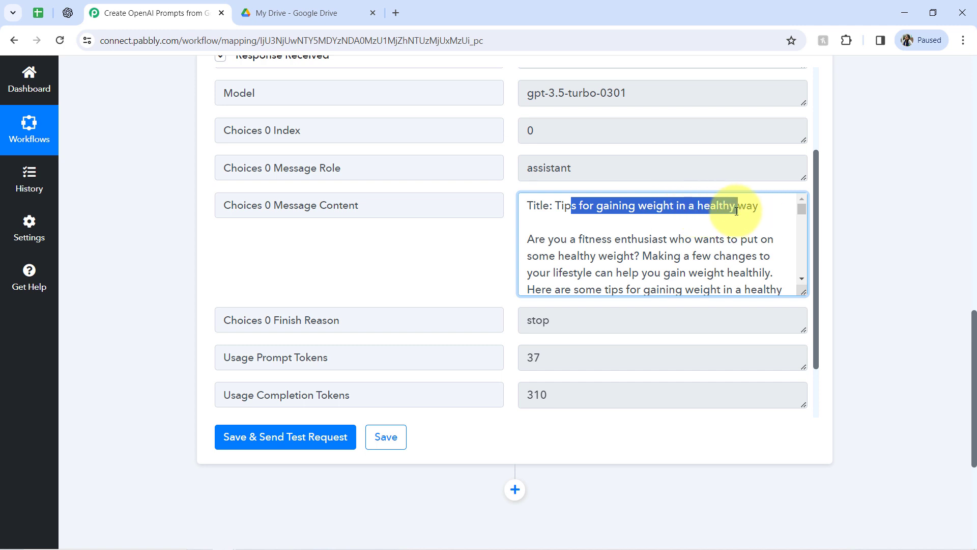
{"action": "left_click", "coordinate": [32, 13]}
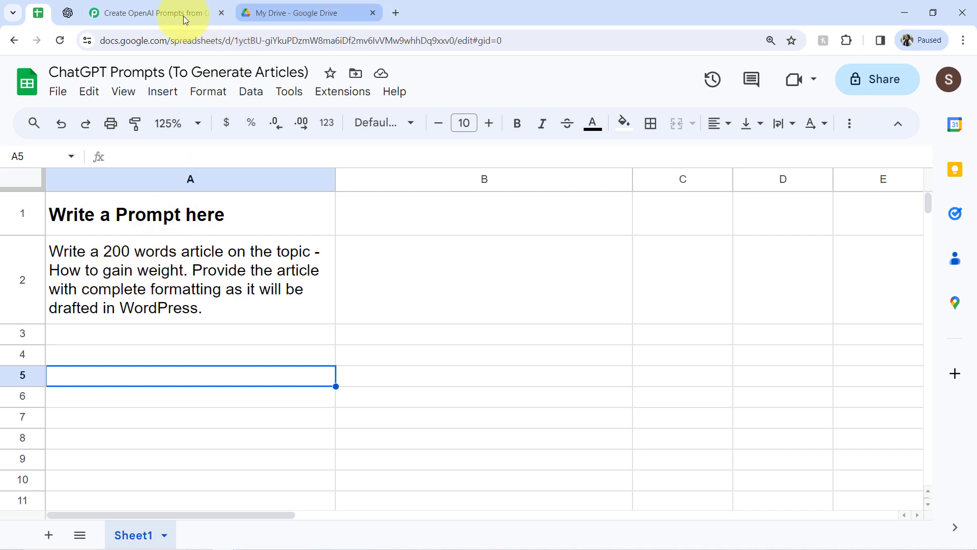
{"action": "left_click", "coordinate": [127, 11]}
{"action": "left_click", "coordinate": [671, 220]}
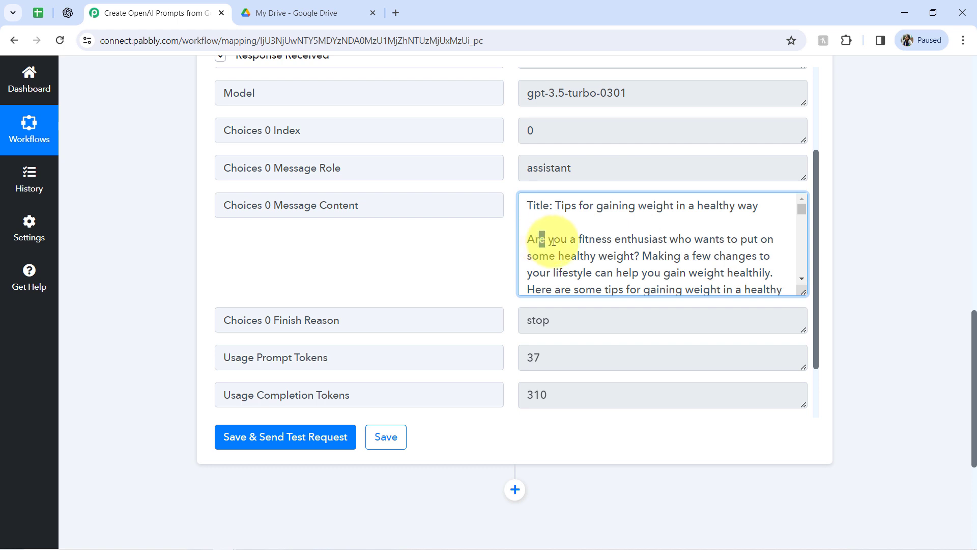
{"action": "left_click_drag", "start_coordinate": [554, 242], "coordinate": [687, 244]}
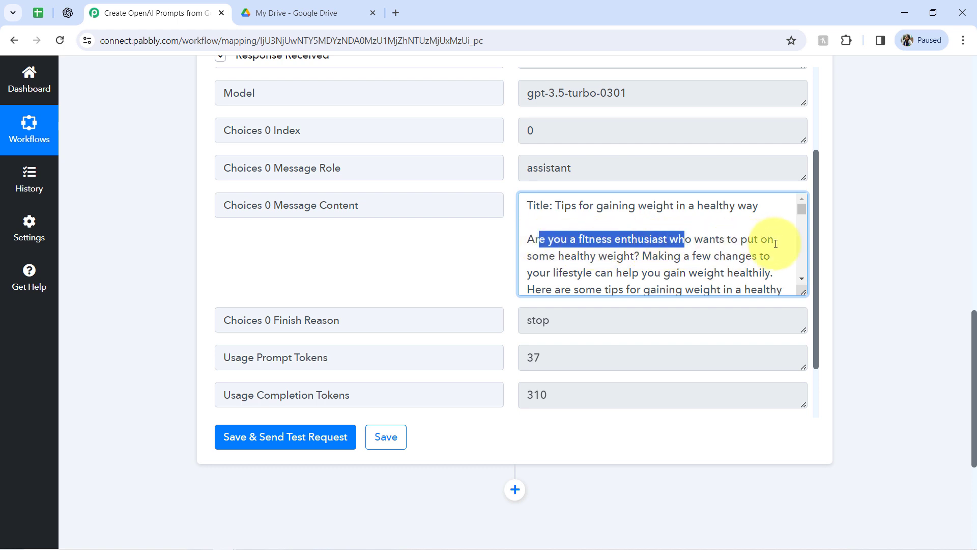
{"action": "left_click_drag", "start_coordinate": [540, 257], "coordinate": [631, 257]}
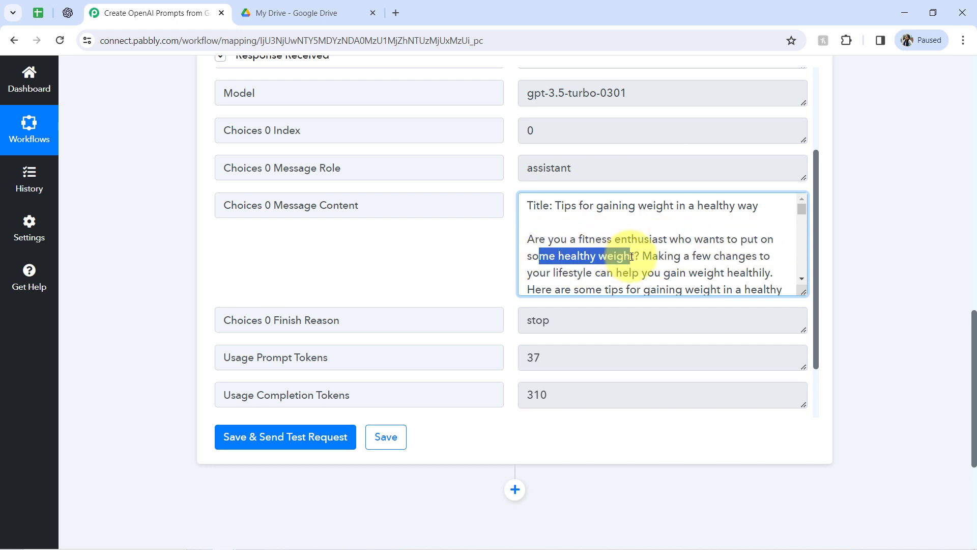
{"action": "left_click_drag", "start_coordinate": [552, 273], "coordinate": [641, 273]}
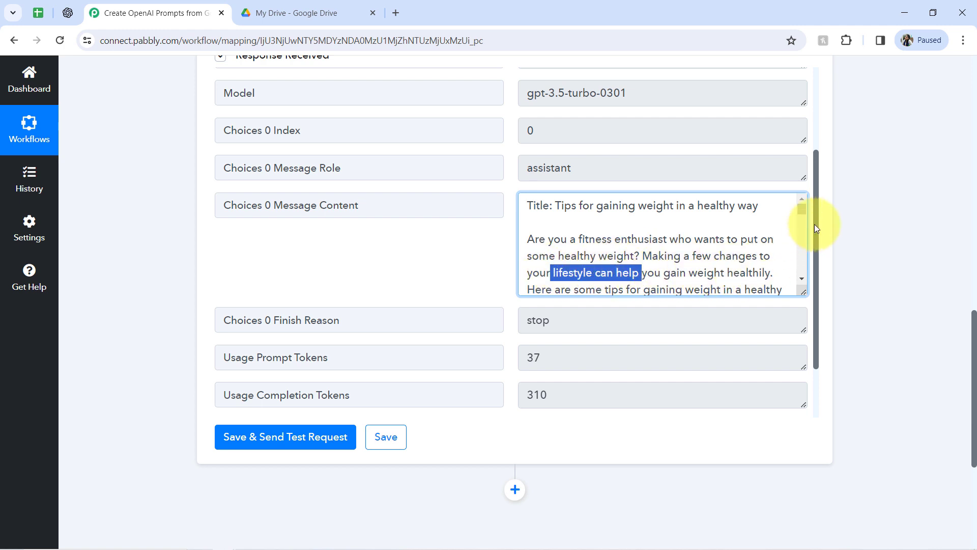
{"action": "left_click_drag", "start_coordinate": [805, 211], "coordinate": [802, 293]}
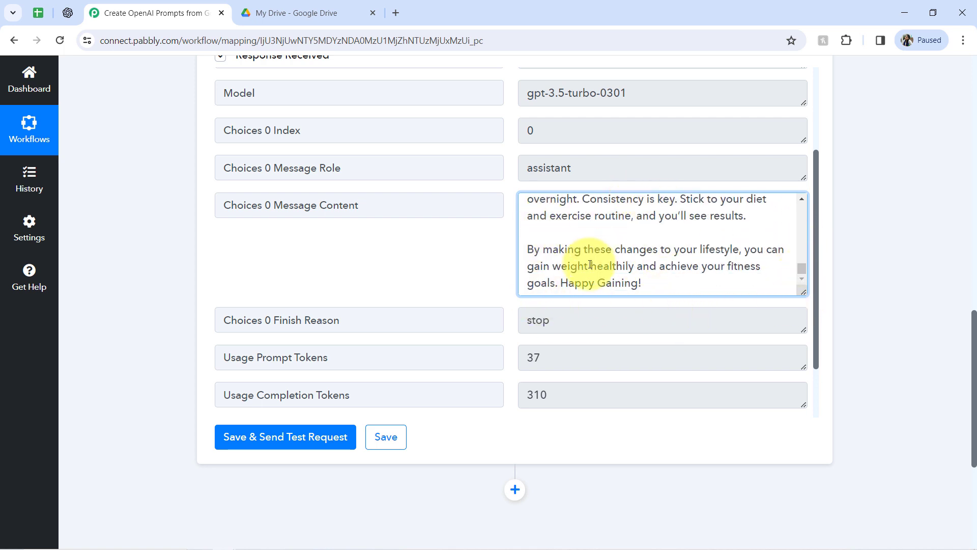
{"action": "left_click", "coordinate": [37, 13]}
{"action": "left_click", "coordinate": [188, 5]}
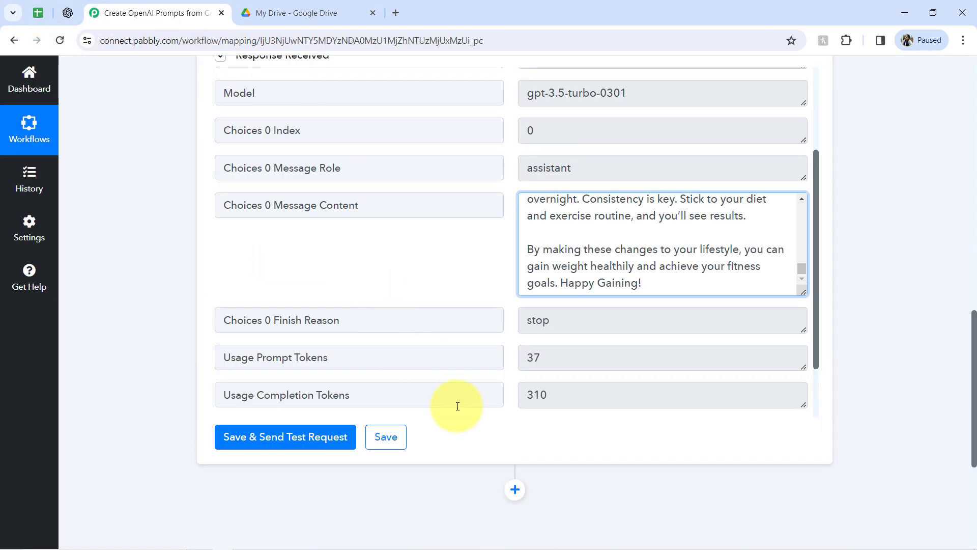
Add a new action step below the ChatGPT action and choose Google Drive as its app.
{"action": "left_click", "coordinate": [516, 486]}
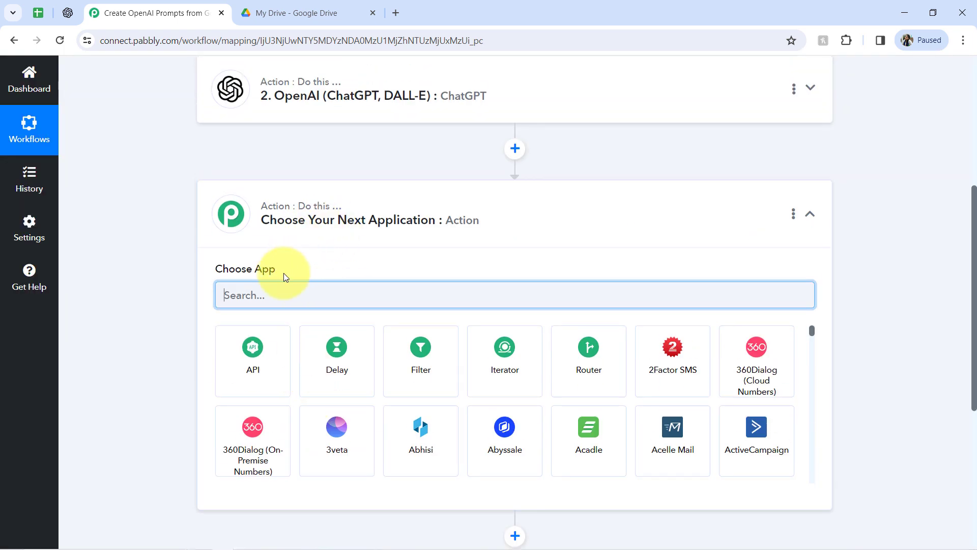
{"action": "left_click", "coordinate": [40, 13]}
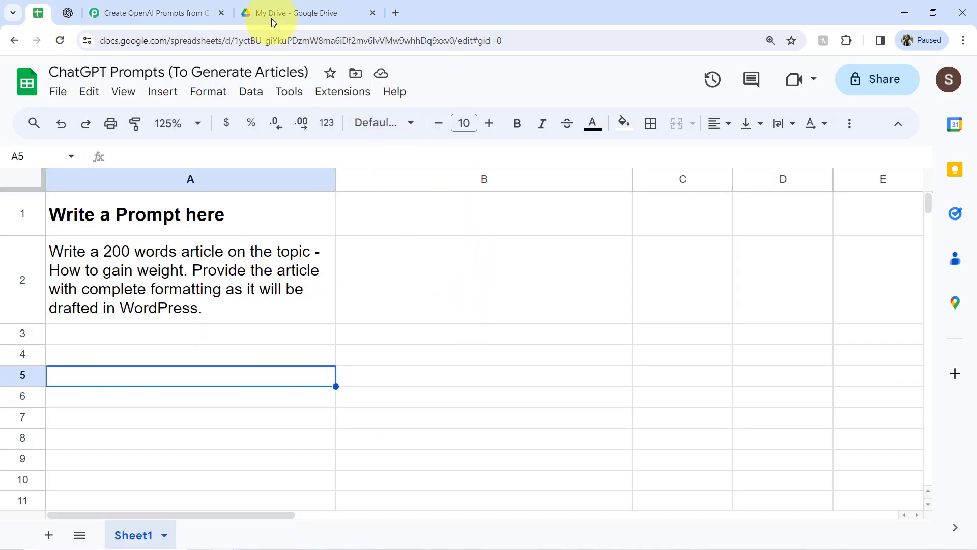
{"action": "left_click", "coordinate": [163, 14]}
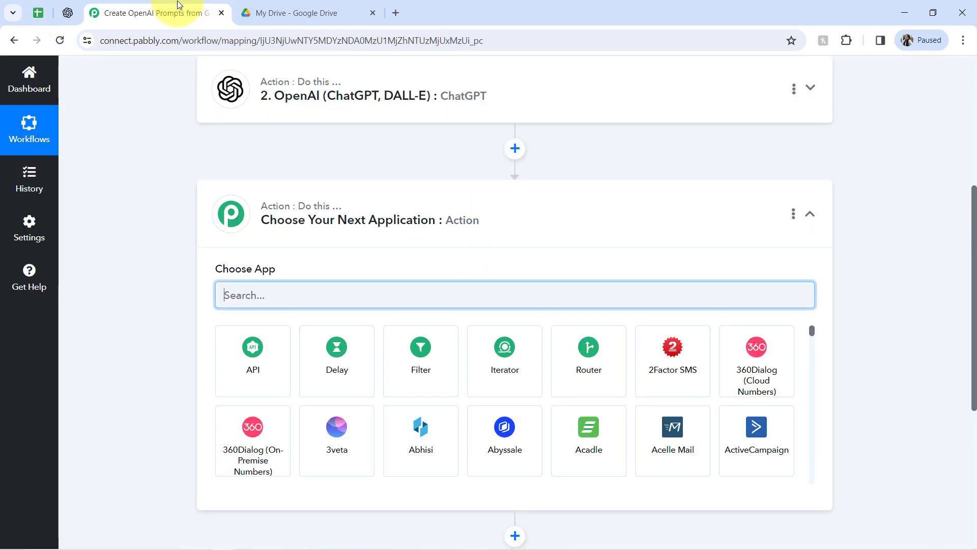
{"action": "left_click", "coordinate": [242, 294]}
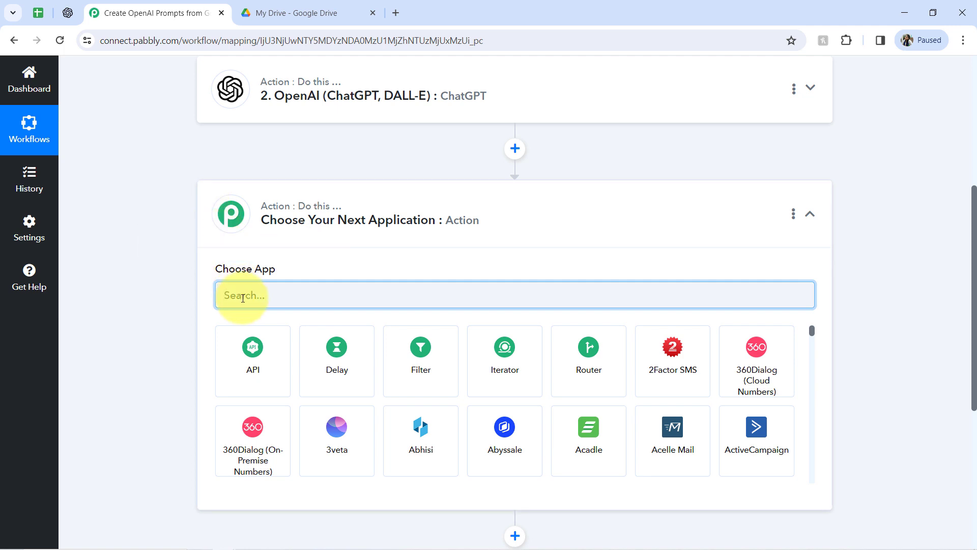
{"action": "type", "text": "google dr"}
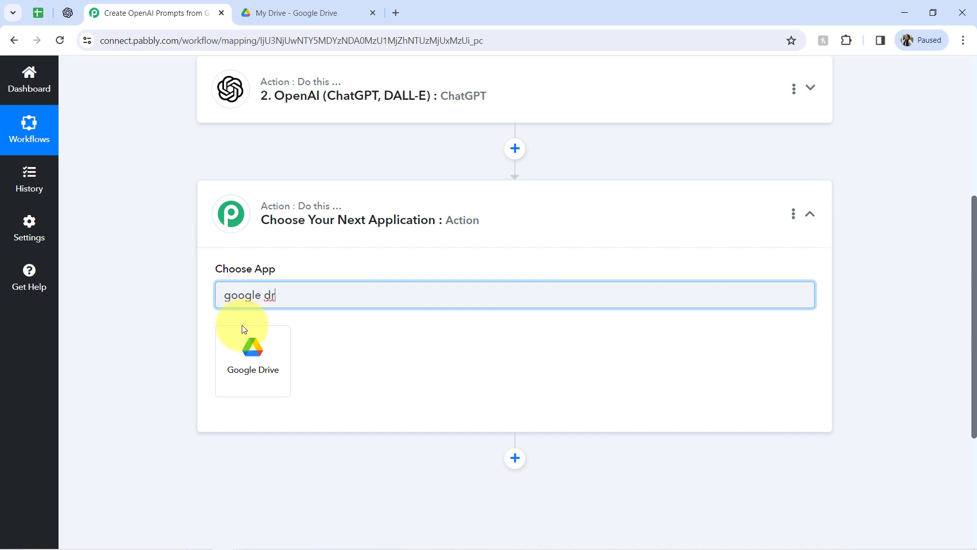
{"action": "left_click", "coordinate": [243, 340]}
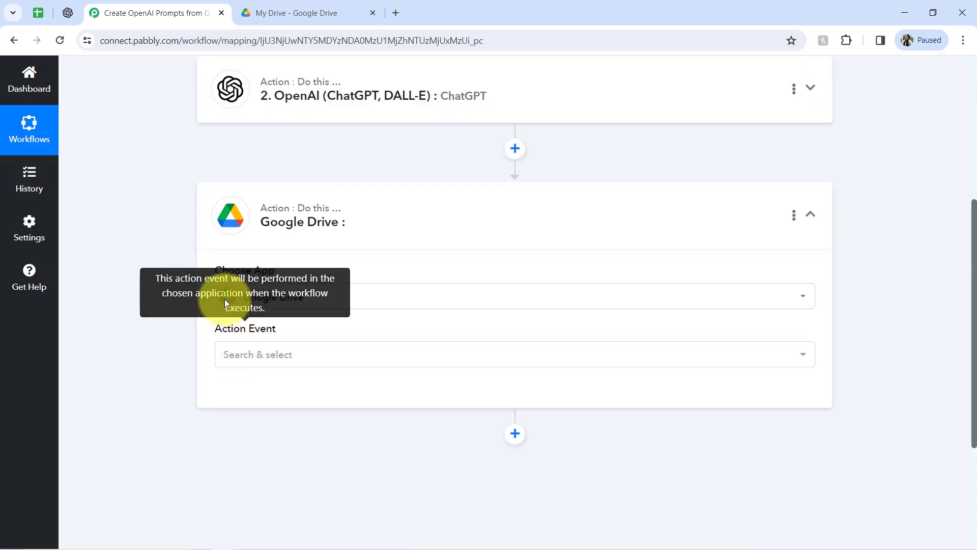
Set the Google Drive action event to Create a File in a Specific Folder.
{"action": "left_click", "coordinate": [261, 363]}
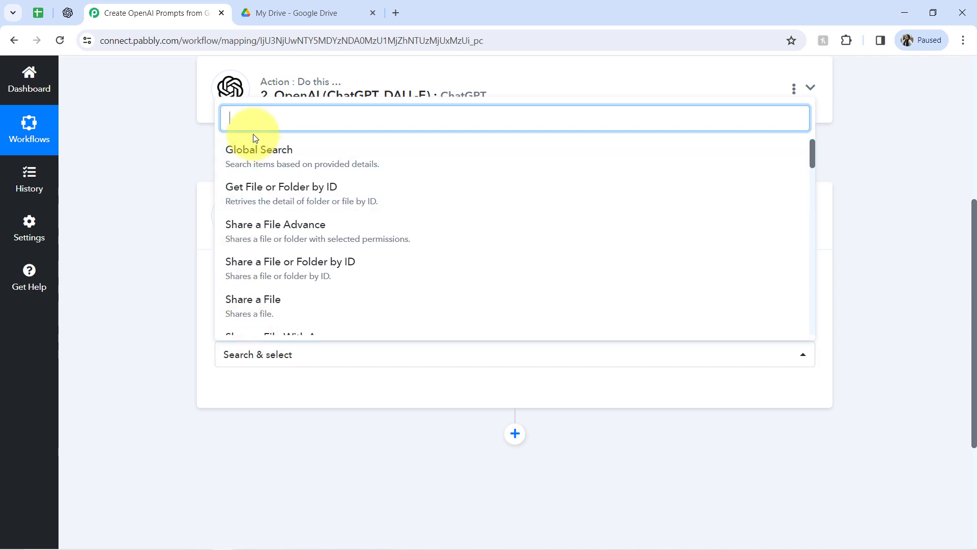
{"action": "type", "text": "cre"}
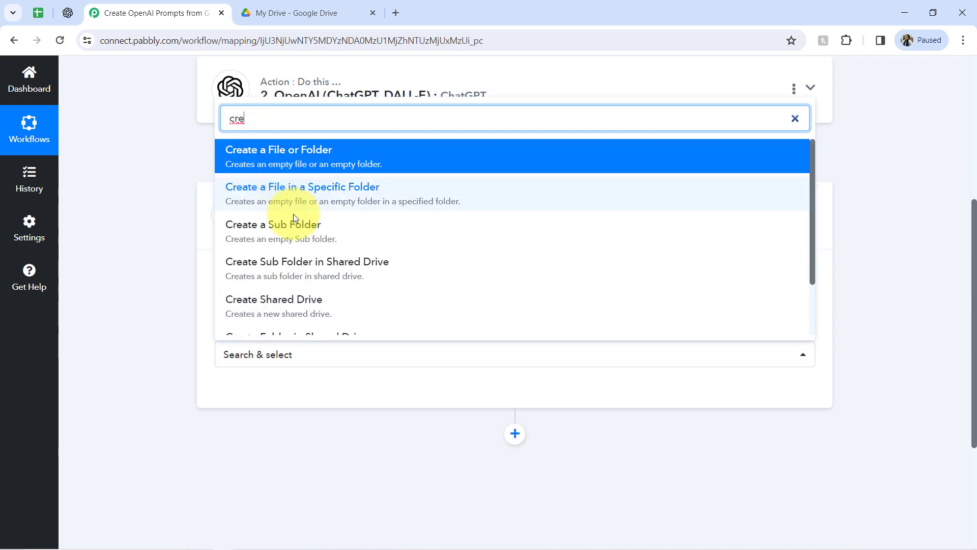
{"action": "mouse_move", "coordinate": [813, 176]}
{"action": "left_mouse_down"}
{"action": "mouse_move", "coordinate": [812, 193]}
{"action": "mouse_move", "coordinate": [809, 166]}
{"action": "left_mouse_up"}
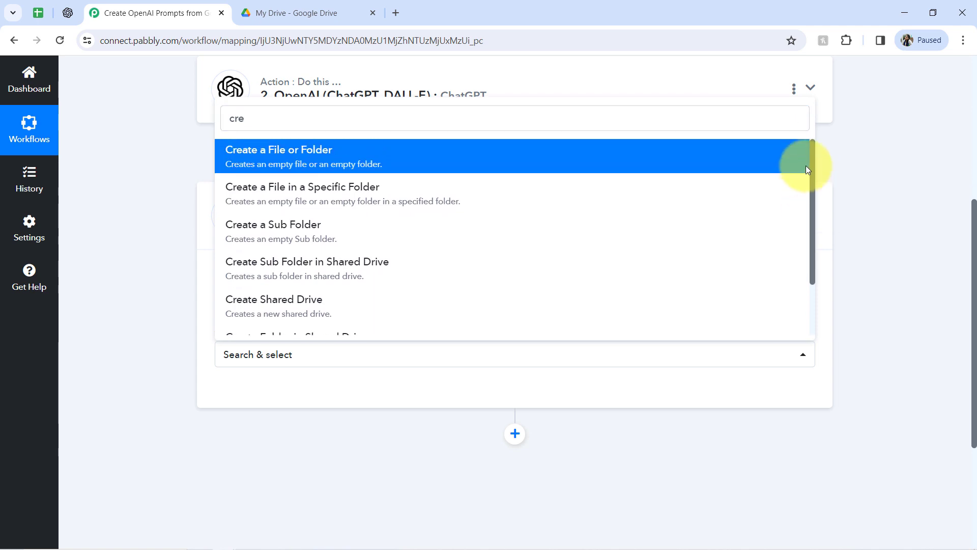
{"action": "left_click", "coordinate": [304, 202]}
Connect a new Google Drive account by signing in with Google and granting access.
{"action": "left_click", "coordinate": [259, 391]}
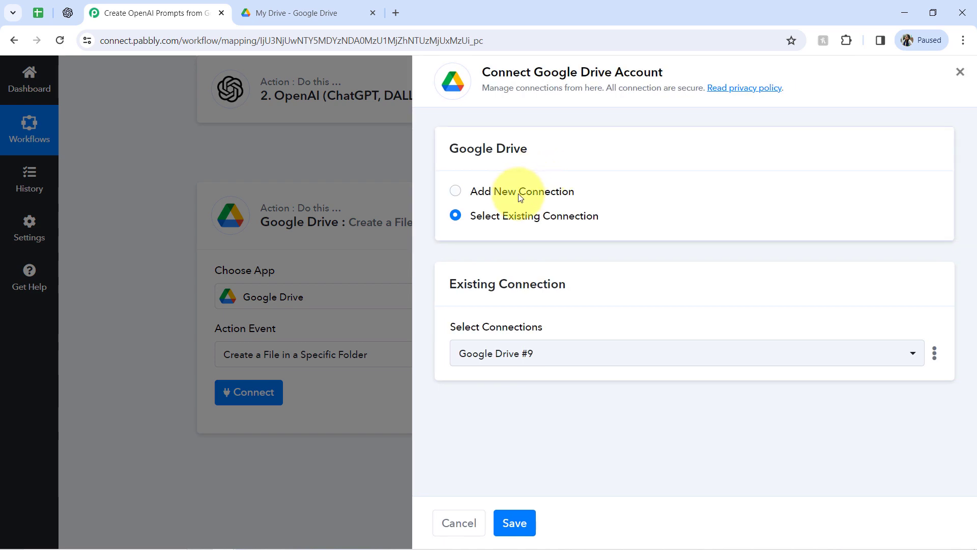
{"action": "left_click", "coordinate": [527, 193]}
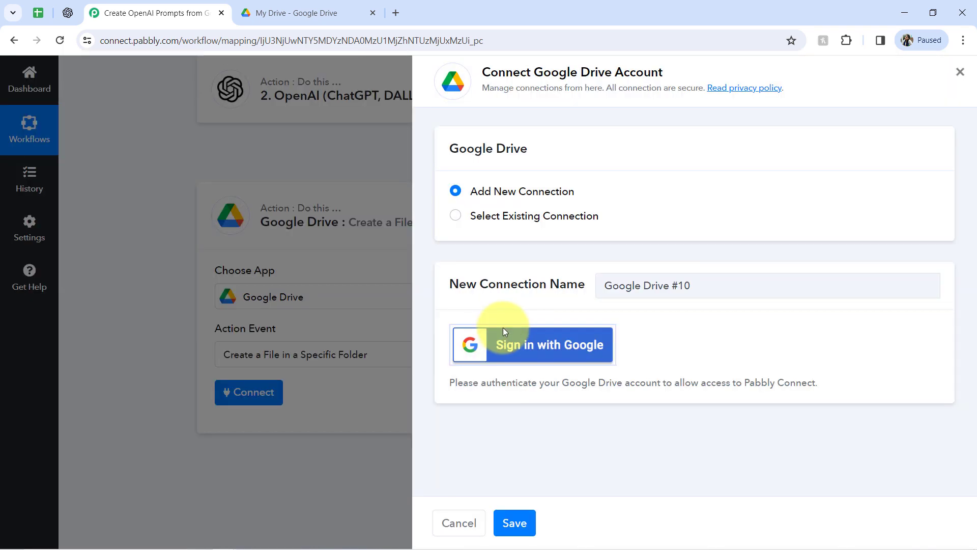
{"action": "left_click", "coordinate": [503, 331]}
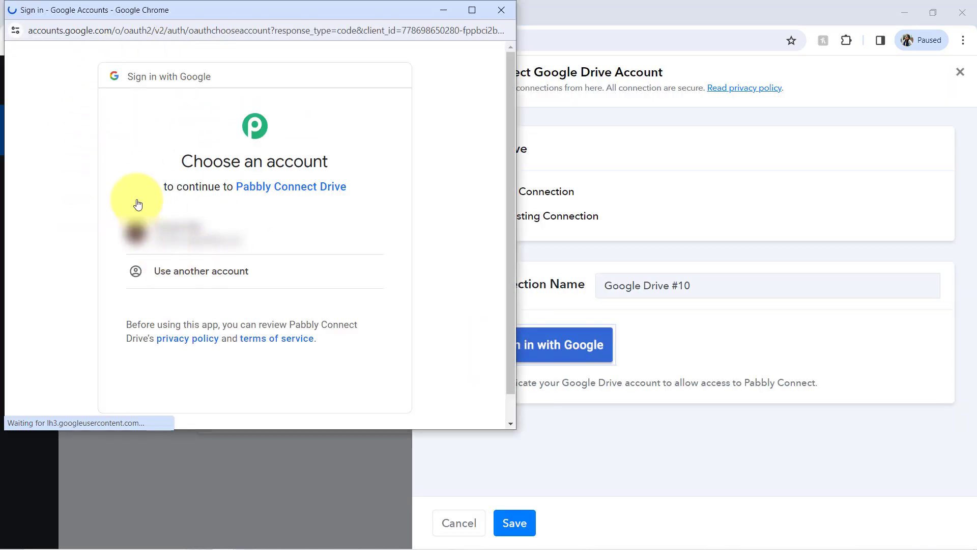
{"action": "left_click", "coordinate": [182, 234]}
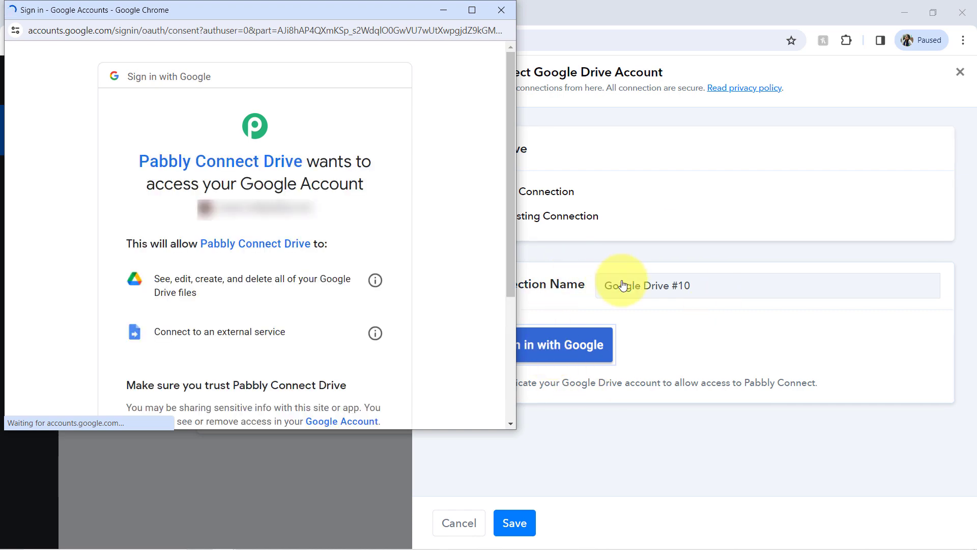
{"action": "scroll", "coordinate": [510, 270], "scroll_direction": "down", "scroll_amount": 4}
{"action": "left_click", "coordinate": [316, 324]}
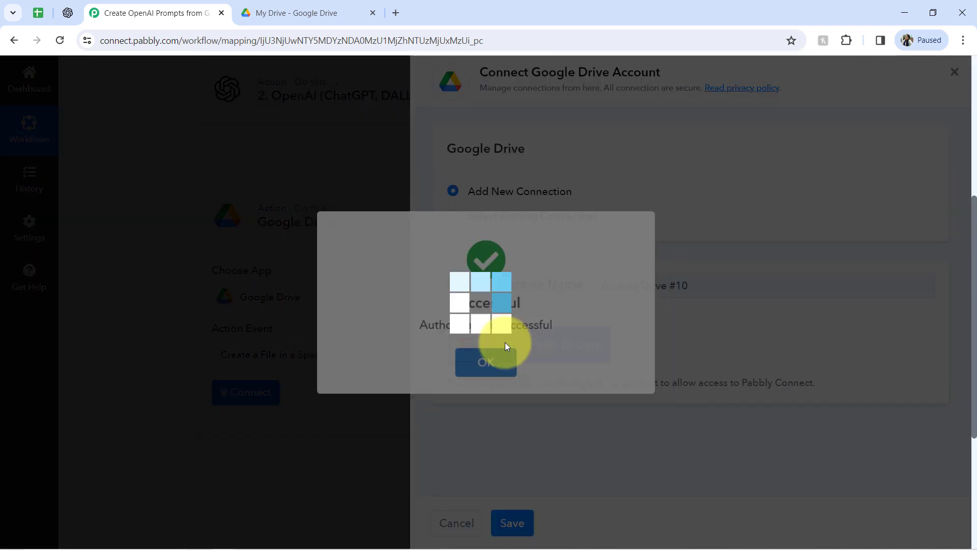
{"action": "left_click", "coordinate": [505, 347]}
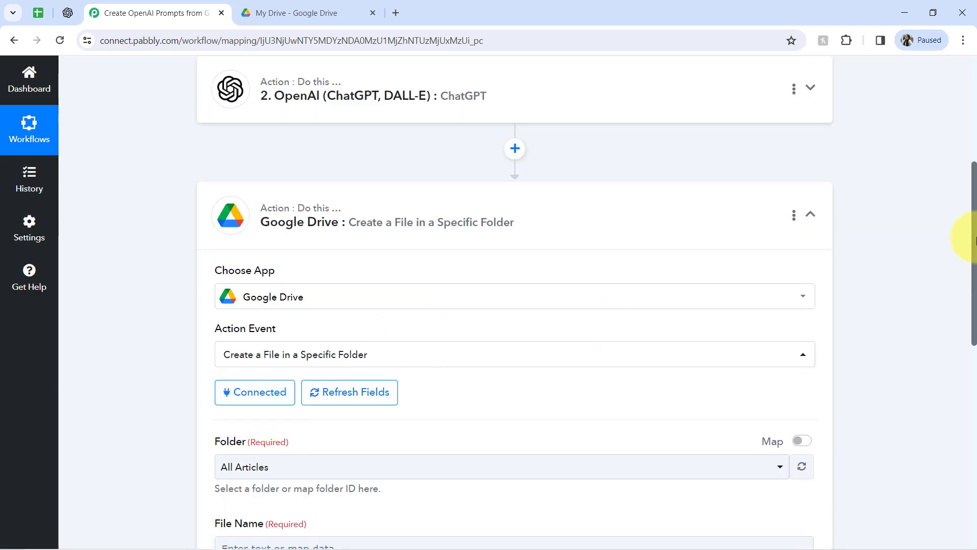
Select the All Articles folder as the destination folder for the new file.
{"action": "left_click_drag", "start_coordinate": [975, 238], "coordinate": [959, 335]}
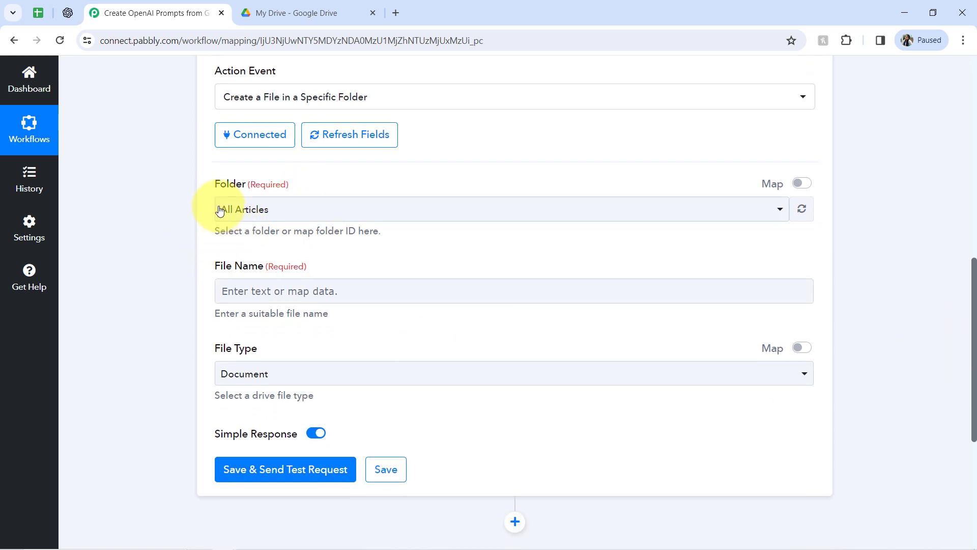
{"action": "left_click", "coordinate": [285, 6]}
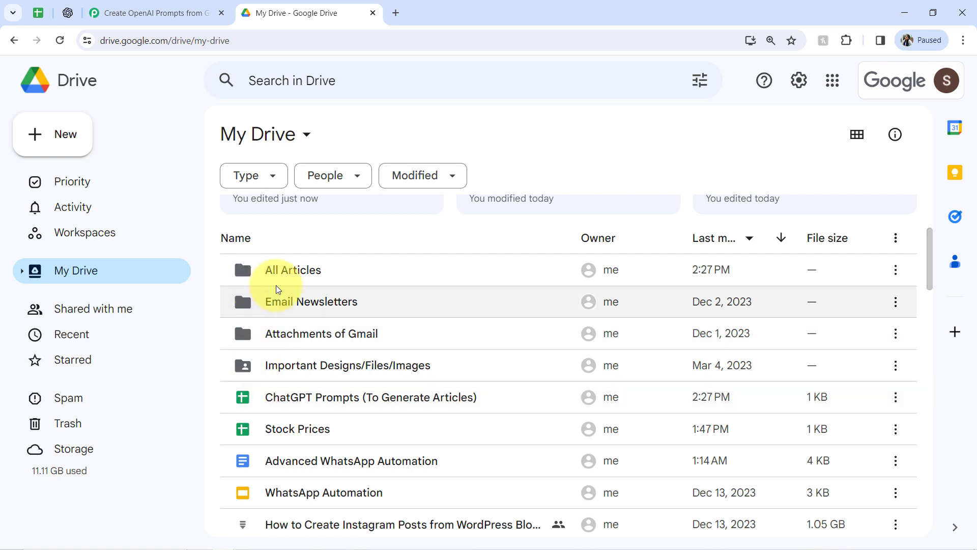
{"action": "double_click", "coordinate": [274, 269]}
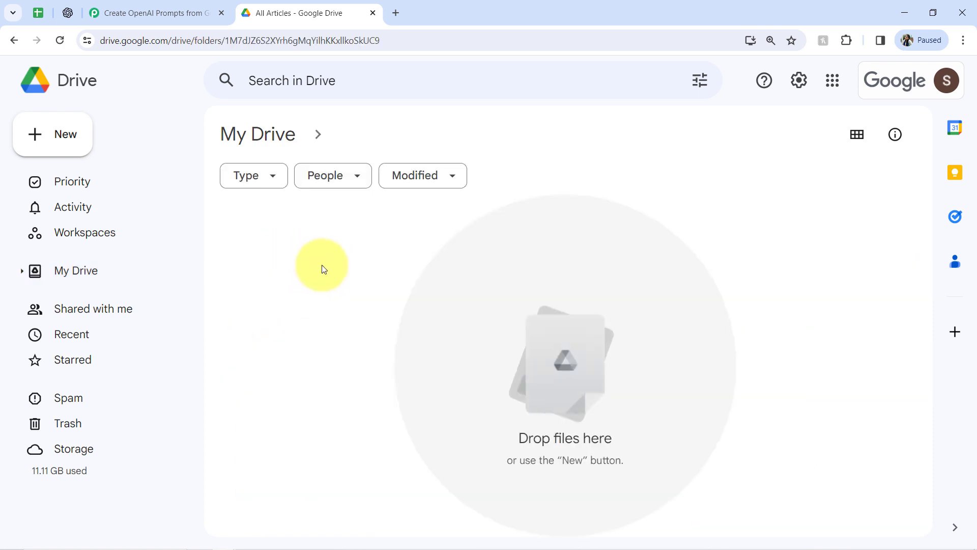
{"action": "left_click", "coordinate": [148, 12]}
{"action": "left_click", "coordinate": [247, 208]}
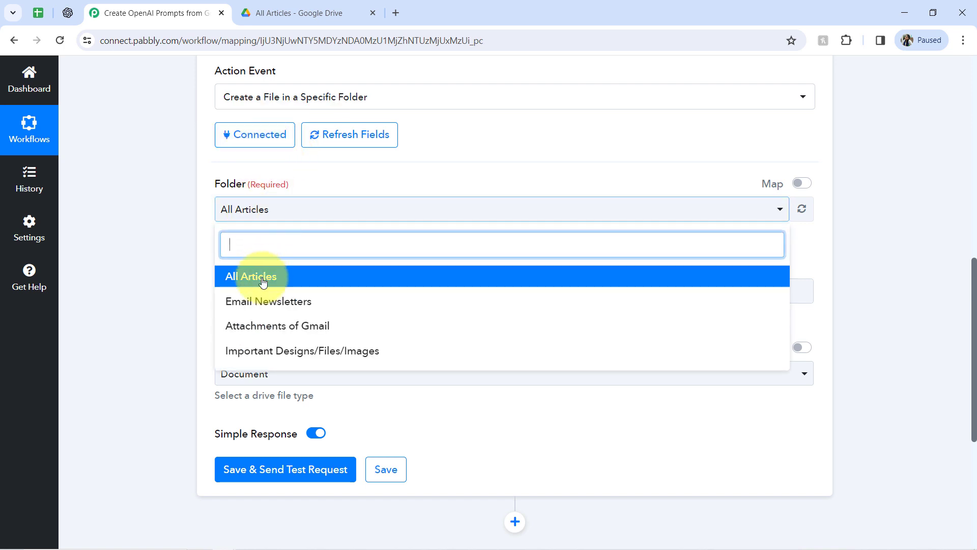
{"action": "left_click", "coordinate": [245, 282]}
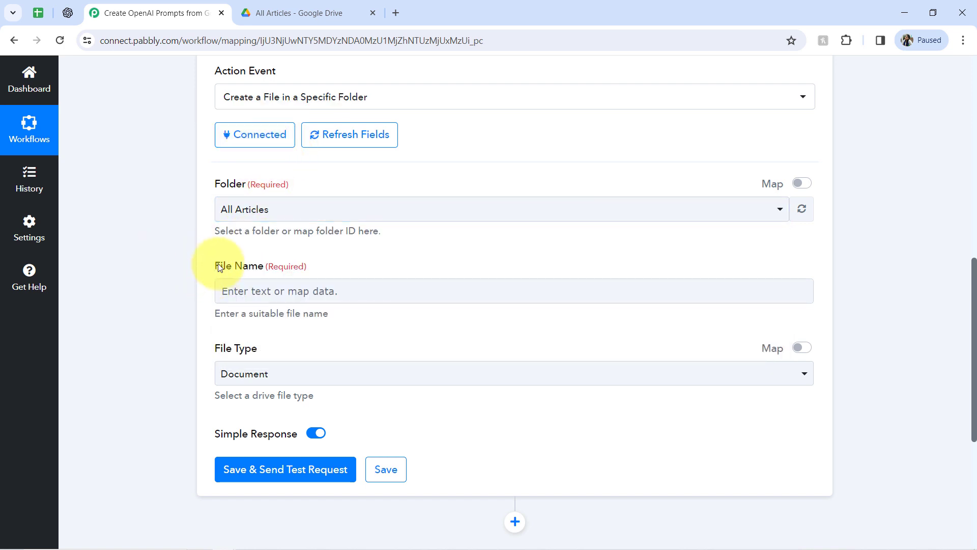
Map the trigger's Write A Prompt Here field into File Name and keep Document as the file type.
{"action": "left_click_drag", "start_coordinate": [219, 267], "coordinate": [252, 267]}
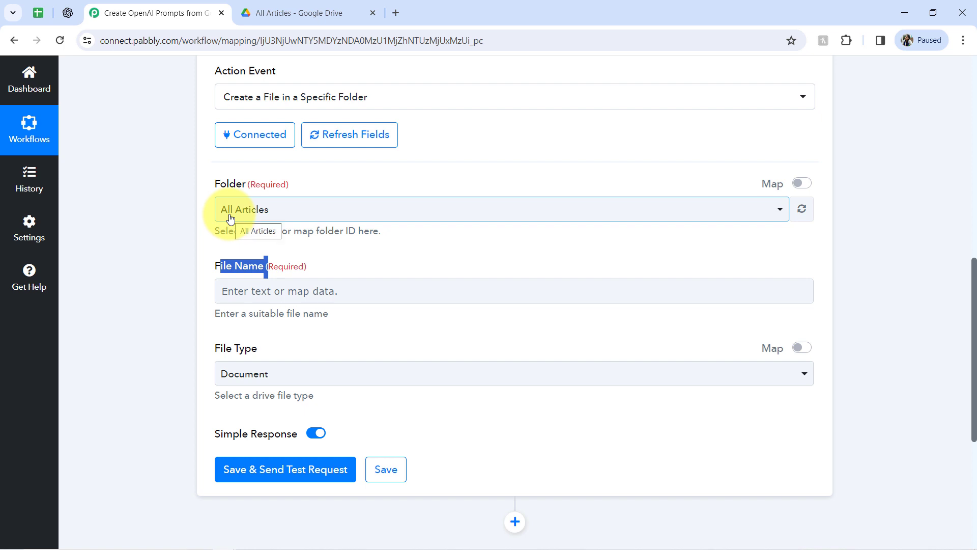
{"action": "left_click", "coordinate": [242, 293]}
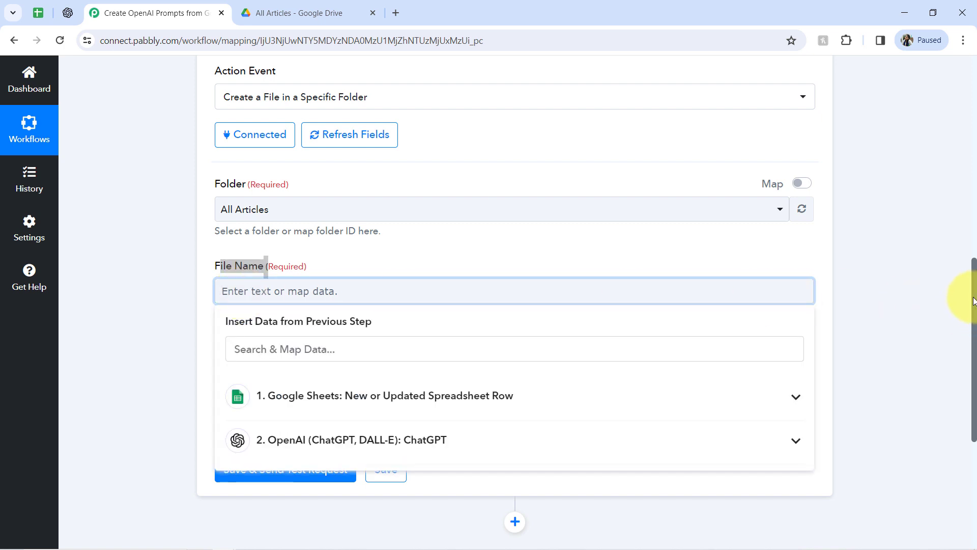
{"action": "left_click_drag", "start_coordinate": [974, 300], "coordinate": [973, 360]}
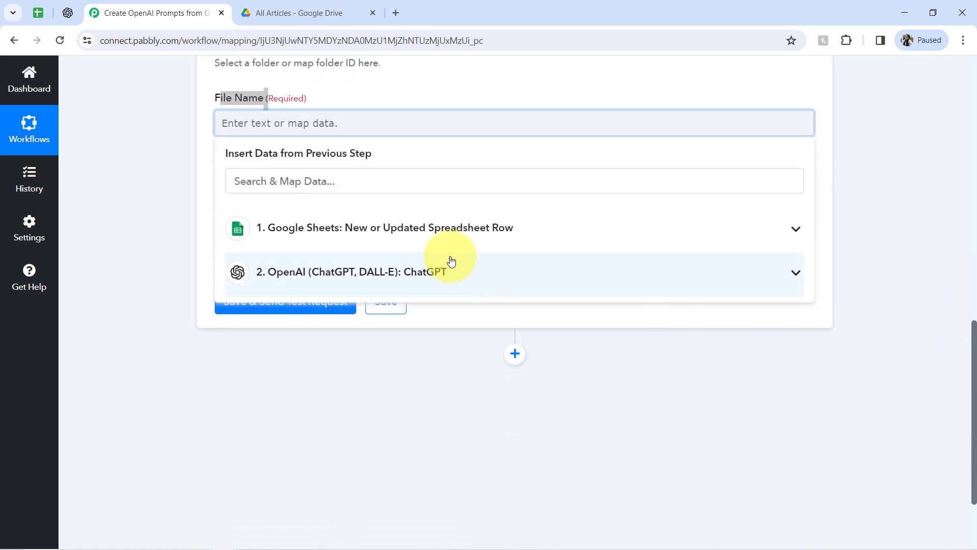
{"action": "left_click", "coordinate": [413, 227]}
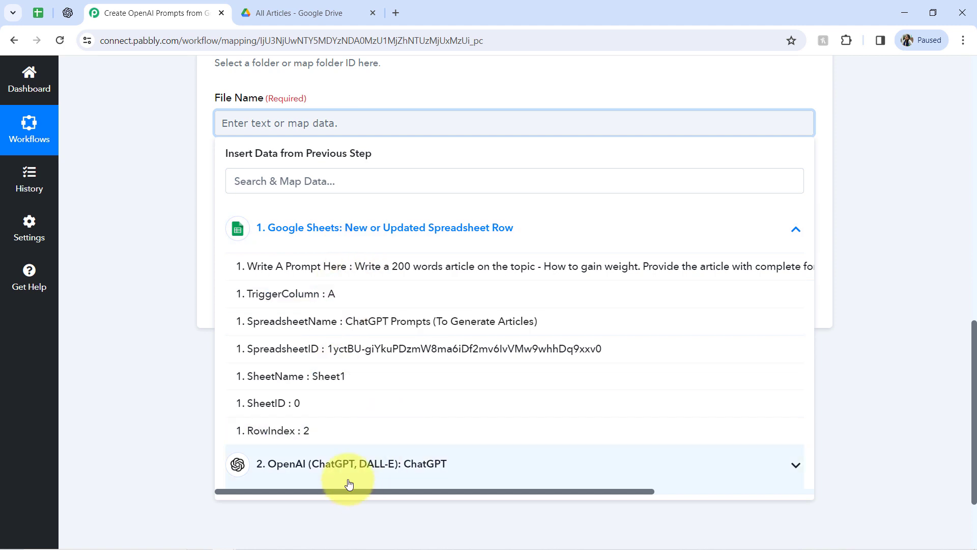
{"action": "left_click", "coordinate": [383, 277]}
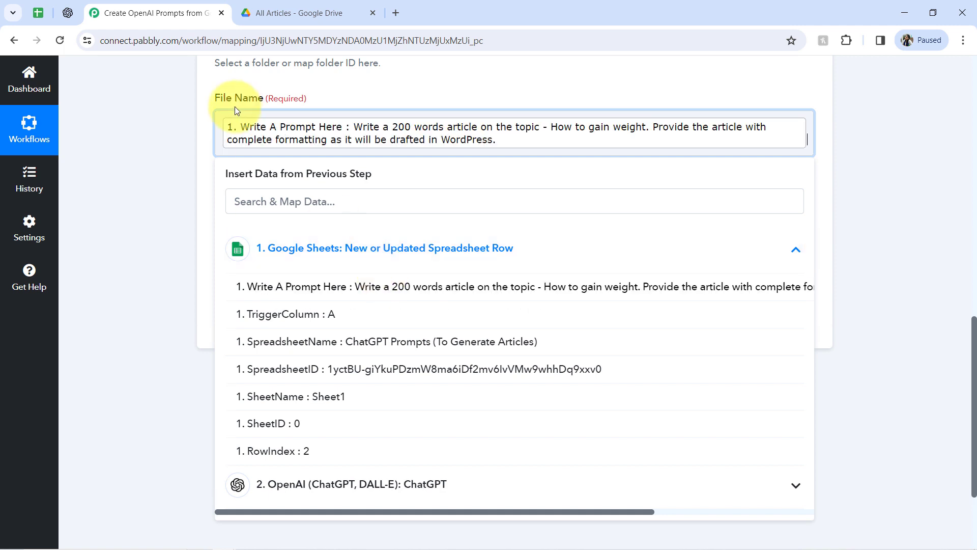
{"action": "left_click", "coordinate": [148, 146]}
{"action": "left_click", "coordinate": [240, 231]}
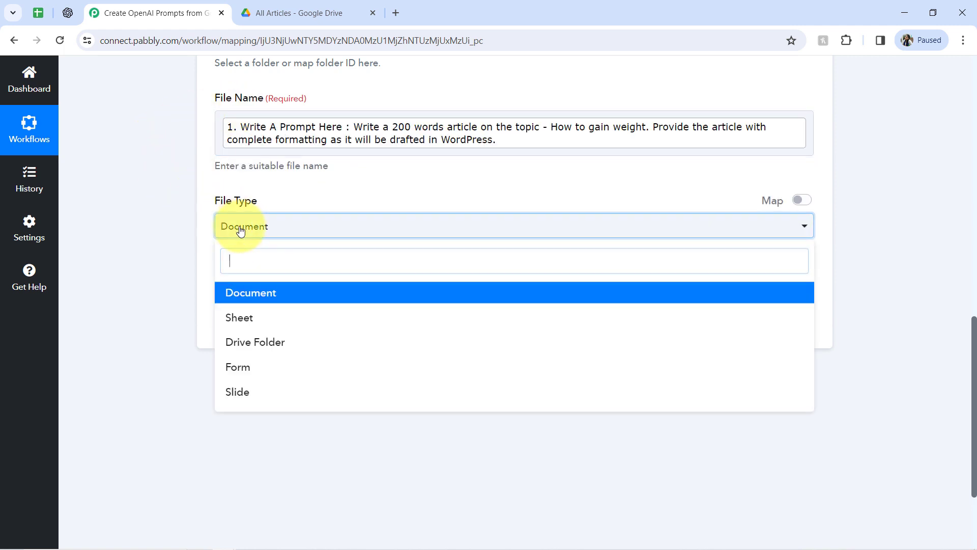
{"action": "left_click", "coordinate": [196, 227]}
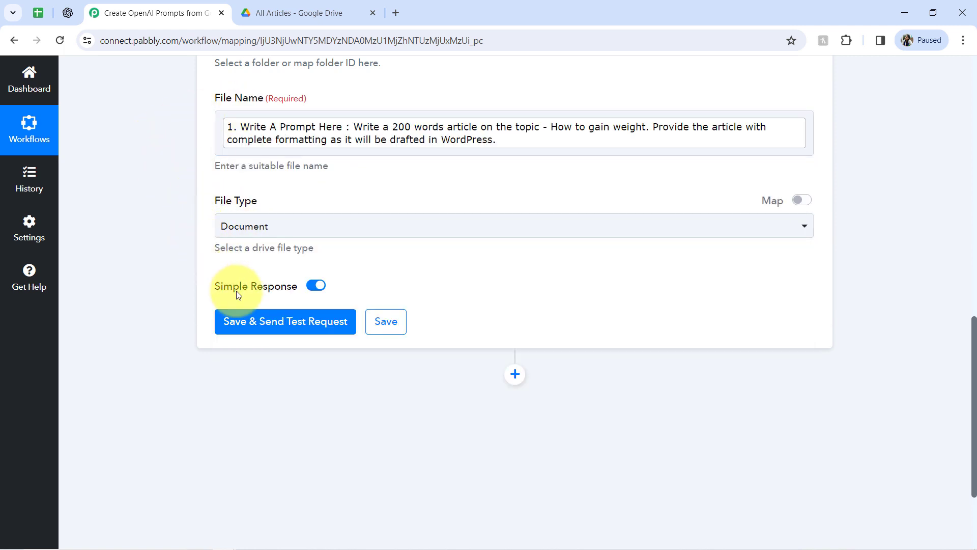
Send a test request for the file-creation action and open the new document in the All Articles Drive folder to check it.
{"action": "left_click", "coordinate": [243, 321]}
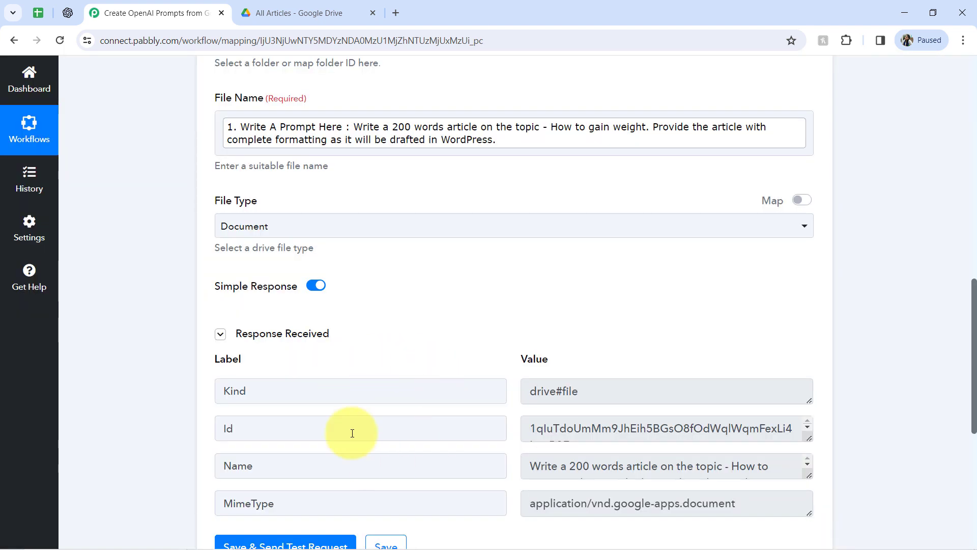
{"action": "left_click", "coordinate": [263, 10]}
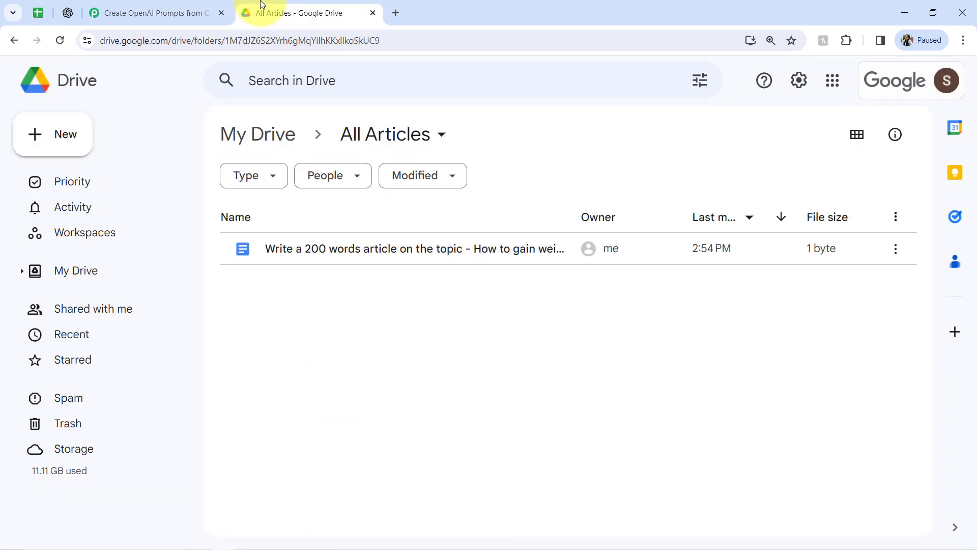
{"action": "double_click", "coordinate": [296, 256]}
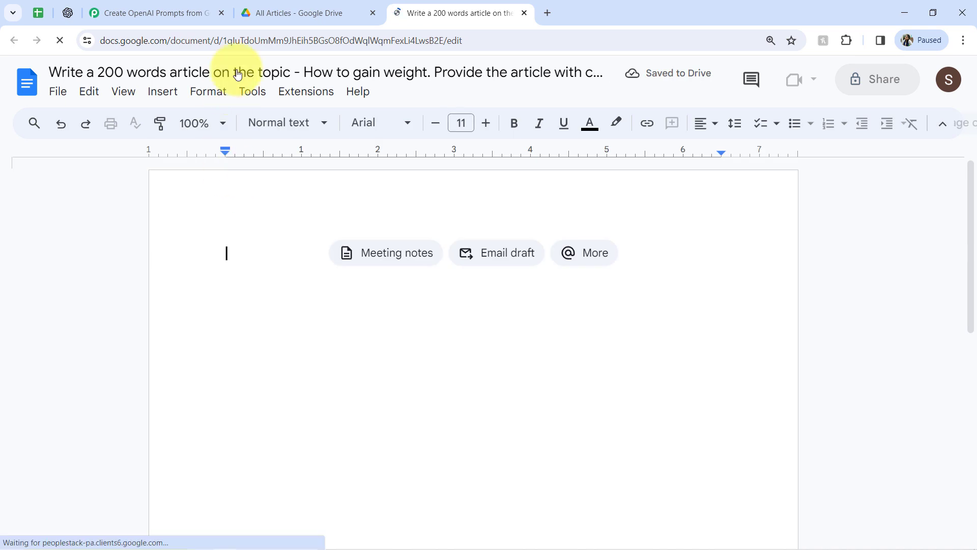
{"action": "left_click", "coordinate": [278, 11]}
{"action": "left_click", "coordinate": [149, 9]}
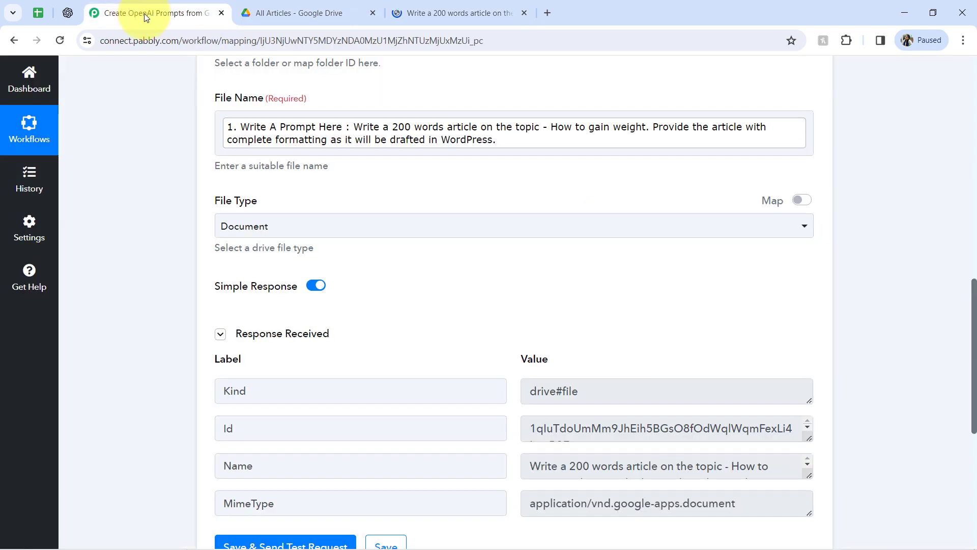
Add a Google Drive action with the Update Content in a File event and connect it using the existing Google Drive #10 connection.
{"action": "left_click_drag", "start_coordinate": [975, 285], "coordinate": [948, 416]}
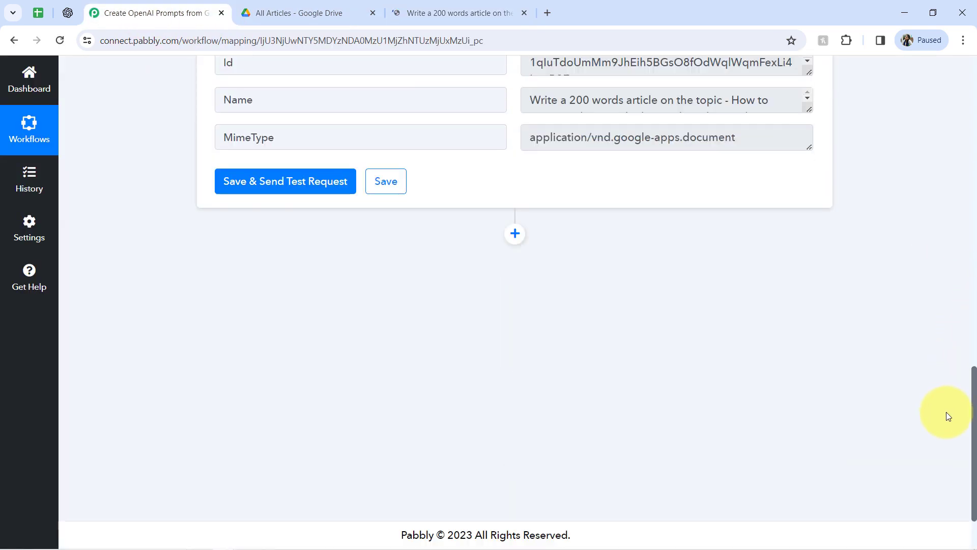
{"action": "left_click", "coordinate": [514, 233]}
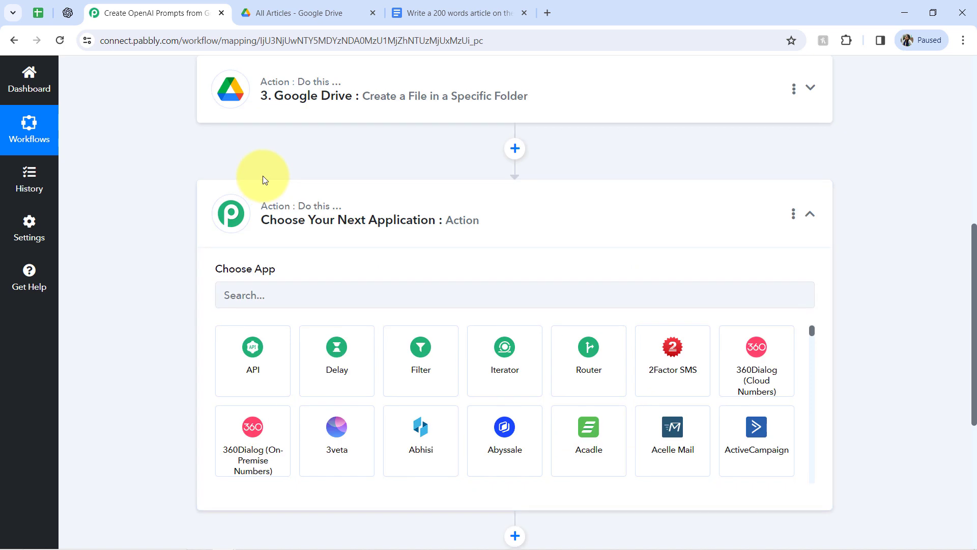
{"action": "left_click", "coordinate": [249, 293]}
{"action": "type", "text": "dri"}
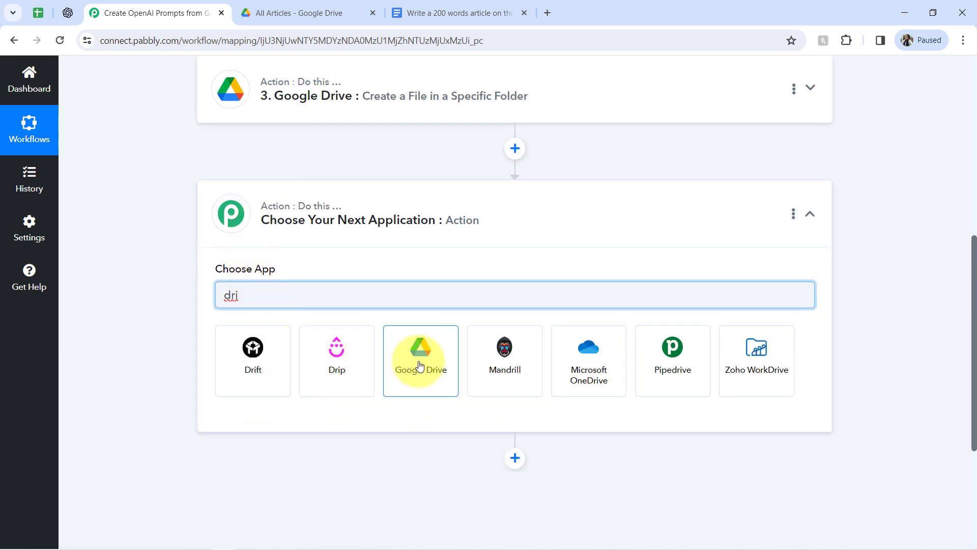
{"action": "left_click", "coordinate": [417, 357]}
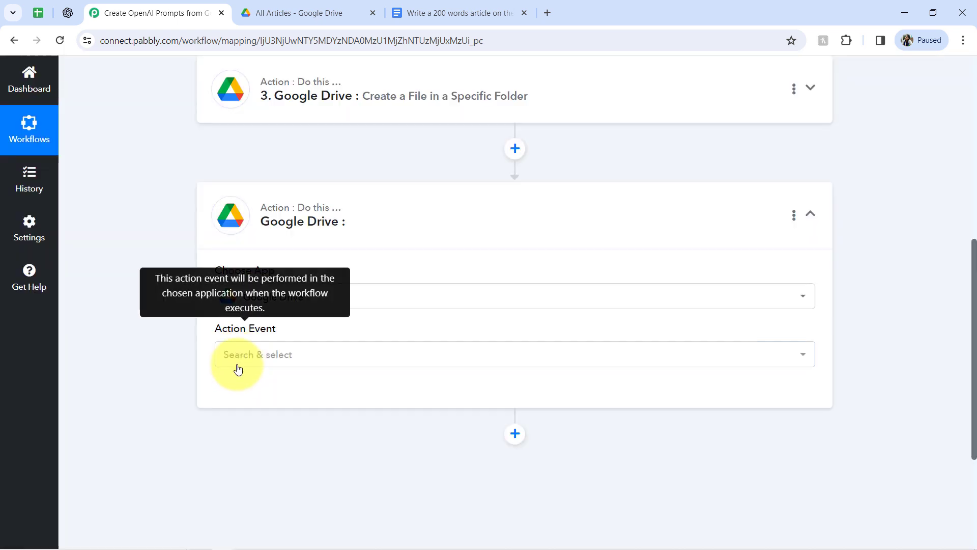
{"action": "left_click", "coordinate": [234, 354]}
{"action": "scroll", "coordinate": [360, 196], "scroll_direction": "down", "scroll_amount": 5}
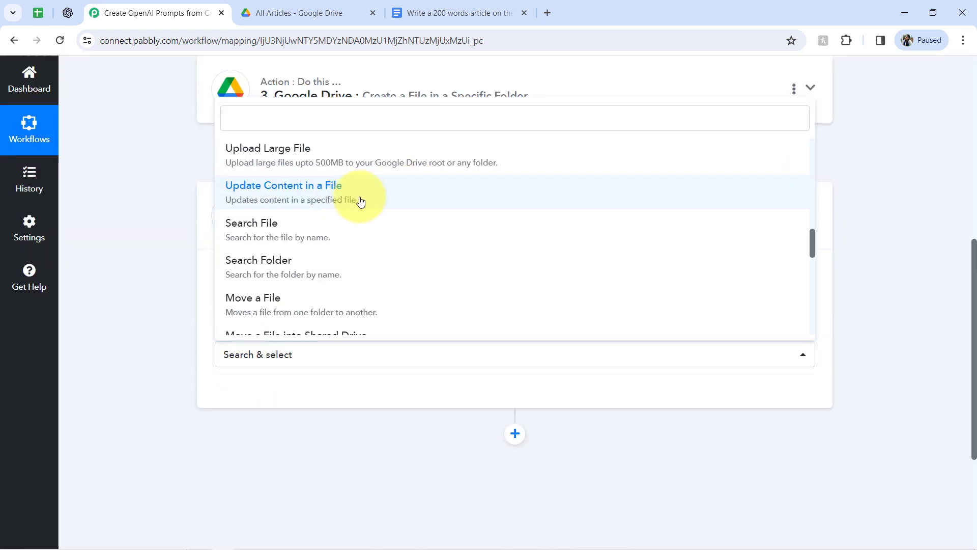
{"action": "left_click", "coordinate": [312, 196]}
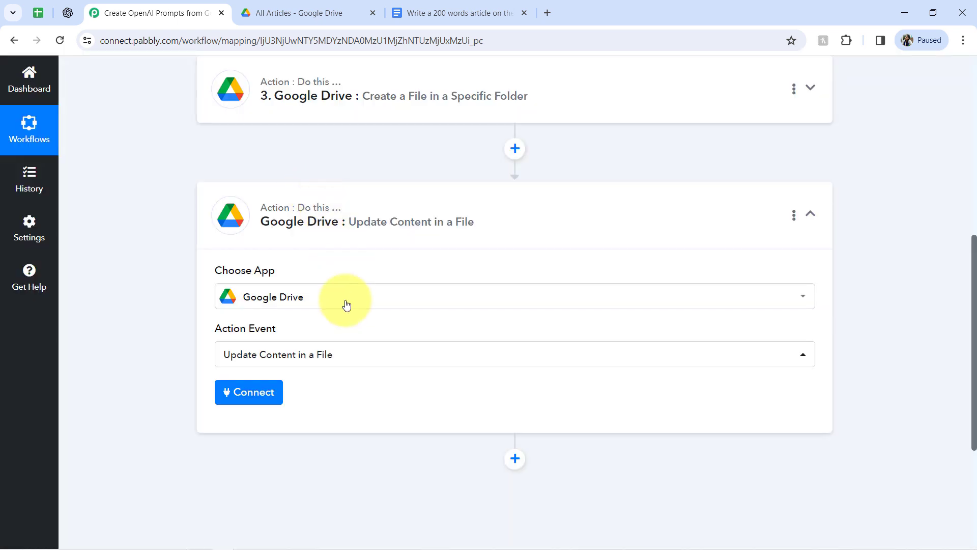
{"action": "left_click", "coordinate": [255, 391]}
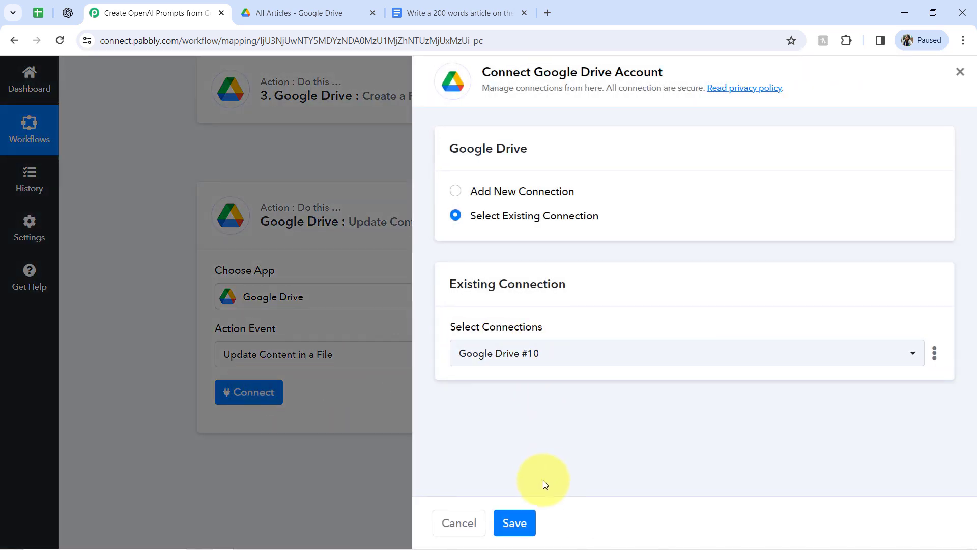
{"action": "left_click", "coordinate": [513, 523]}
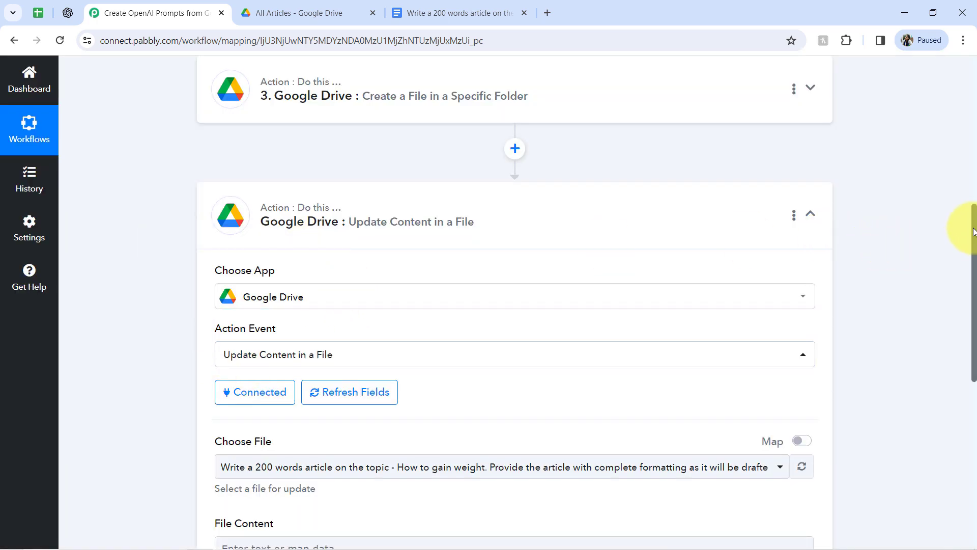
Enable mapping for Choose File and map the Id from the Google Drive create-file step into it.
{"action": "left_click_drag", "start_coordinate": [974, 232], "coordinate": [960, 316]}
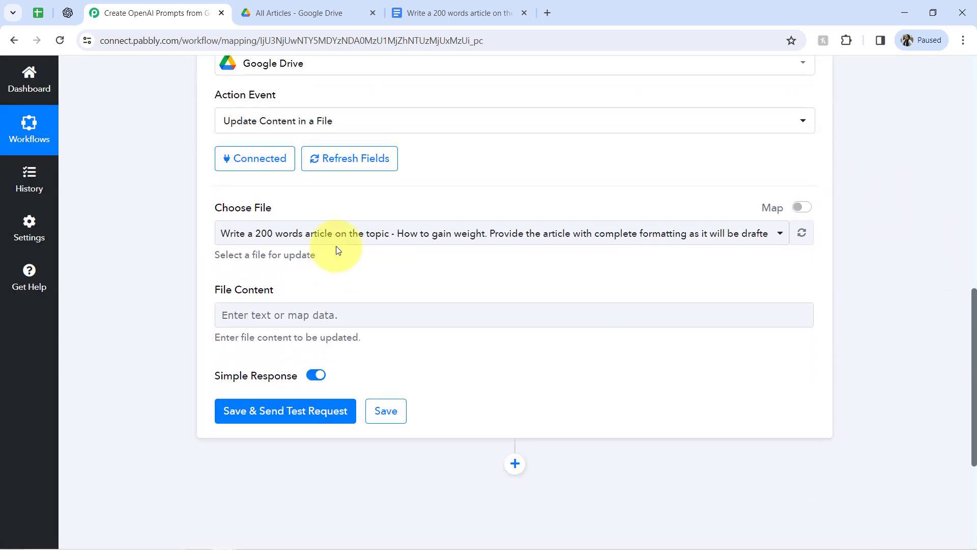
{"action": "left_click_drag", "start_coordinate": [228, 208], "coordinate": [265, 207]}
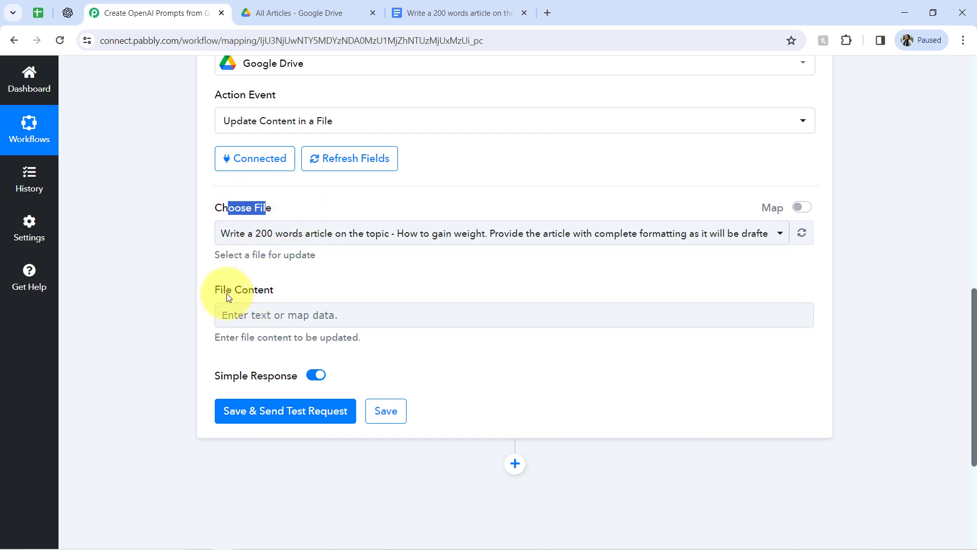
{"action": "left_click", "coordinate": [258, 230]}
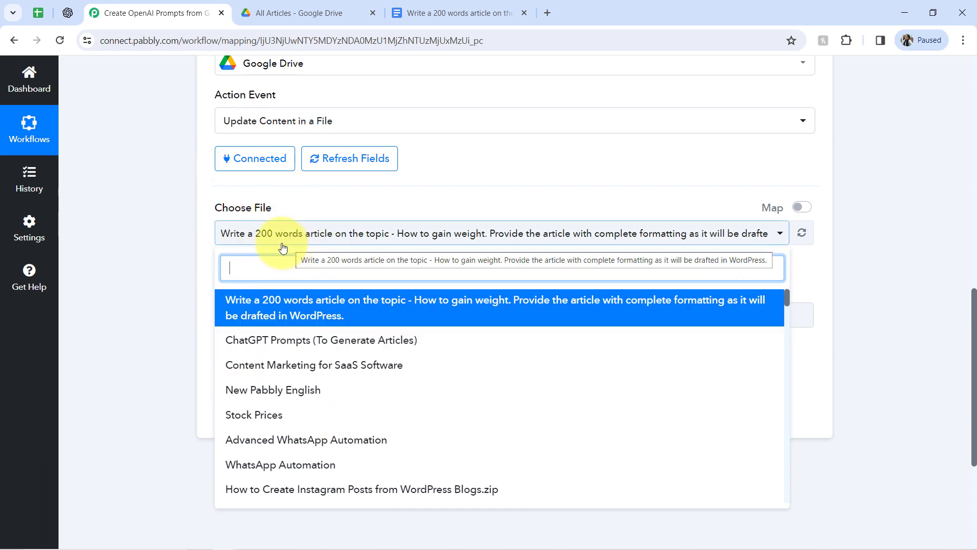
{"action": "left_click", "coordinate": [160, 239]}
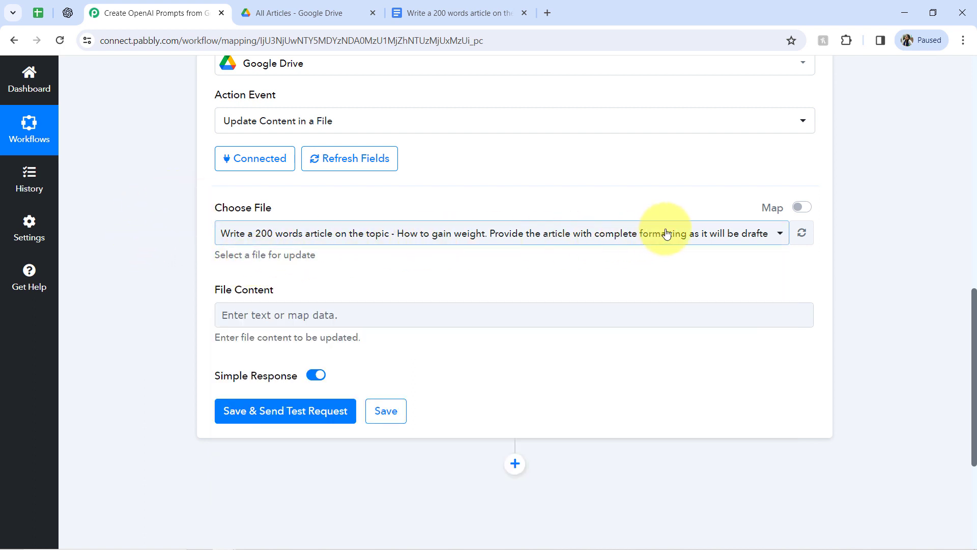
{"action": "left_click", "coordinate": [797, 209]}
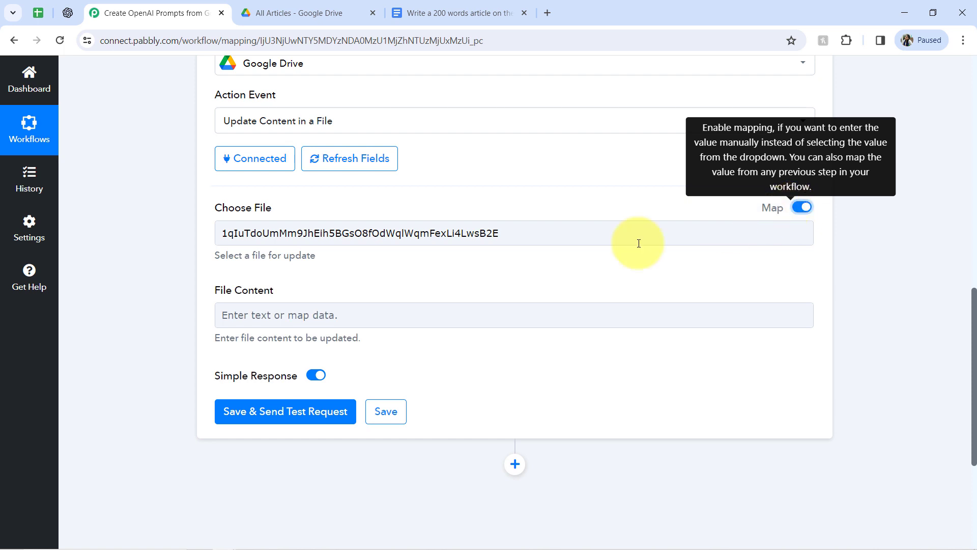
{"action": "left_click", "coordinate": [311, 233]}
{"action": "double_click", "coordinate": [311, 233]}
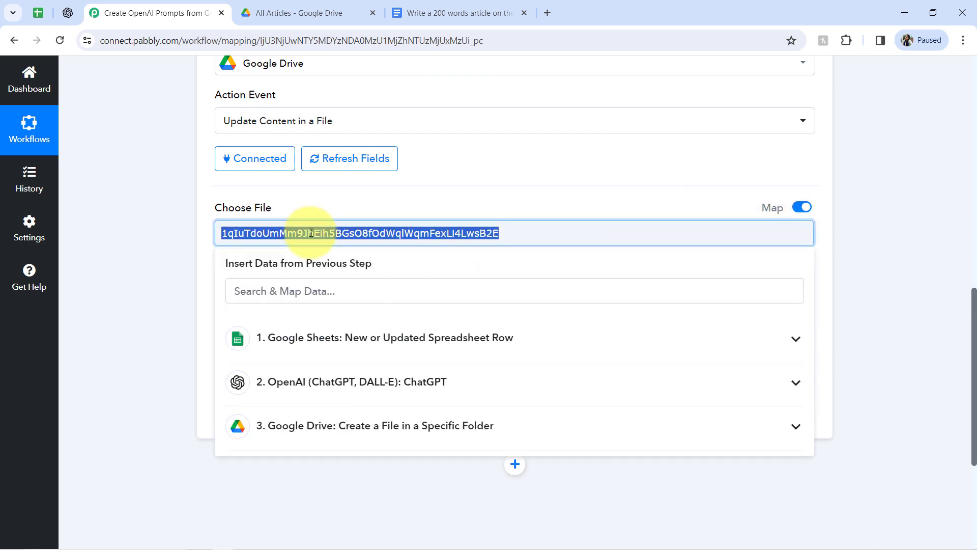
{"action": "key", "text": "BackSpace"}
{"action": "left_click", "coordinate": [168, 251]}
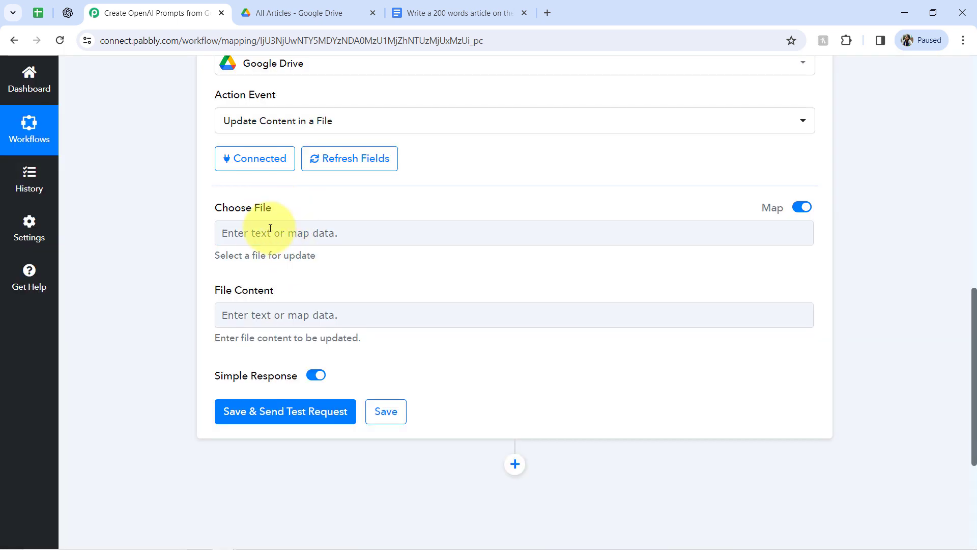
{"action": "left_click", "coordinate": [238, 240]}
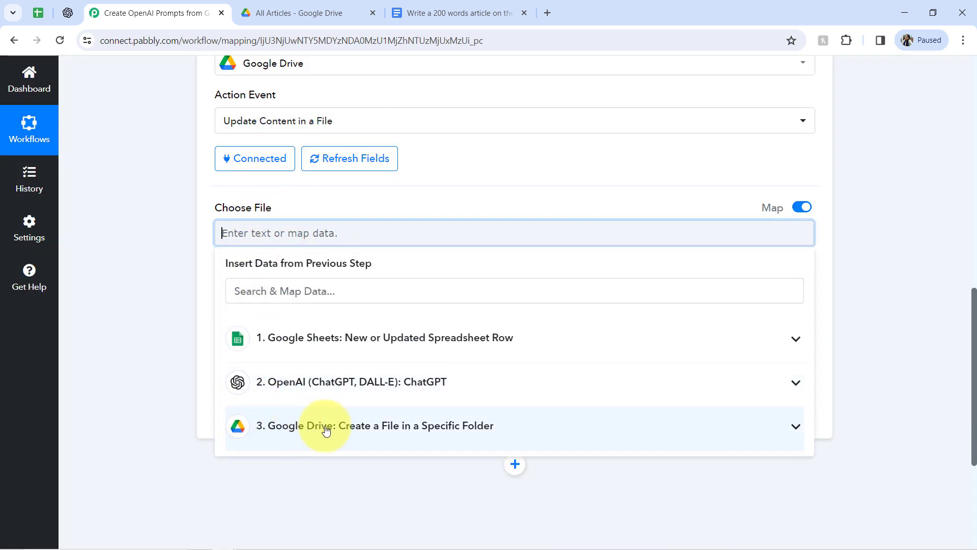
{"action": "left_click", "coordinate": [320, 429]}
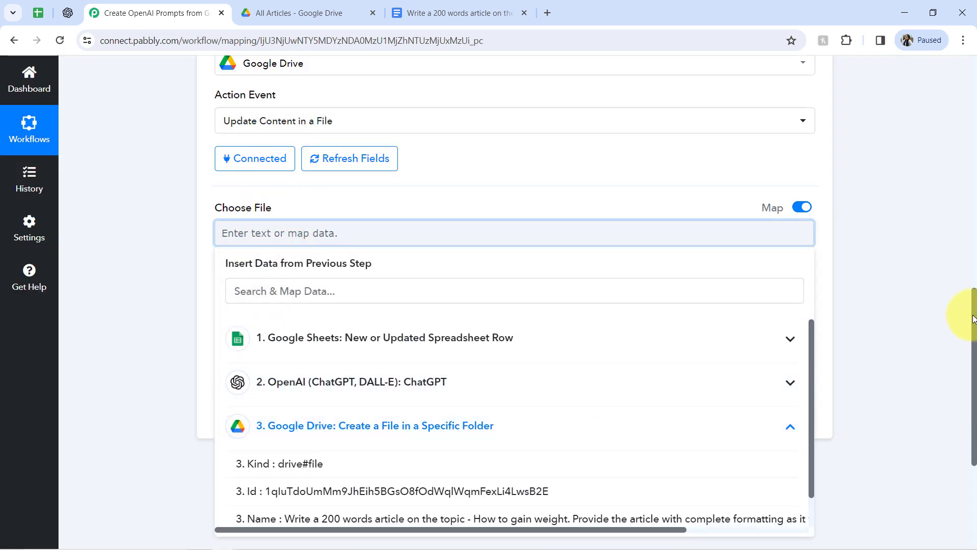
{"action": "left_click_drag", "start_coordinate": [973, 319], "coordinate": [973, 378]}
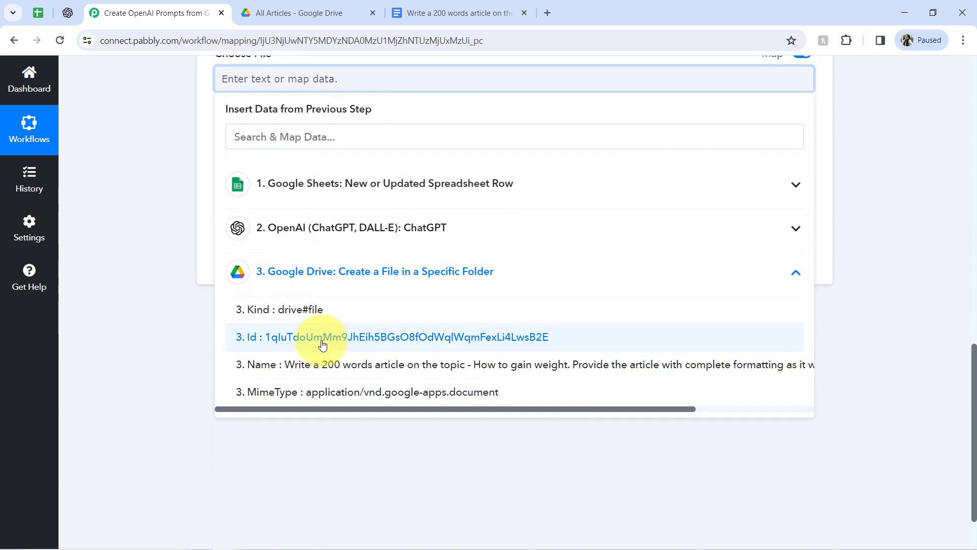
{"action": "left_click", "coordinate": [321, 337]}
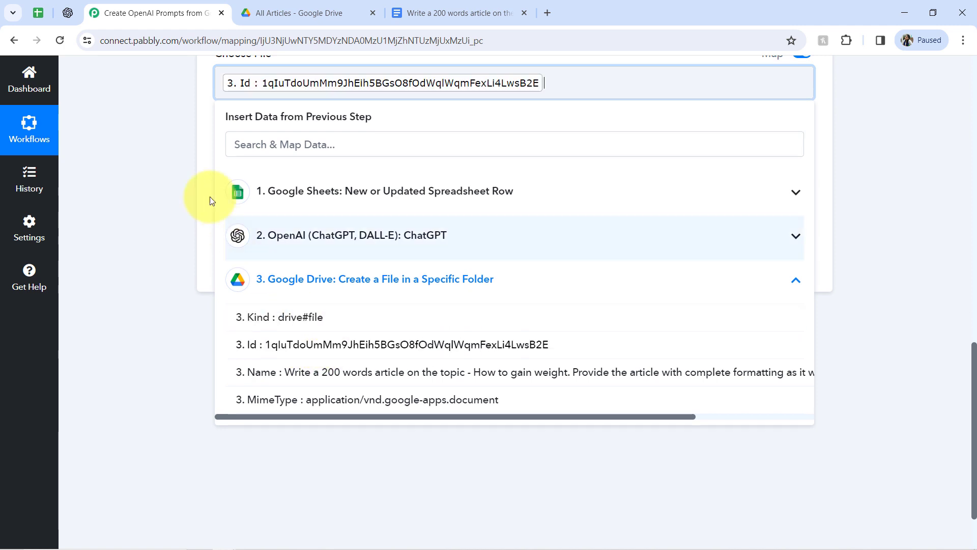
{"action": "left_click", "coordinate": [183, 188]}
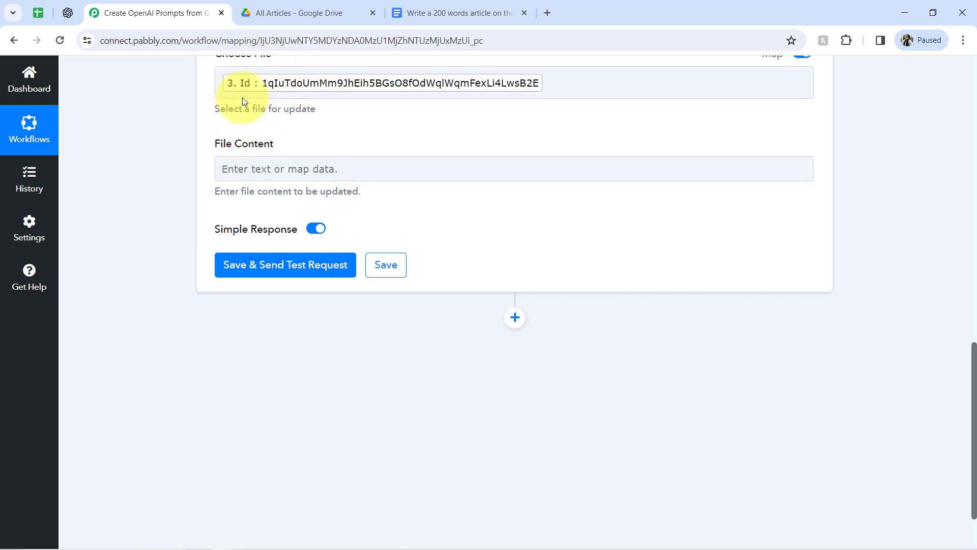
Map OpenAI's Choices 0 Message Content into File Content and send a test request.
{"action": "left_click", "coordinate": [267, 166]}
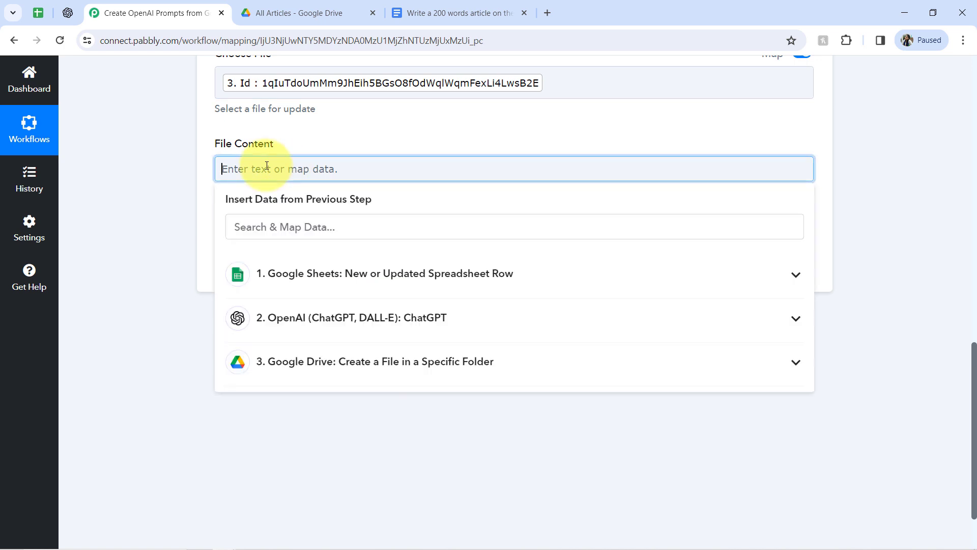
{"action": "left_click", "coordinate": [275, 316]}
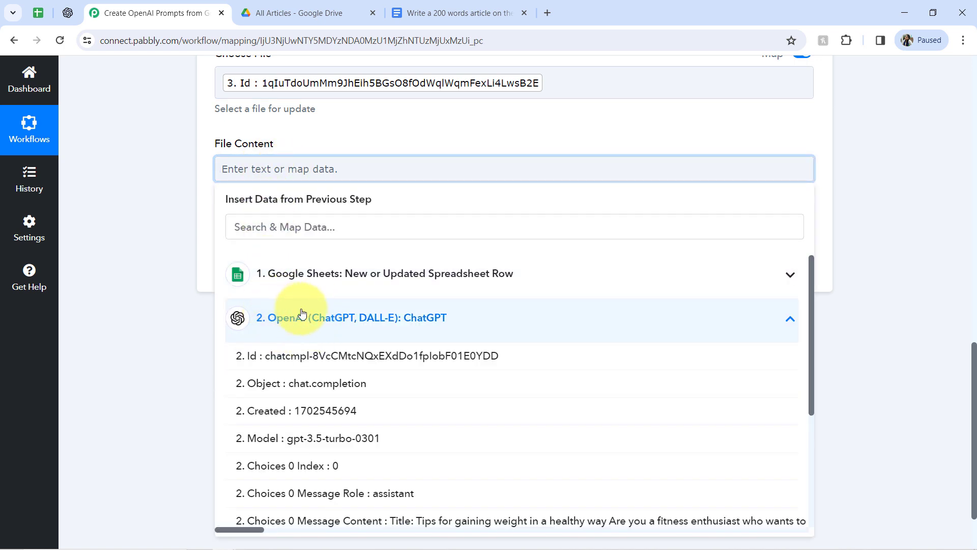
{"action": "left_click", "coordinate": [404, 520]}
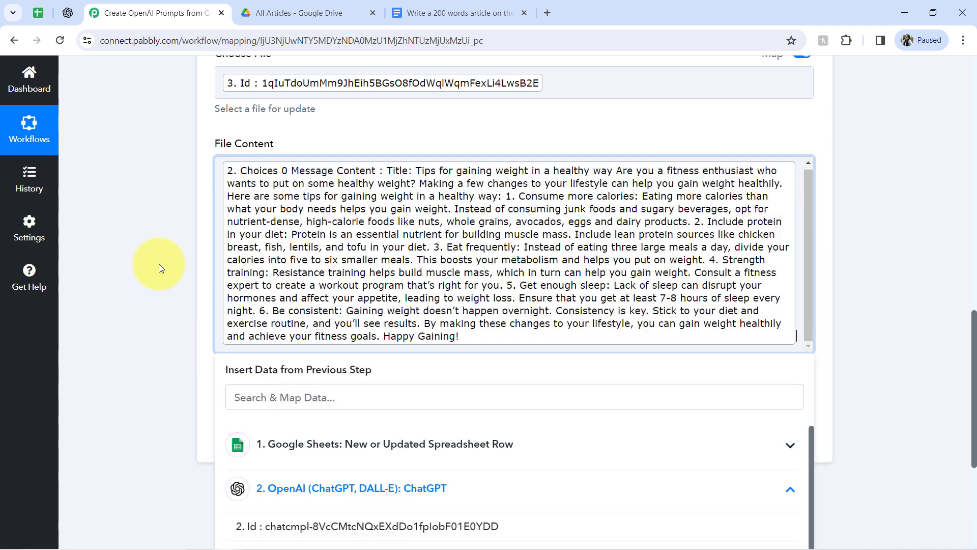
{"action": "left_click", "coordinate": [141, 225]}
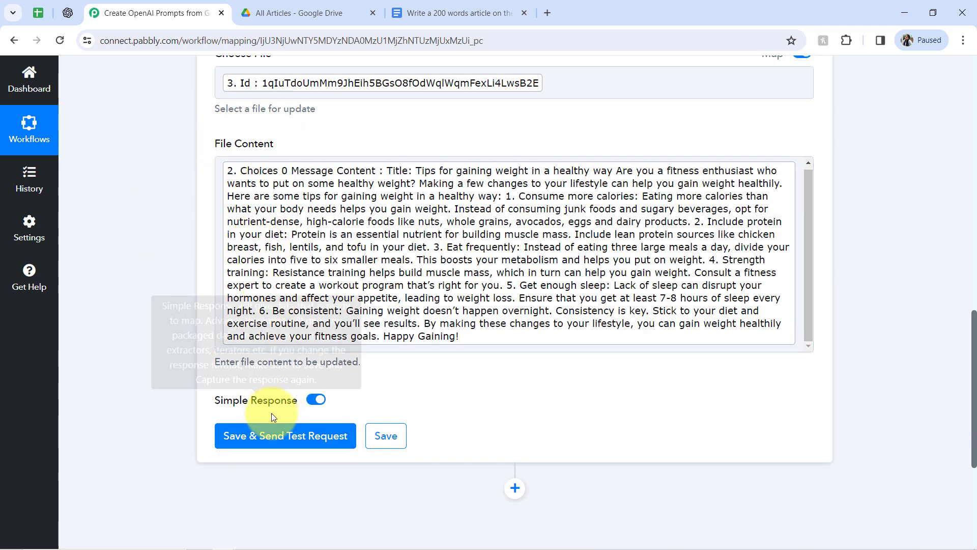
{"action": "left_click", "coordinate": [240, 441]}
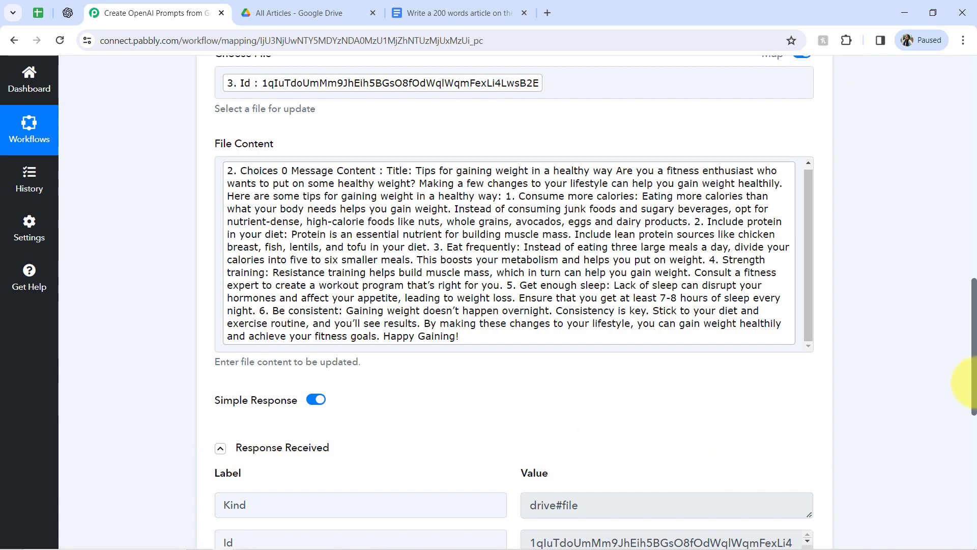
Open the created Google Doc and review the article text written into it.
{"action": "left_click_drag", "start_coordinate": [974, 376], "coordinate": [961, 393]}
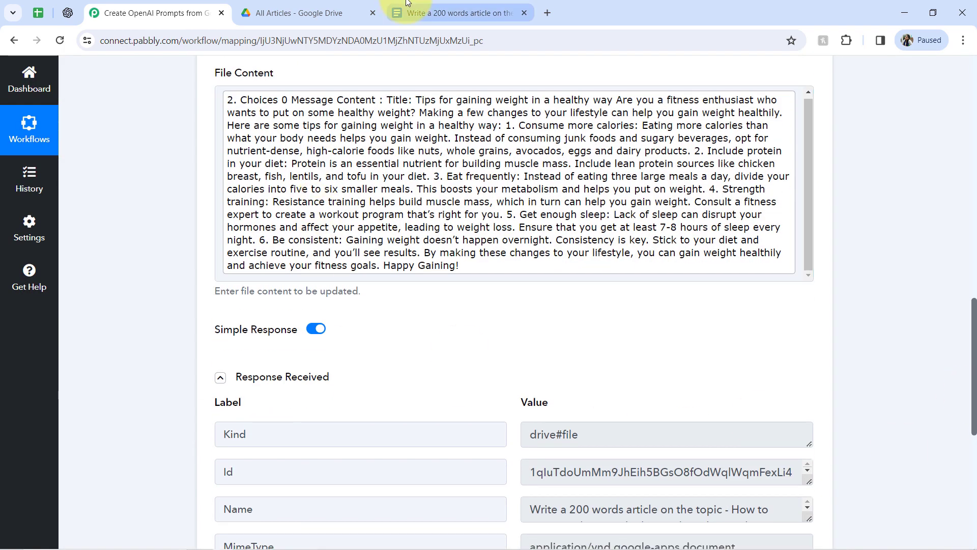
{"action": "left_click", "coordinate": [414, 7]}
{"action": "left_click", "coordinate": [338, 285]}
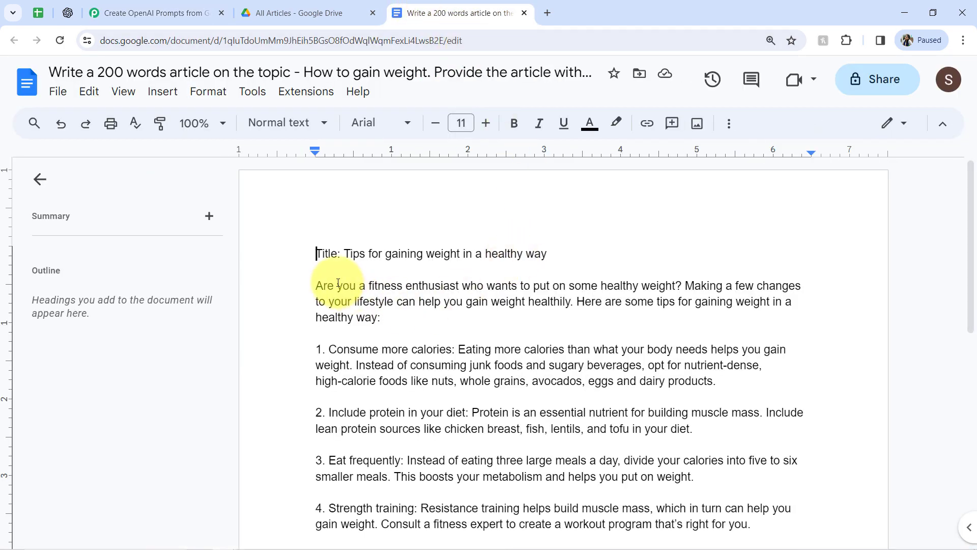
{"action": "left_click_drag", "start_coordinate": [373, 327], "coordinate": [432, 365]}
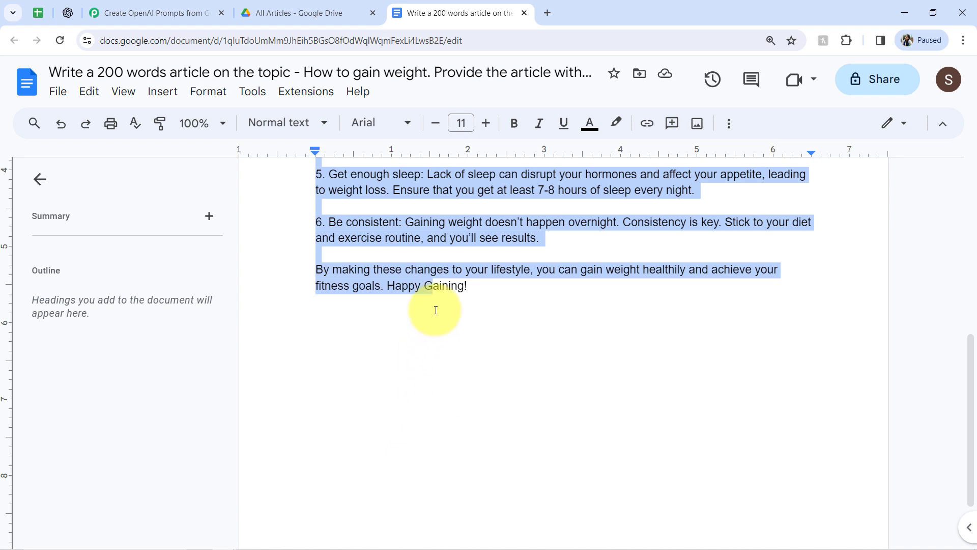
{"action": "left_click", "coordinate": [439, 291]}
{"action": "left_click_drag", "start_coordinate": [474, 284], "coordinate": [384, 251]}
{"action": "left_click", "coordinate": [393, 258]}
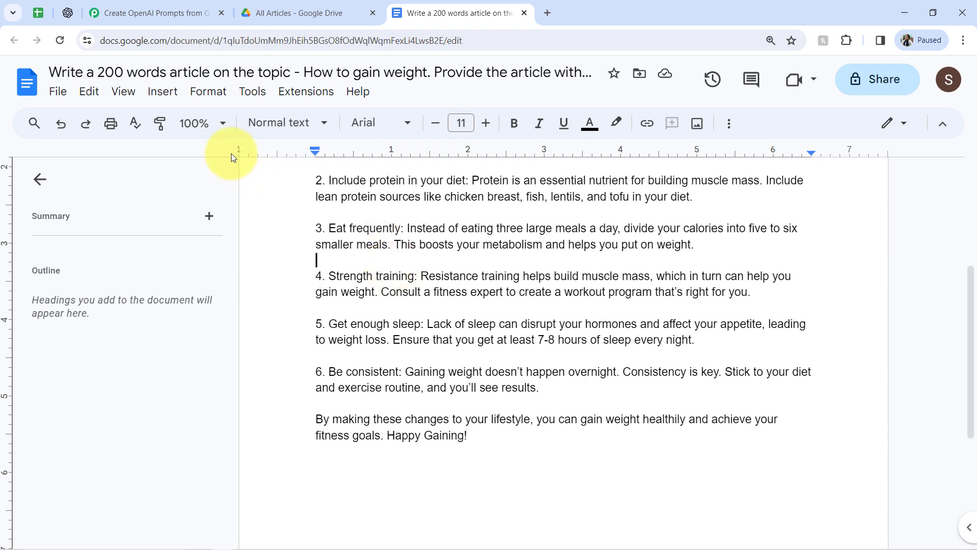
Switch back to the ChatGPT Prompts (To Generate Articles) spreadsheet.
{"action": "left_click", "coordinate": [39, 9]}
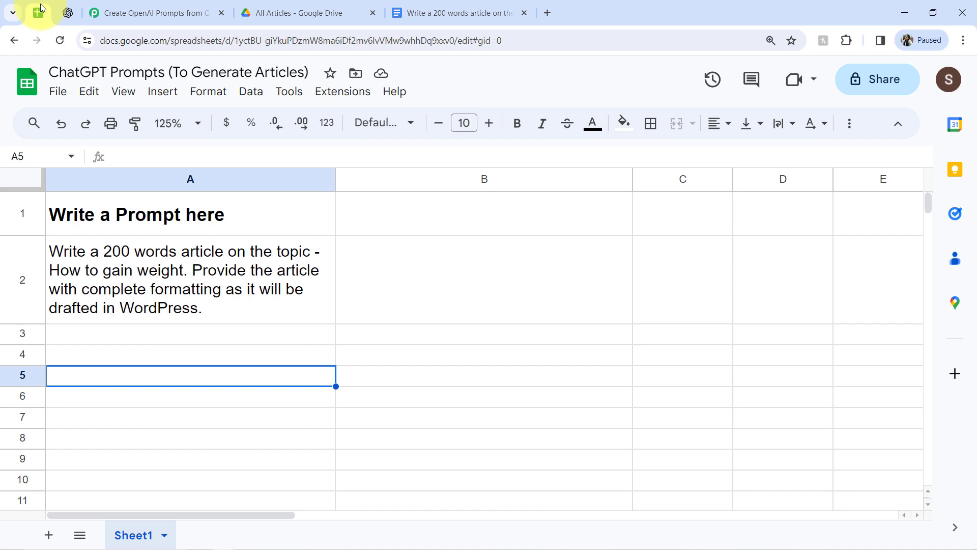
{"action": "left_click", "coordinate": [67, 12]}
{"action": "left_click", "coordinate": [39, 12]}
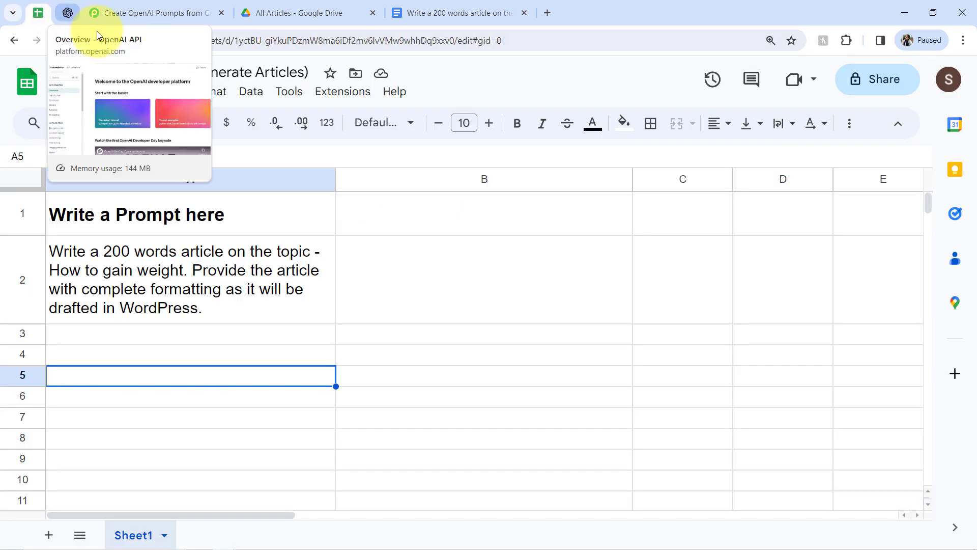
{"action": "left_click_drag", "start_coordinate": [108, 260], "coordinate": [82, 417]}
{"action": "left_click", "coordinate": [131, 267]}
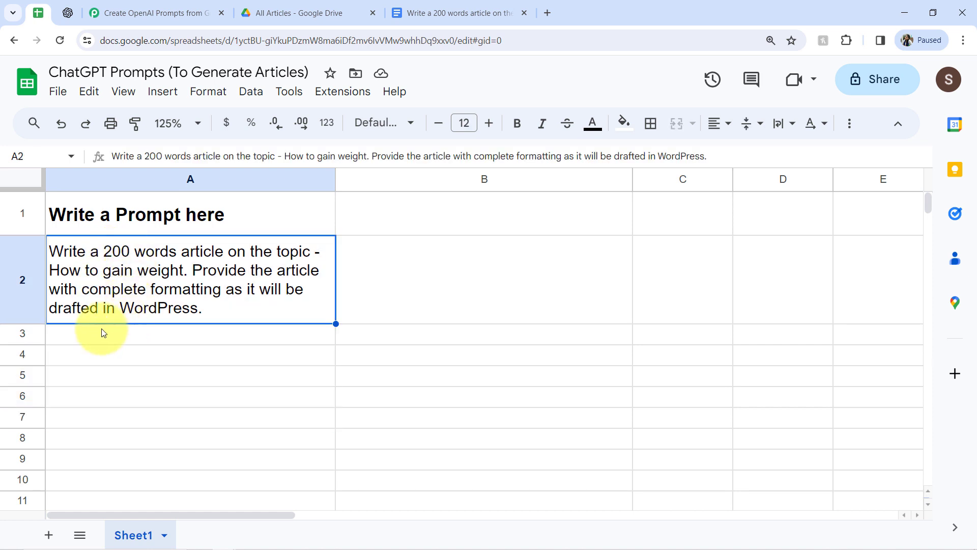
{"action": "left_click", "coordinate": [116, 336]}
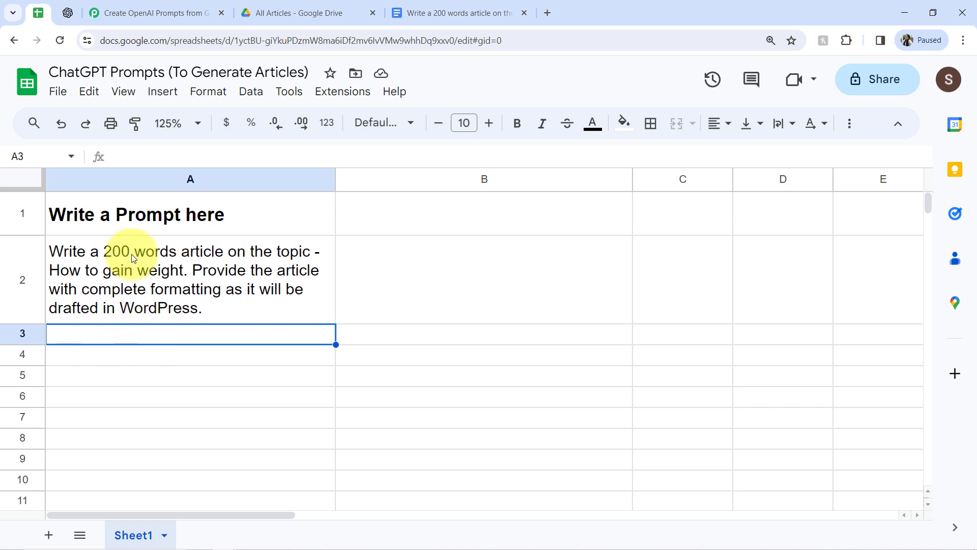
{"action": "left_click", "coordinate": [264, 12]}
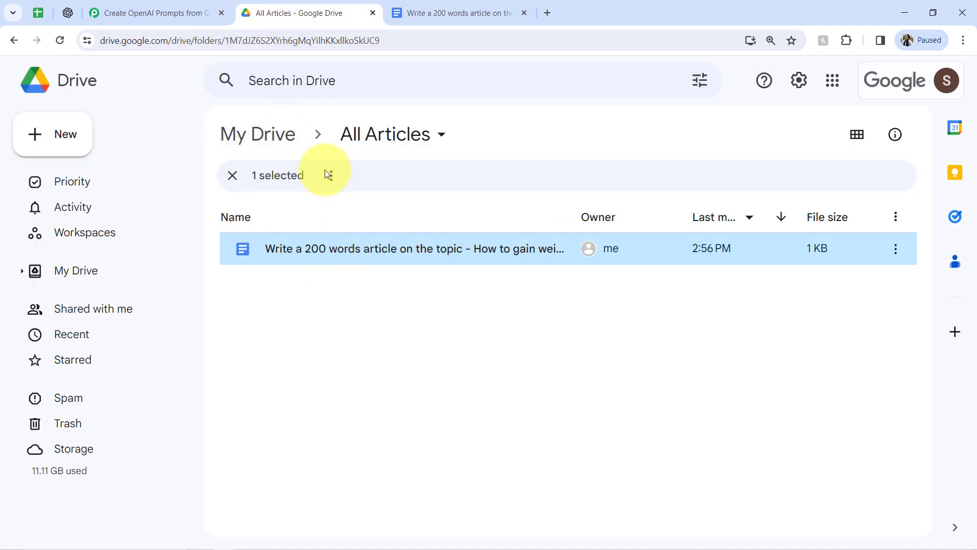
{"action": "left_click", "coordinate": [295, 475]}
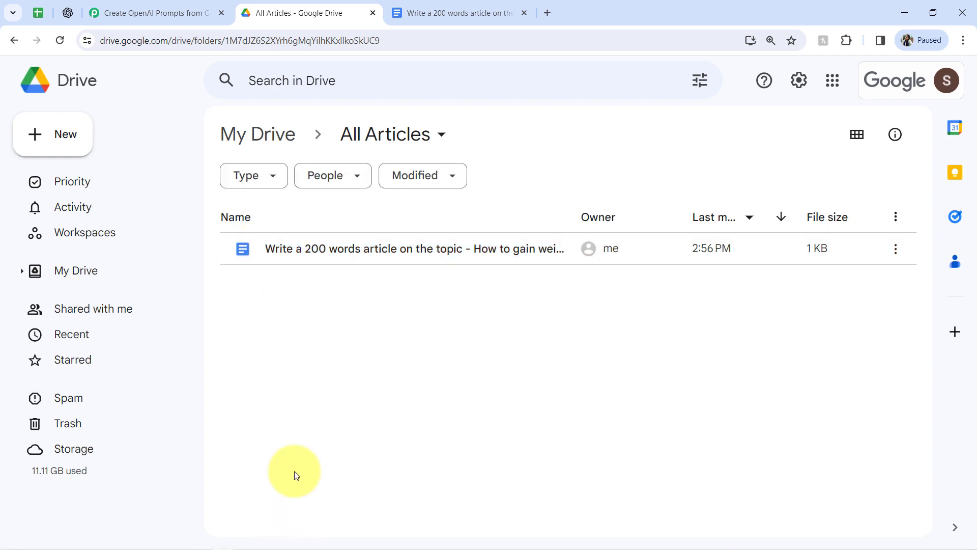
Copy the Christmas shoes email prompt from Notepad and close the Pabbly workflow and article document tabs.
{"action": "left_click", "coordinate": [247, 540]}
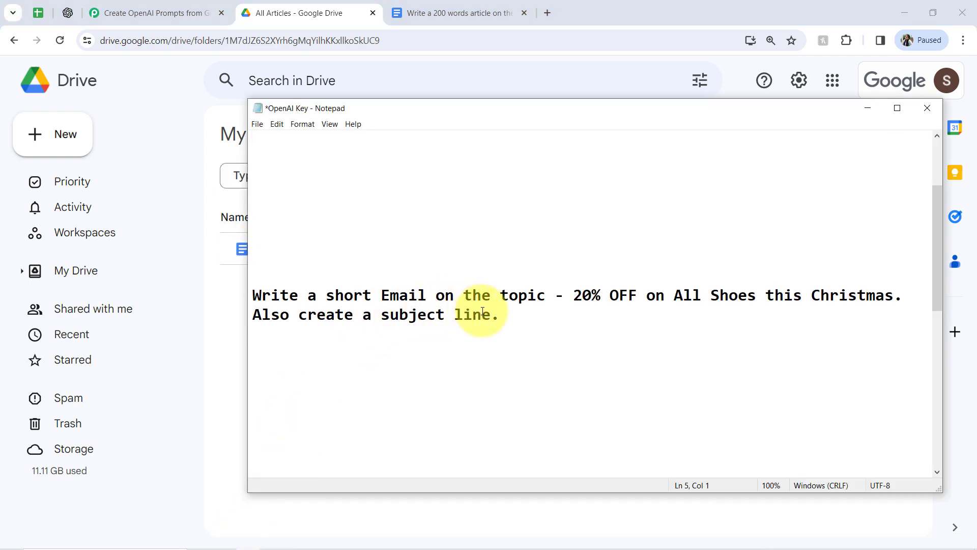
{"action": "left_click_drag", "start_coordinate": [504, 315], "coordinate": [214, 290]}
{"action": "key", "text": "ctrl+c"}
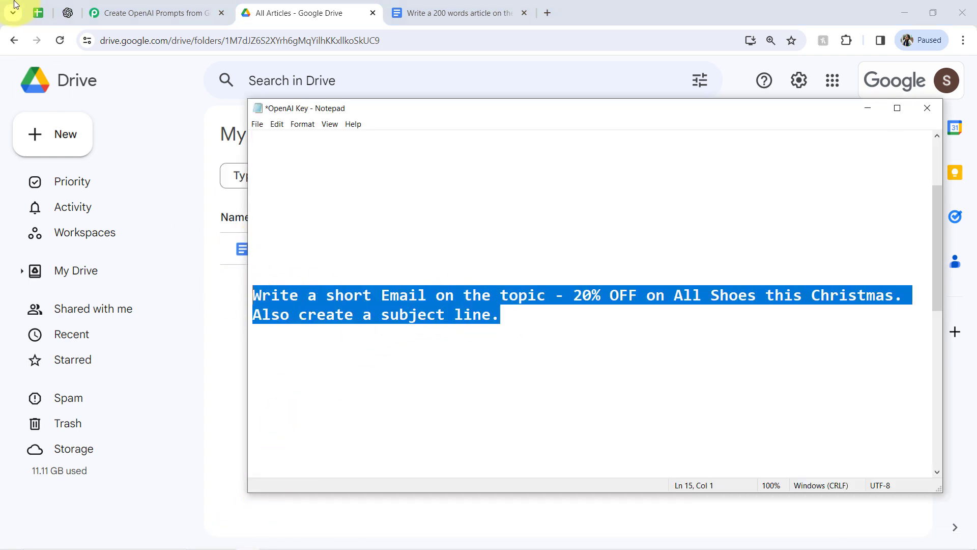
{"action": "left_click", "coordinate": [38, 12]}
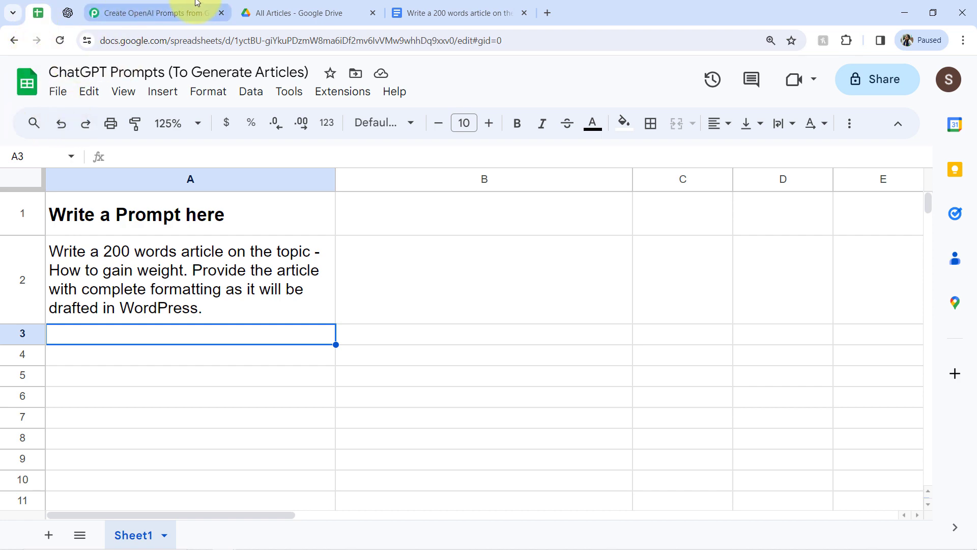
{"action": "left_click", "coordinate": [180, 5]}
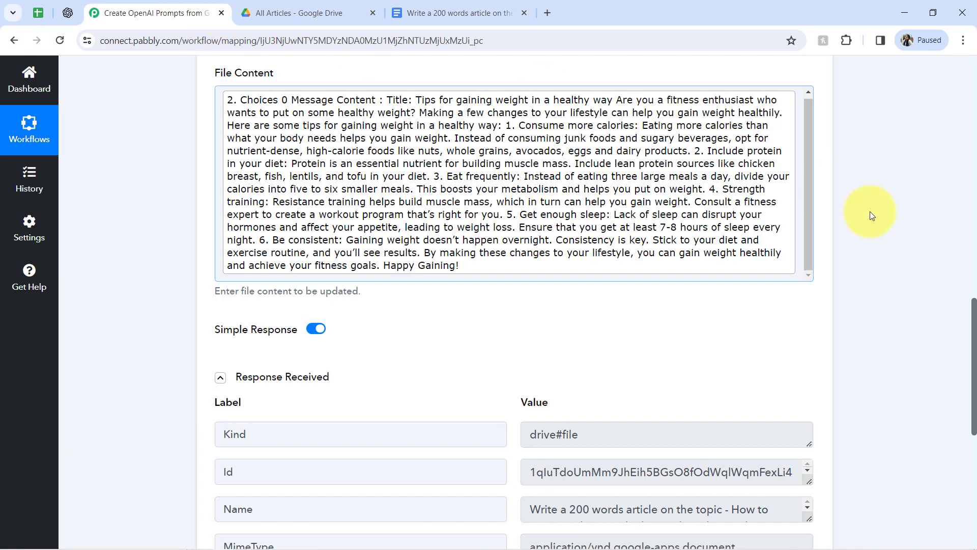
{"action": "left_click_drag", "start_coordinate": [975, 340], "coordinate": [966, 87]}
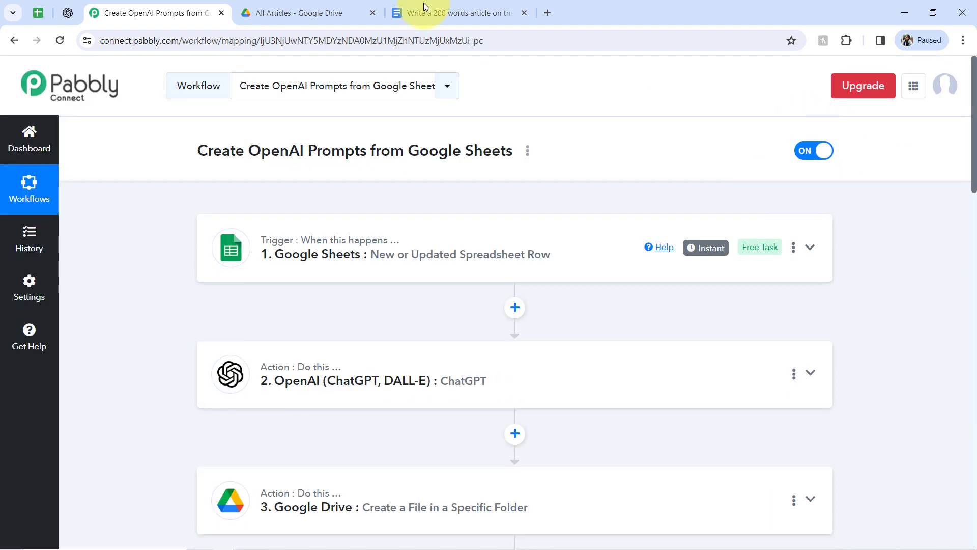
{"action": "left_click", "coordinate": [222, 13]}
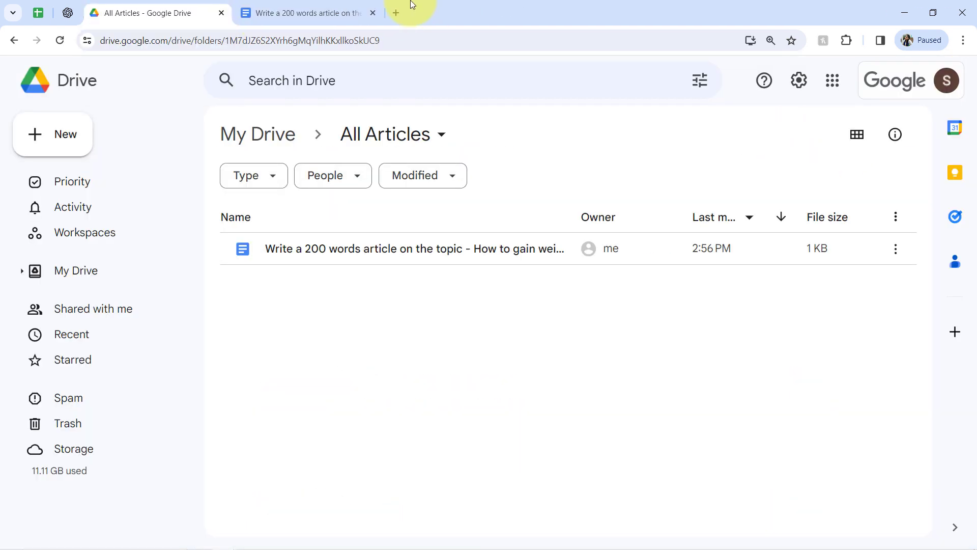
{"action": "left_click", "coordinate": [374, 13]}
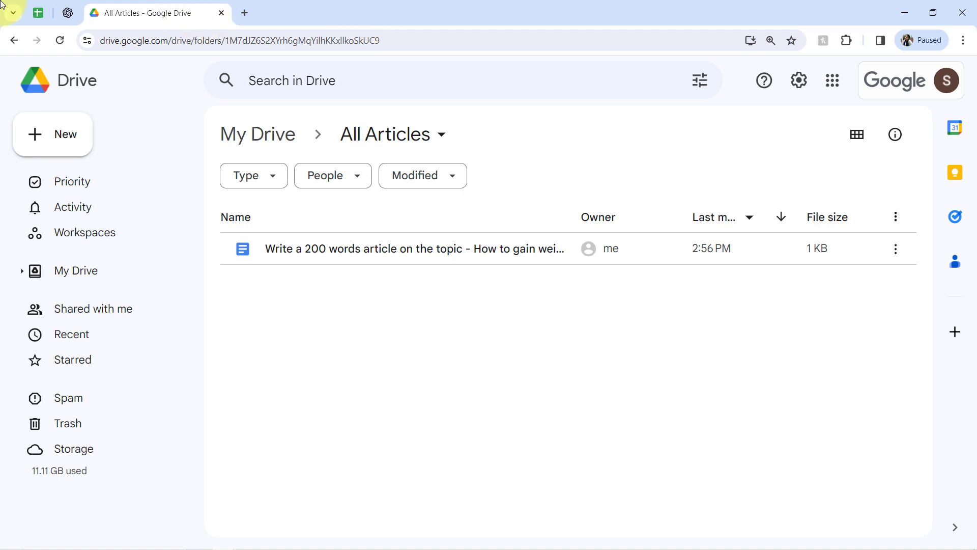
Paste the prompt 'Write a short Email on the topic - 20% OFF on All Shoes this Christmas. Also create a subject line.' into cell A3.
{"action": "left_click", "coordinate": [29, 12]}
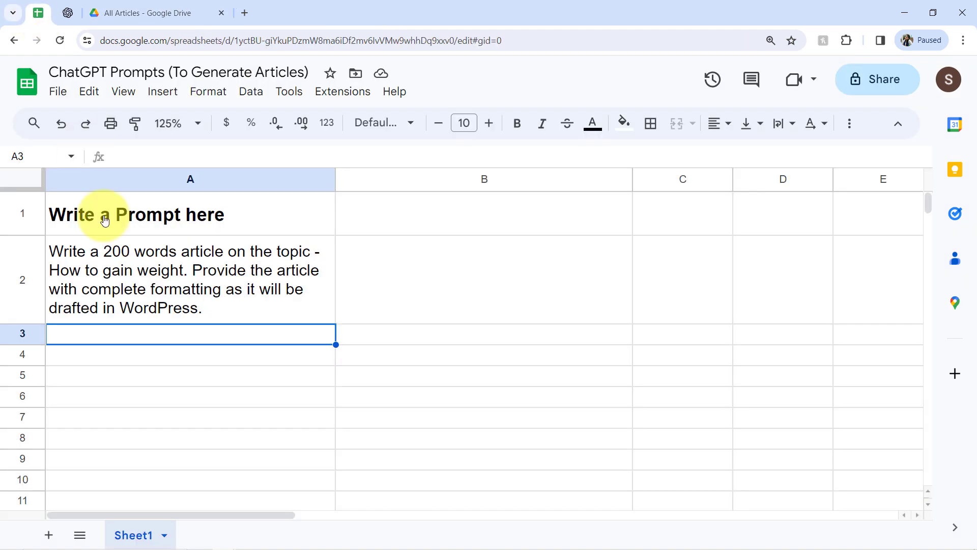
{"action": "double_click", "coordinate": [102, 341]}
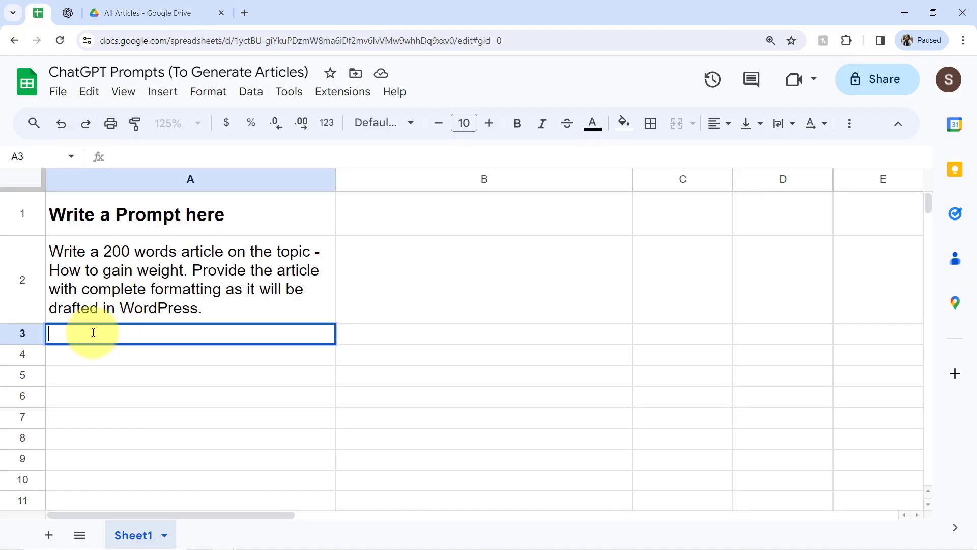
{"action": "key", "text": "ctrl+v"}
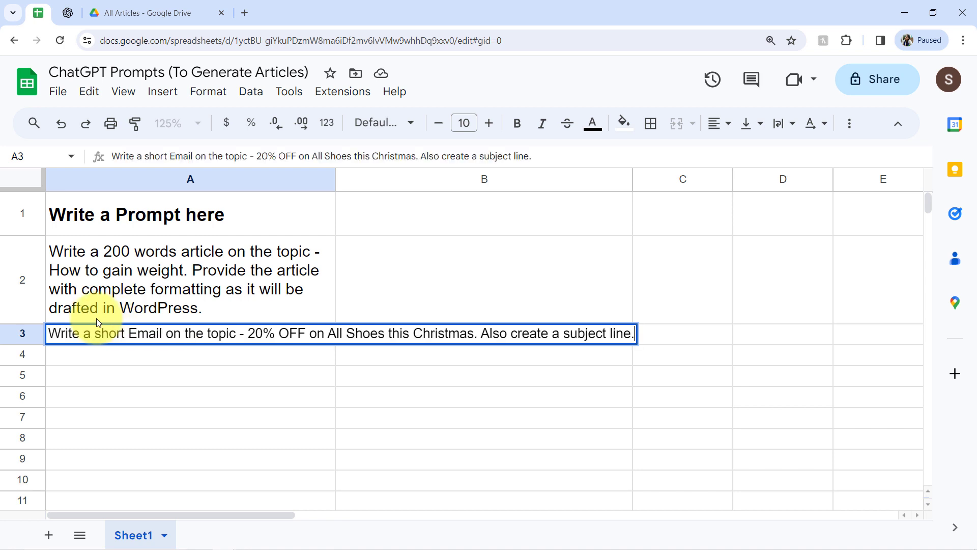
{"action": "key", "text": "Return"}
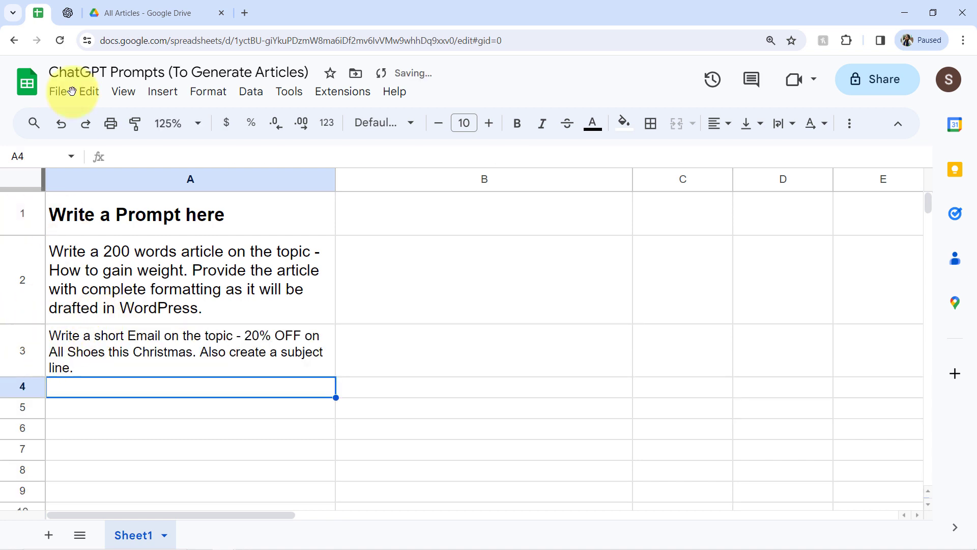
Open the new email document in the All Articles Drive folder and review its generated text.
{"action": "left_click", "coordinate": [102, 13]}
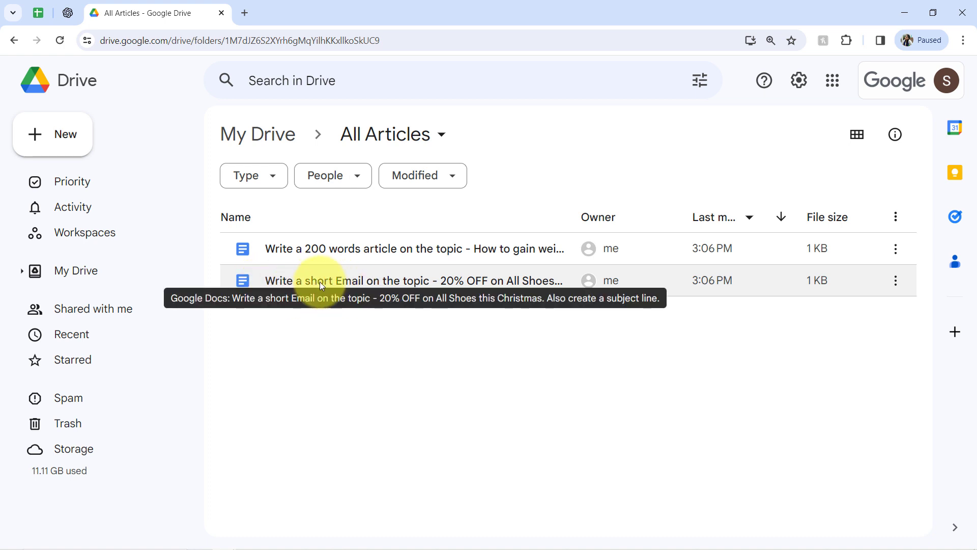
{"action": "left_click", "coordinate": [39, 13]}
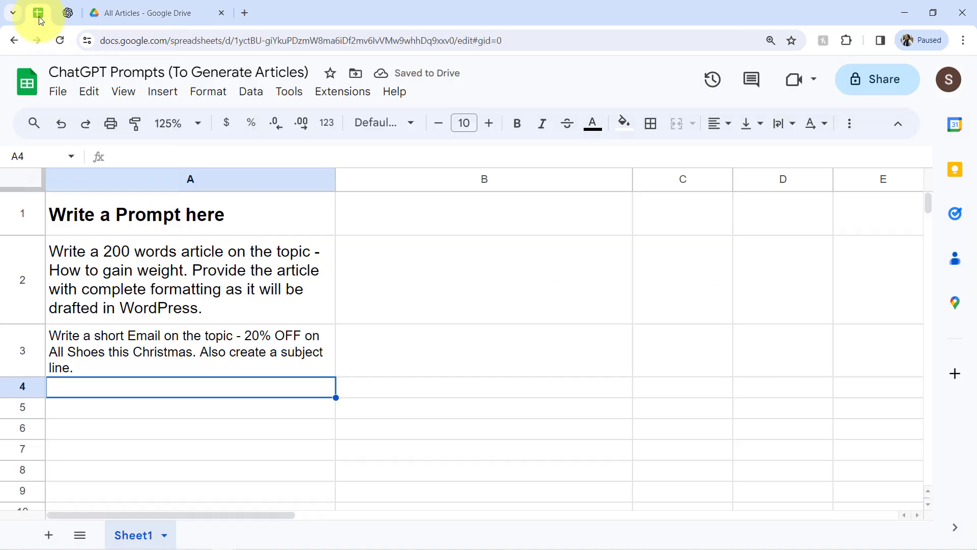
{"action": "left_click", "coordinate": [121, 334]}
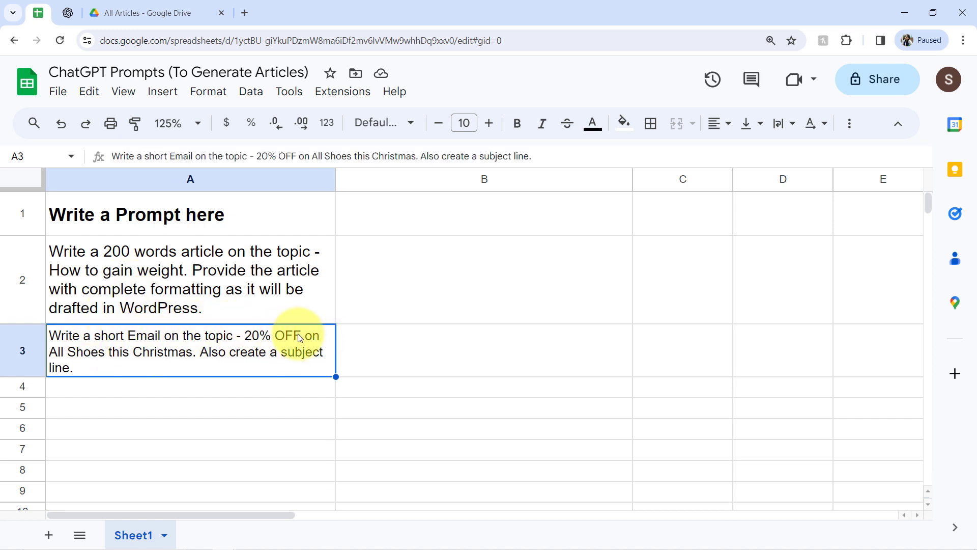
{"action": "left_click", "coordinate": [170, 4]}
{"action": "double_click", "coordinate": [329, 283]}
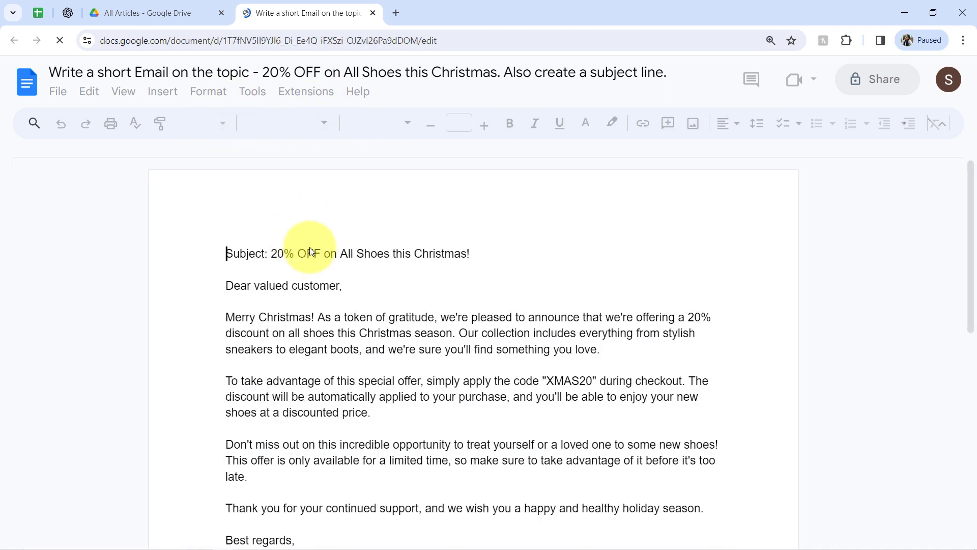
{"action": "left_click_drag", "start_coordinate": [298, 255], "coordinate": [264, 263]}
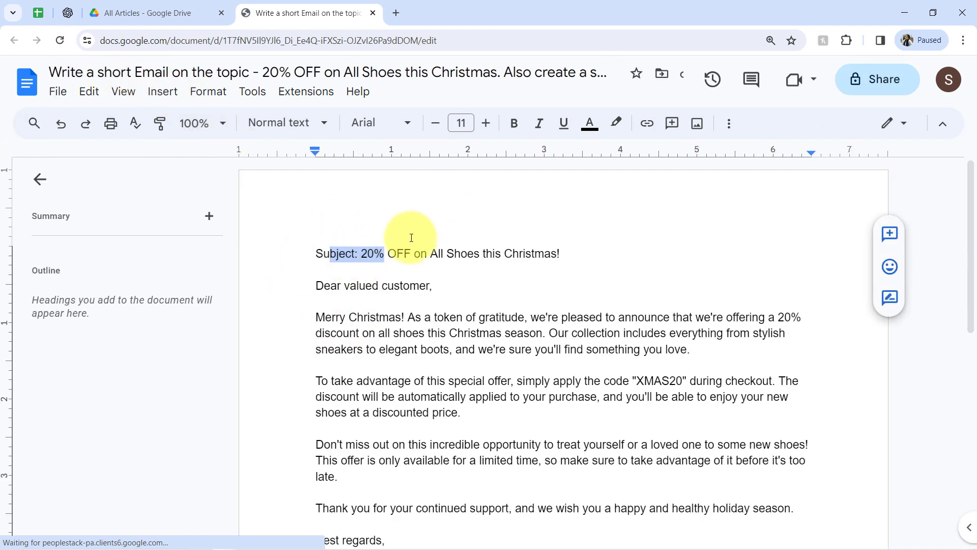
{"action": "left_click_drag", "start_coordinate": [412, 254], "coordinate": [493, 255]}
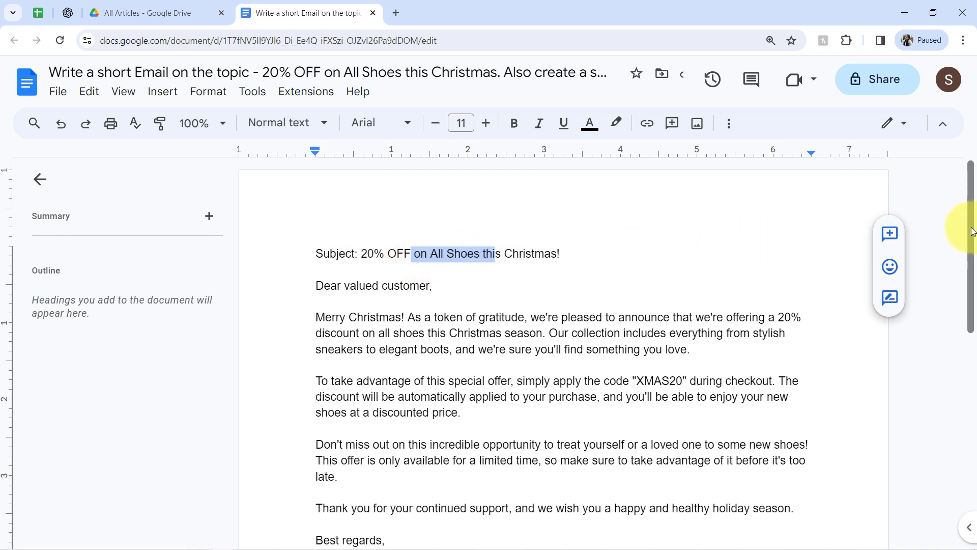
{"action": "left_click_drag", "start_coordinate": [971, 232], "coordinate": [971, 271]}
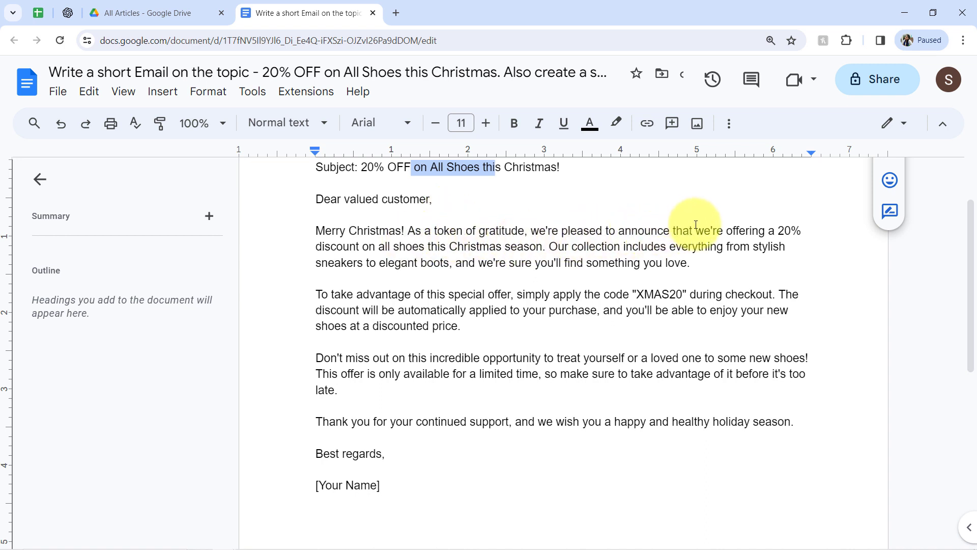
{"action": "left_click_drag", "start_coordinate": [698, 219], "coordinate": [533, 247]}
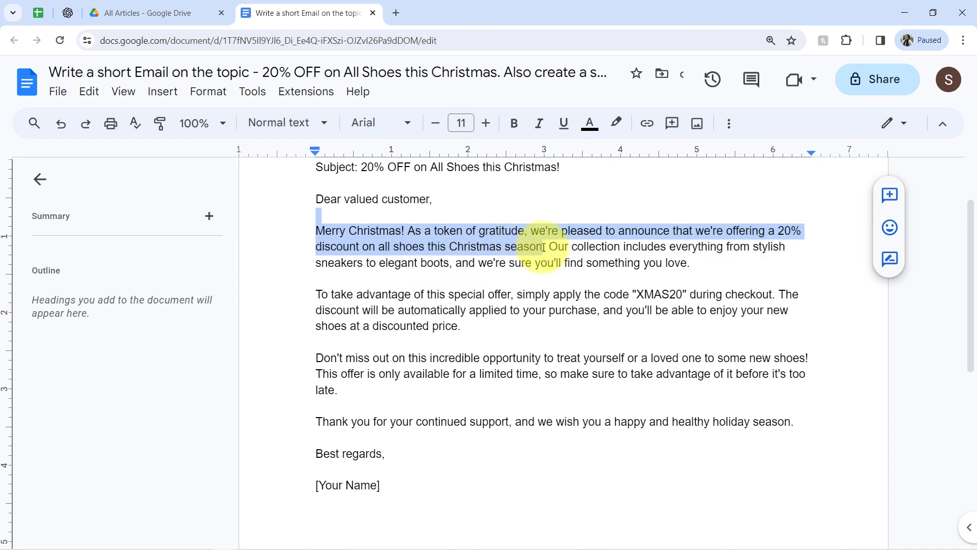
{"action": "left_click", "coordinate": [372, 13]}
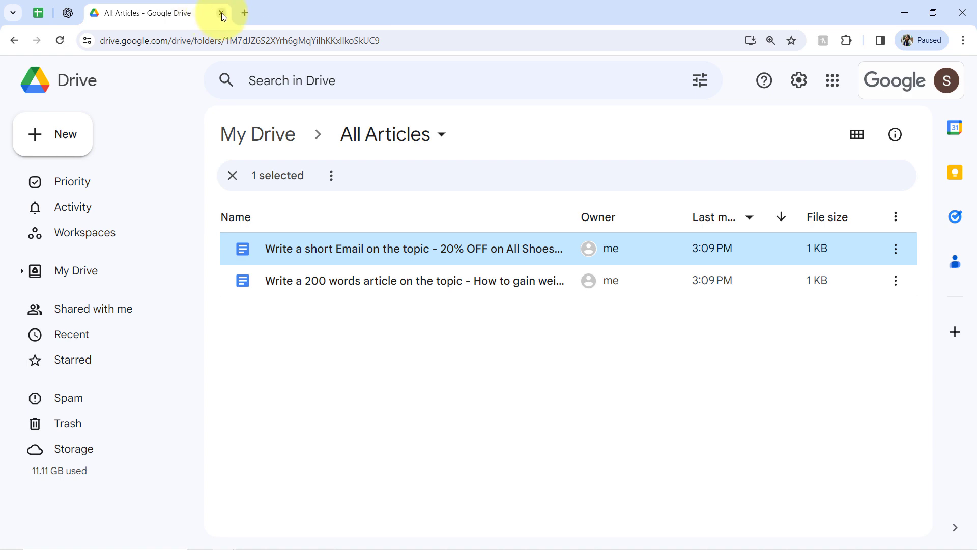
Close the Drive tab and sign in to Pabbly Connect in a new tab to reach the dashboard.
{"action": "left_click", "coordinate": [221, 13]}
{"action": "left_click", "coordinate": [93, 14]}
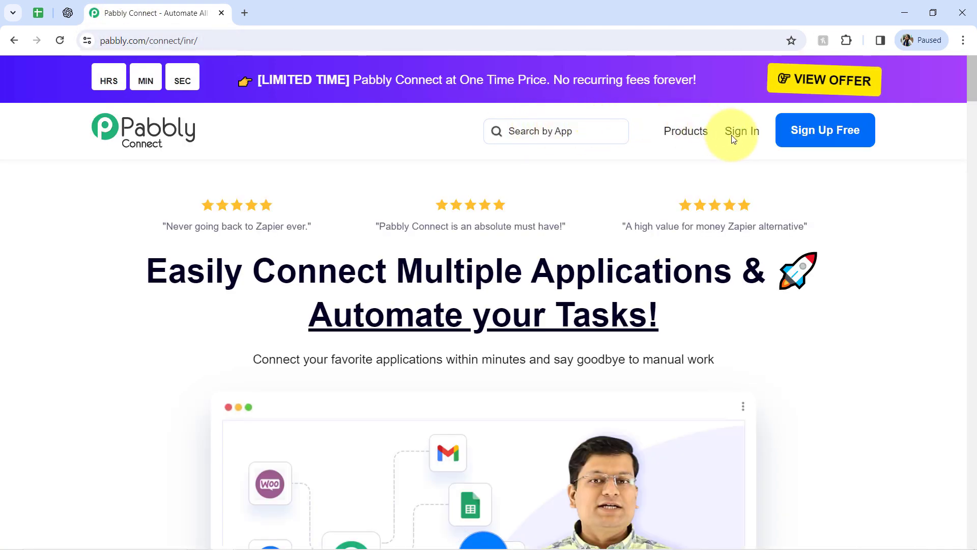
{"action": "right_click", "coordinate": [734, 131]}
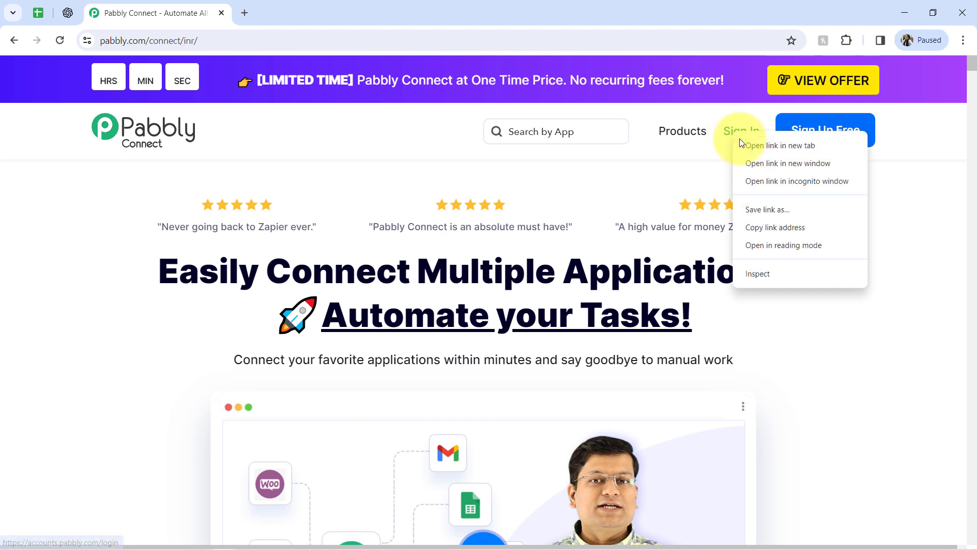
{"action": "left_click", "coordinate": [739, 144]}
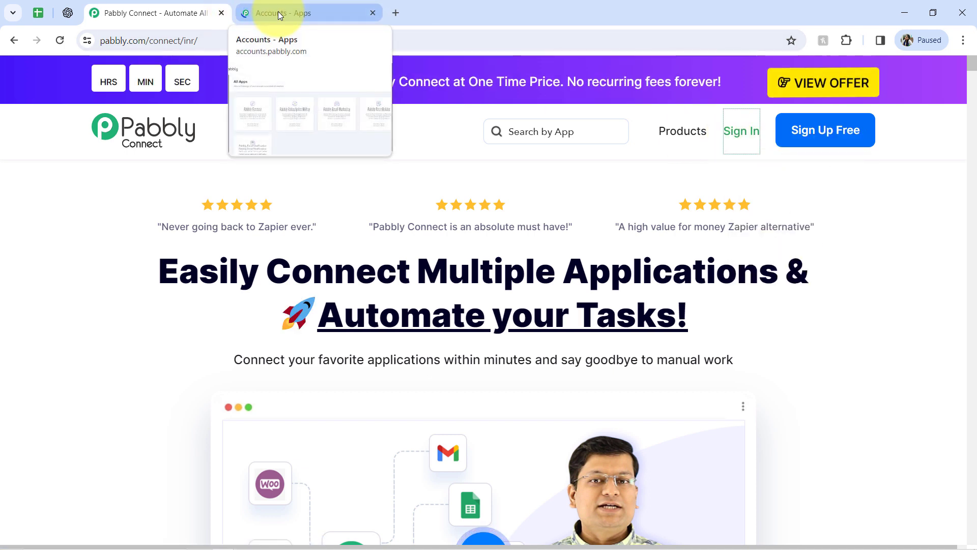
{"action": "left_click", "coordinate": [278, 11]}
{"action": "left_click", "coordinate": [188, 385]}
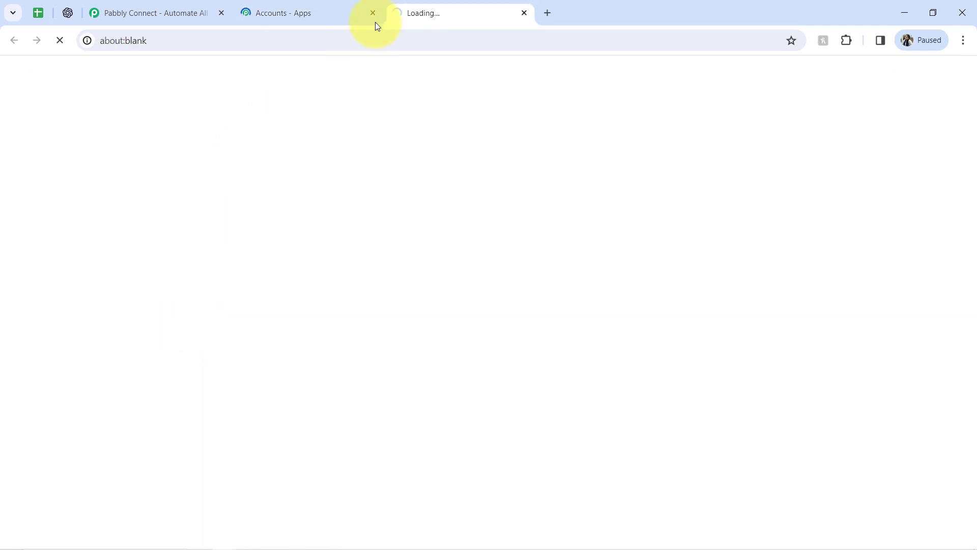
{"action": "left_click", "coordinate": [372, 14]}
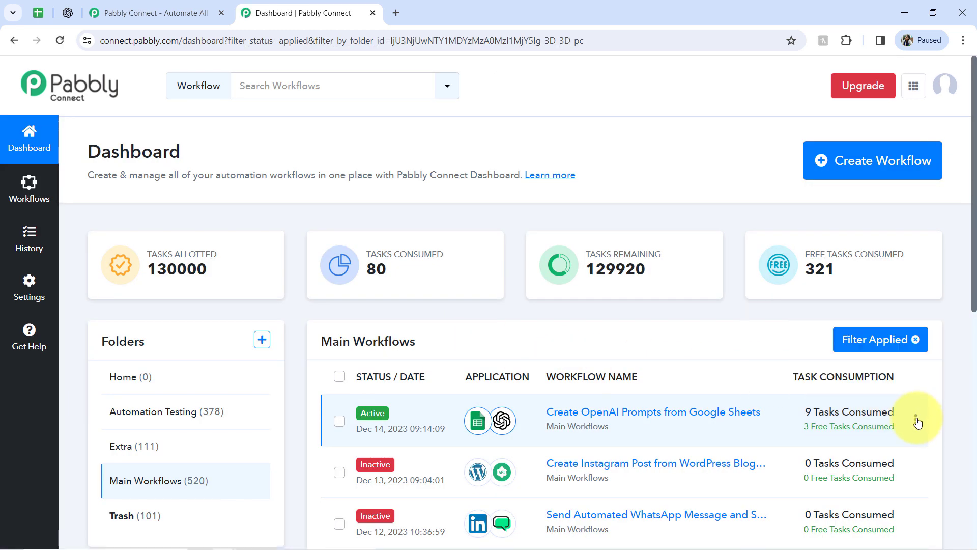
Open the action menu of the Create OpenAI Prompts from Google Sheets workflow and choose an action from it.
{"action": "left_click", "coordinate": [916, 424]}
{"action": "left_click", "coordinate": [810, 282]}
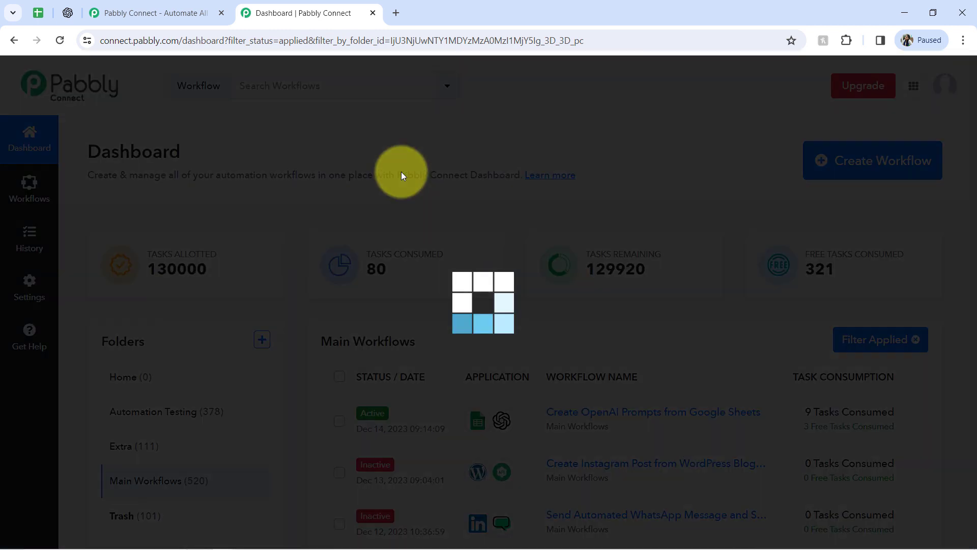